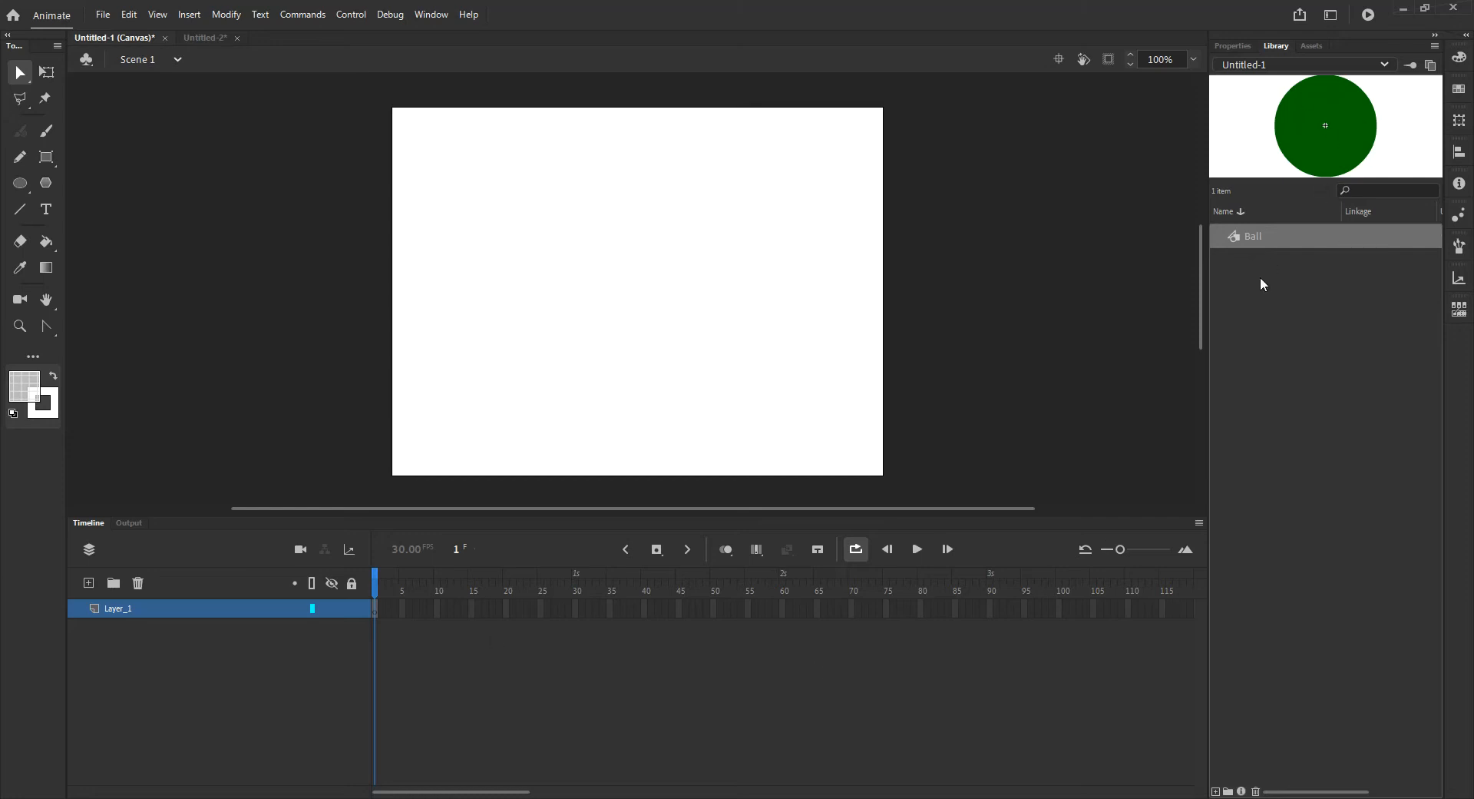
Place an instance of the Ball symbol near the stage's upper-left corner at about X 67, Y 68
drag(1240, 235, 455, 160)
click(22, 73)
click(77, 72)
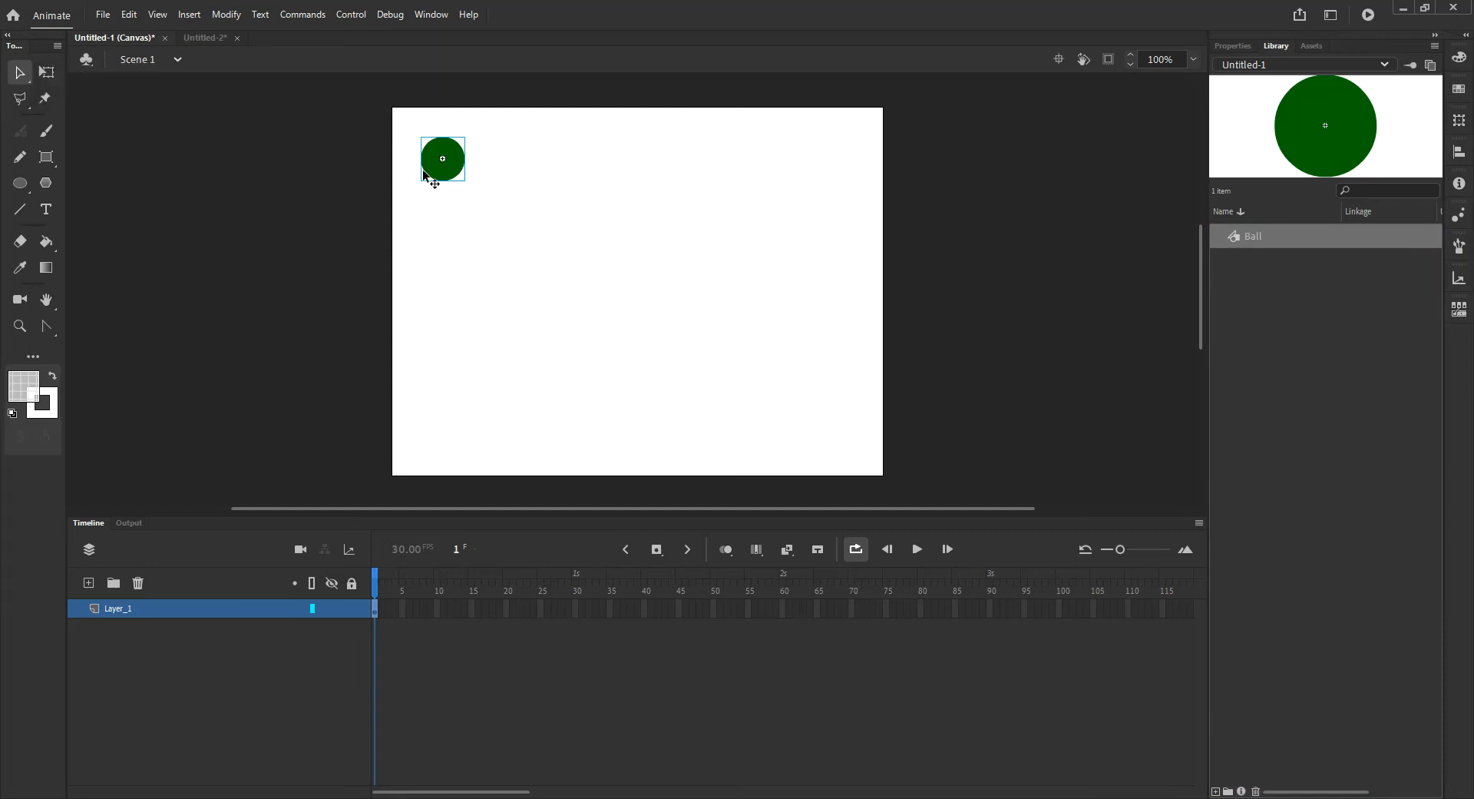
Enter the Ball symbol to inspect its circle's shape properties, and return to Scene 1
double_click(447, 153)
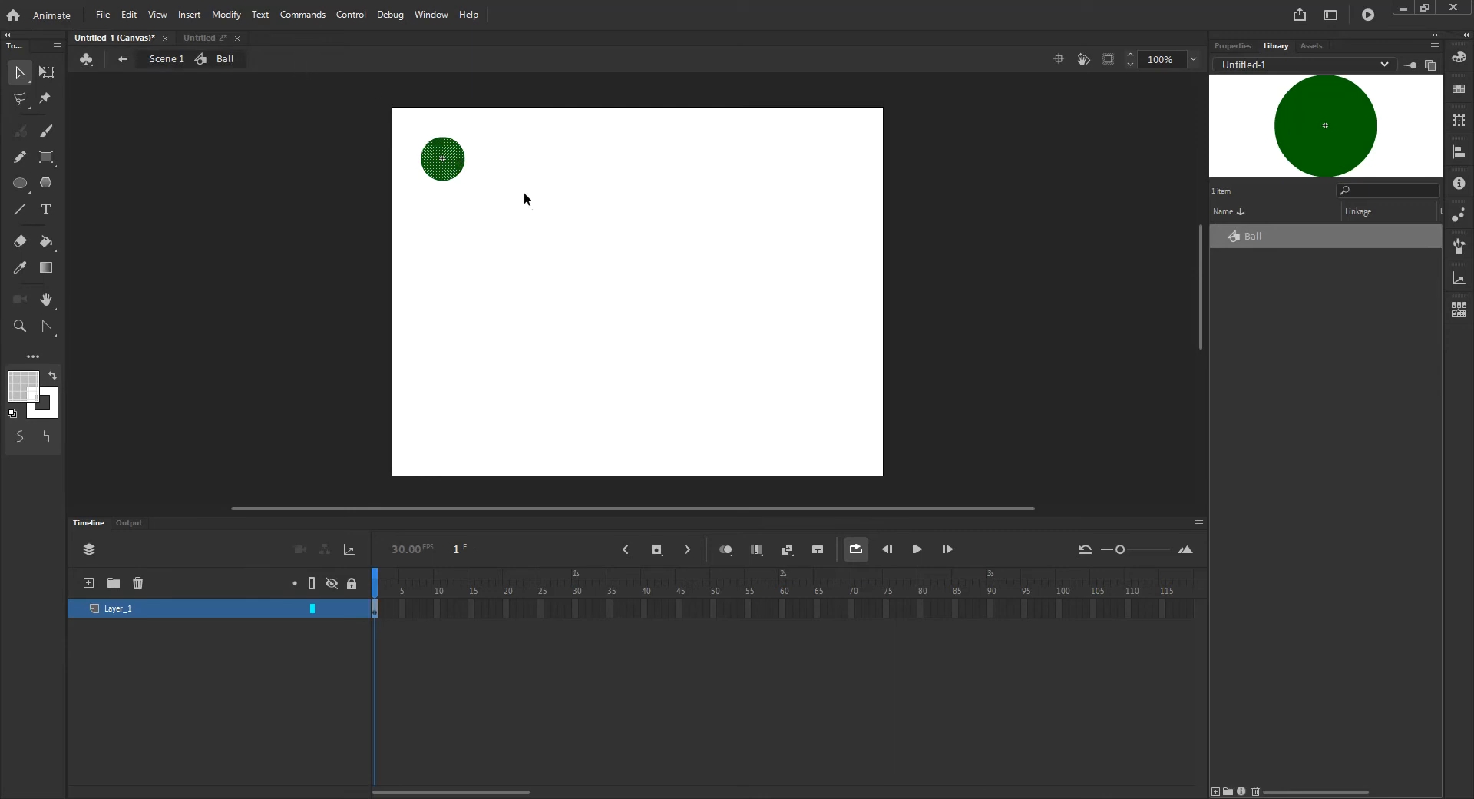
click(1232, 45)
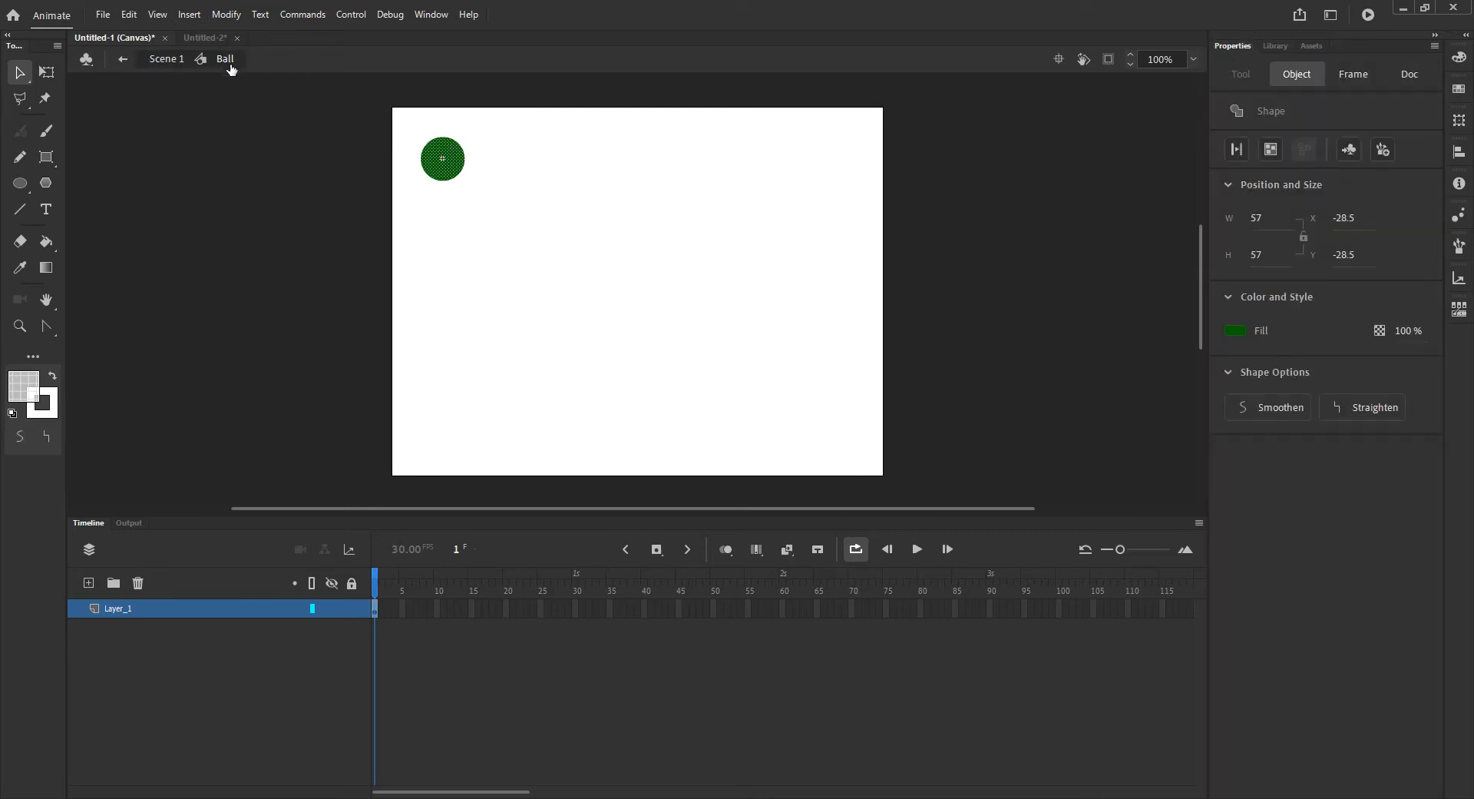
click(166, 60)
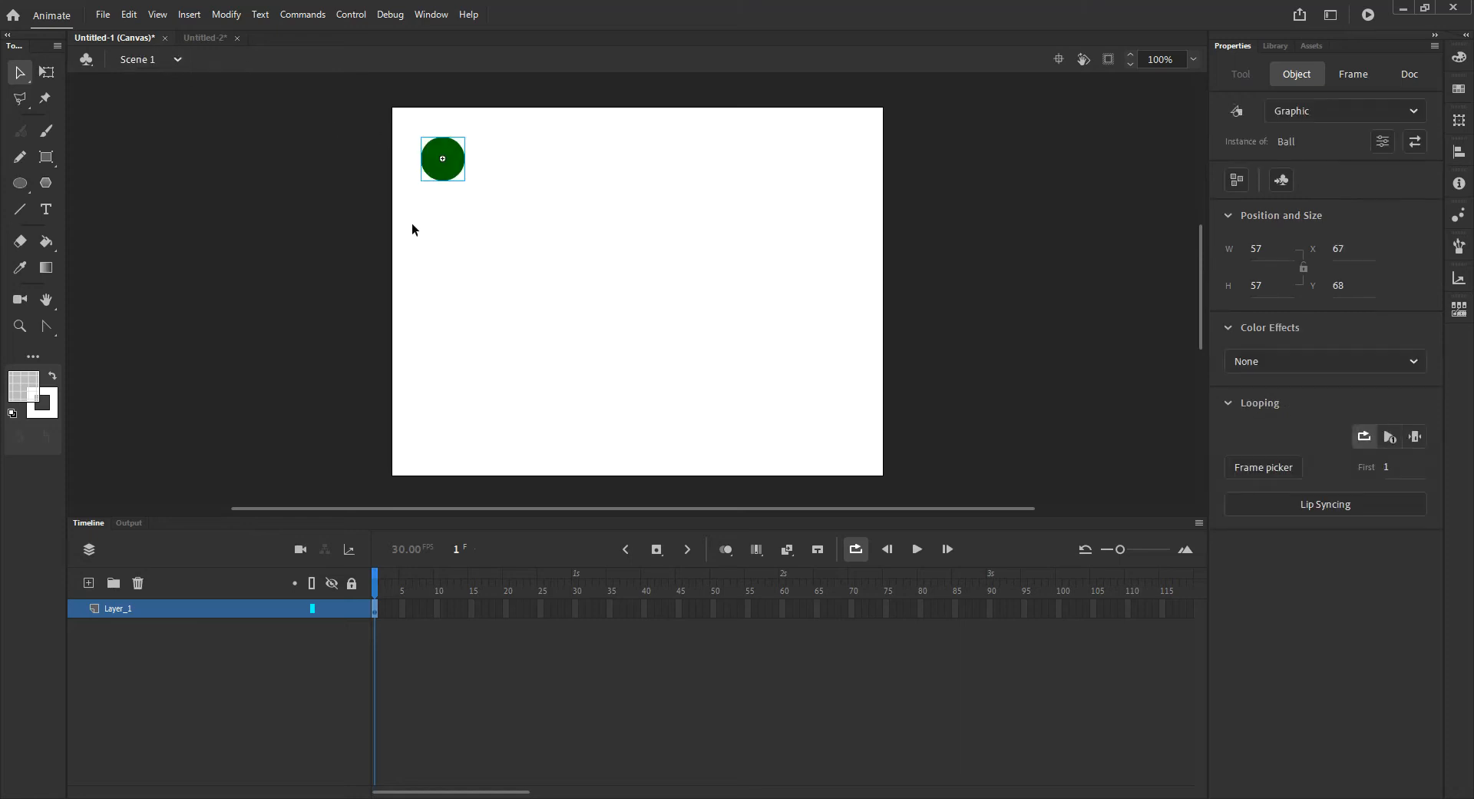
Rename the layer Layer_1 as Ball
double_click(121, 609)
text(Ball)
key(Return)
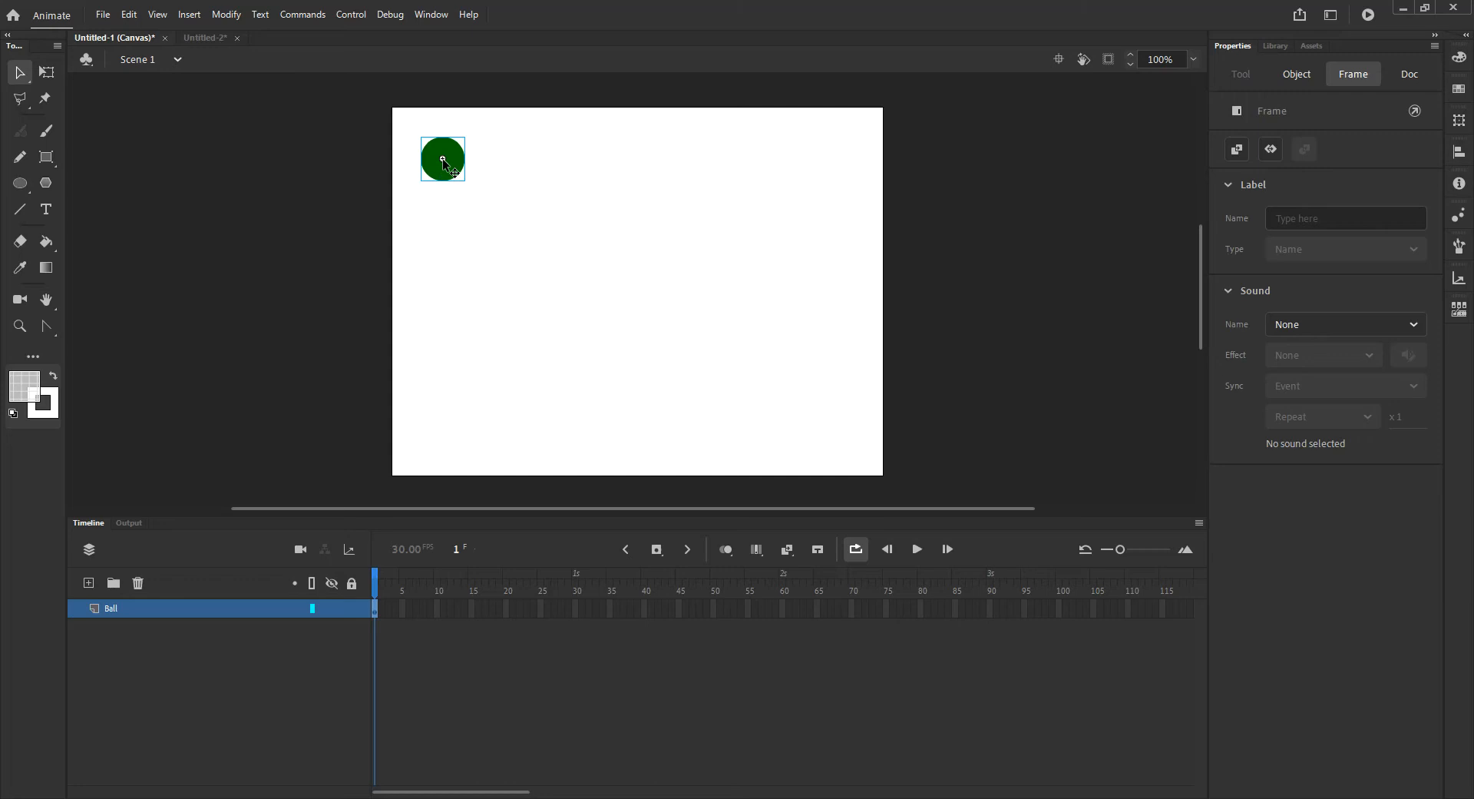
Move the ball's transformation point to its bottom centre with Free Transform and create a motion tween on the Ball layer
click(46, 72)
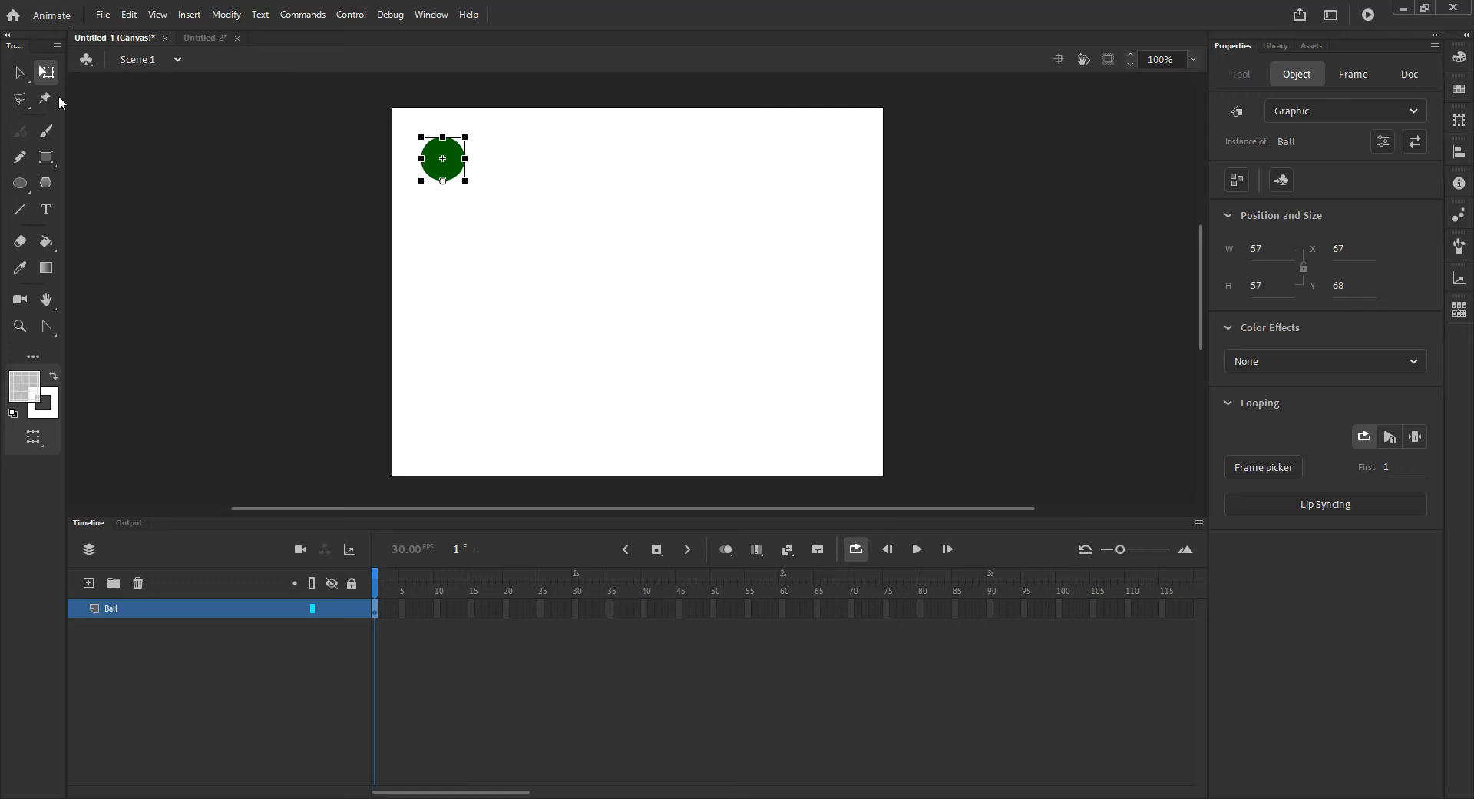
click(20, 73)
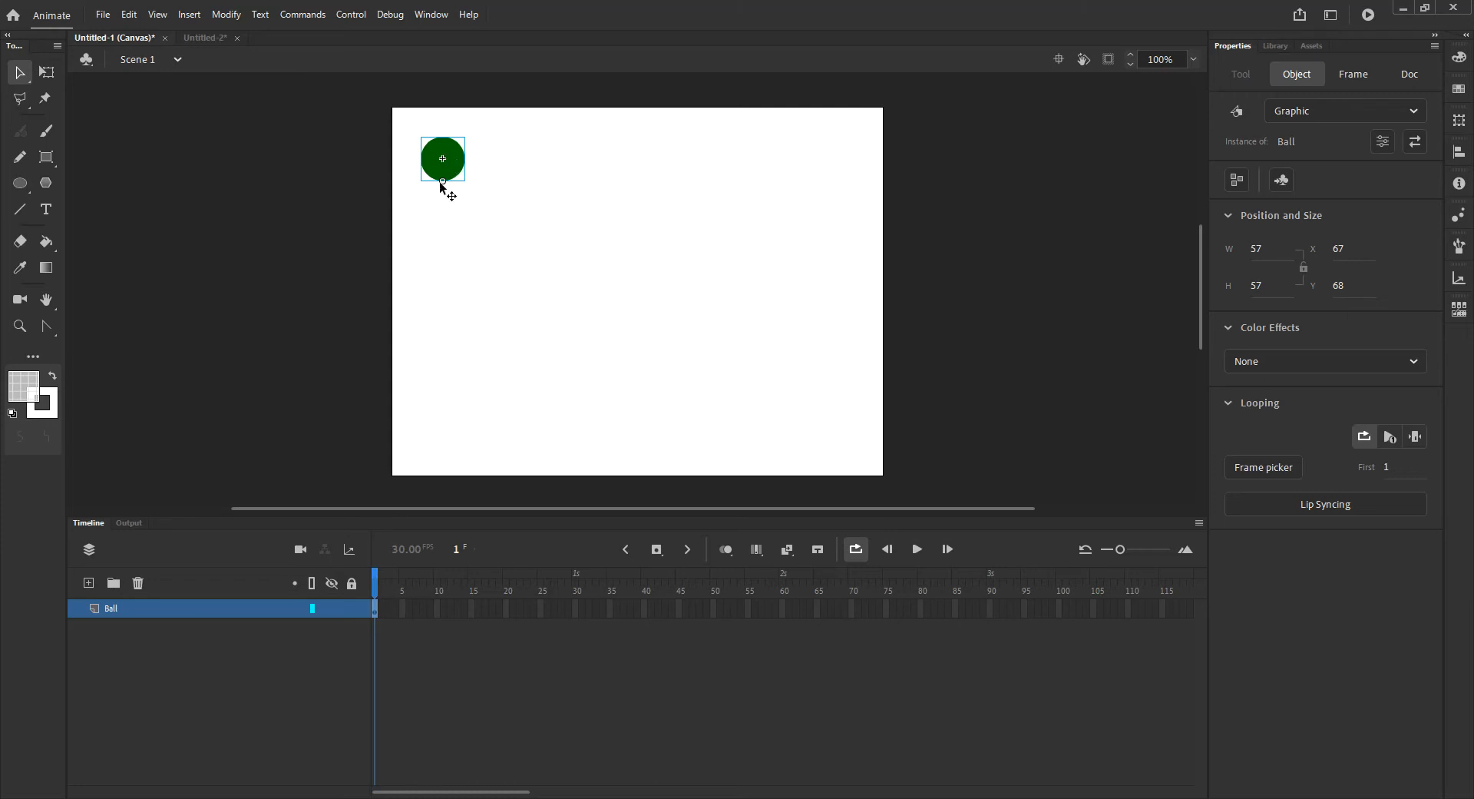
right_click(378, 609)
click(480, 171)
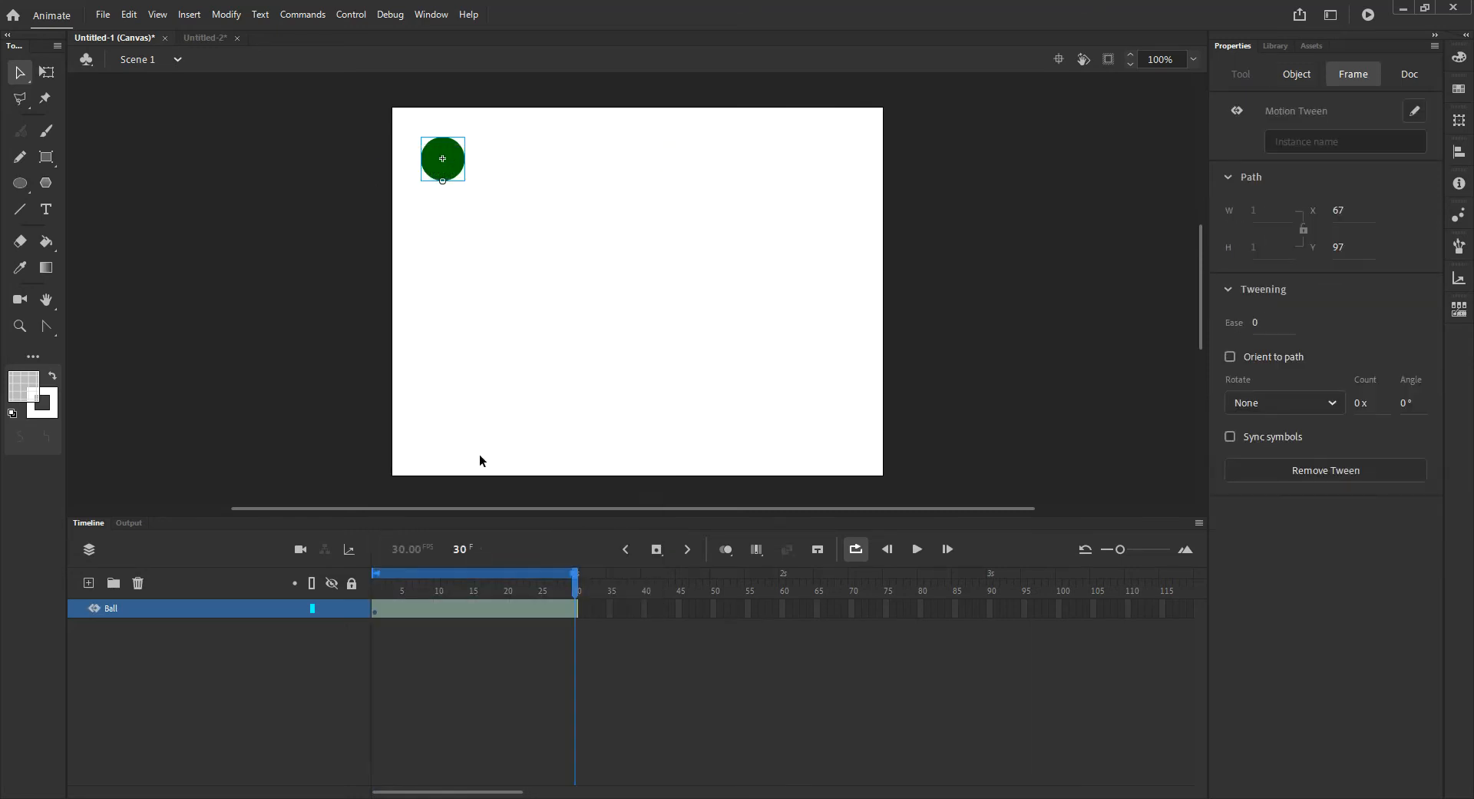
click(970, 209)
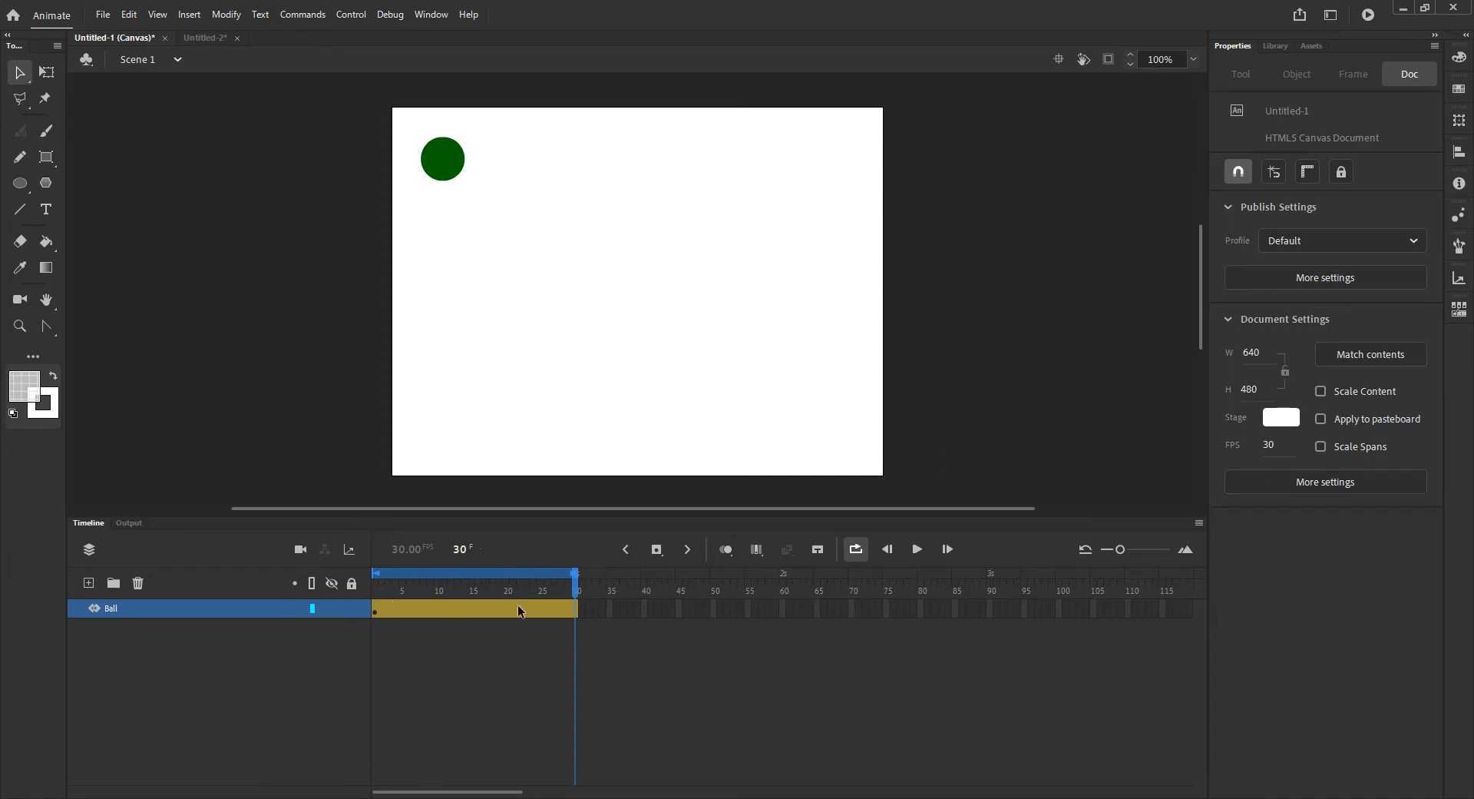
click(388, 609)
right_click(389, 610)
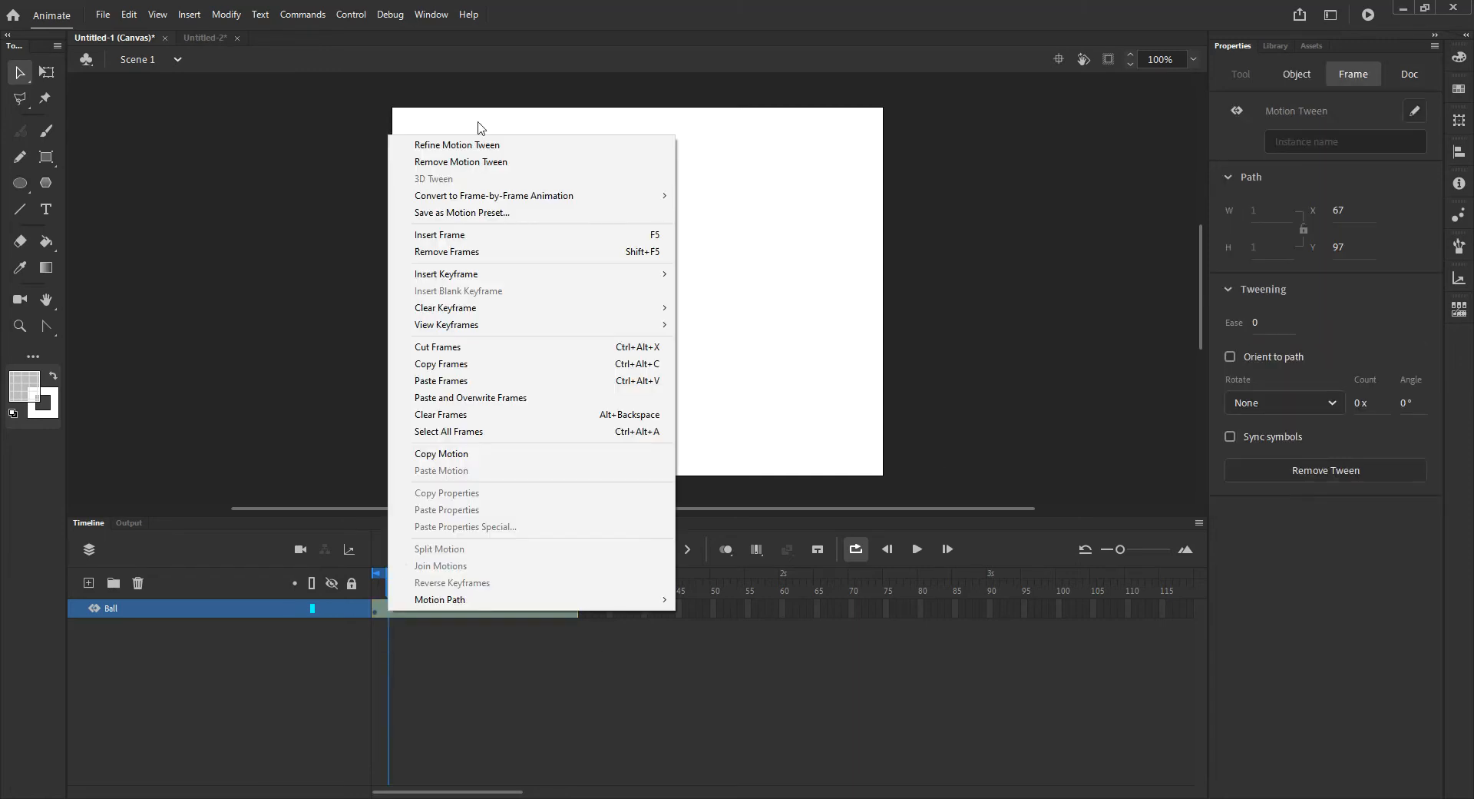
click(325, 696)
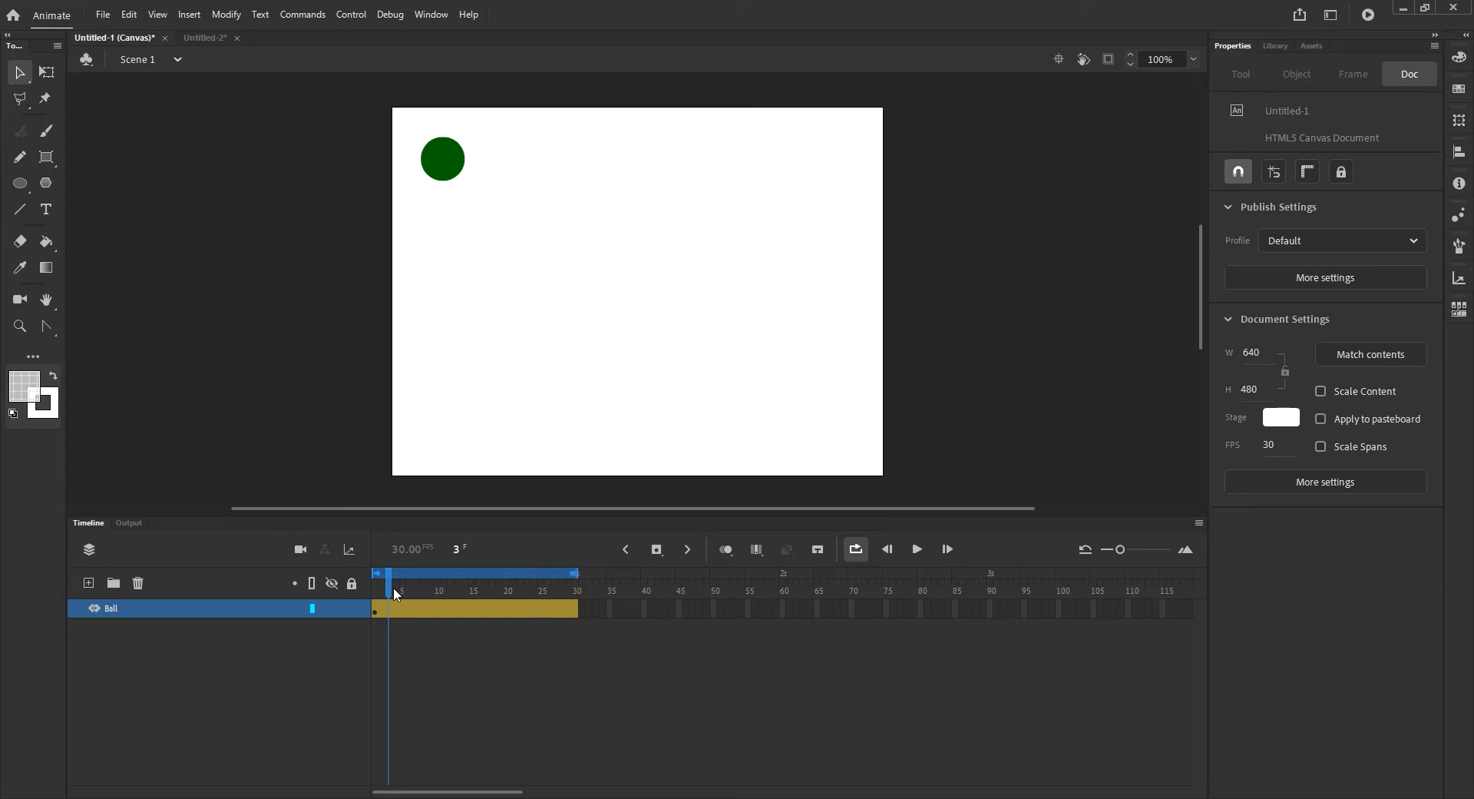
Keyframe the ball at about X 584, Y 68 on frame 30 and at about X 334, Y 452 on frame 16
drag(388, 591, 575, 593)
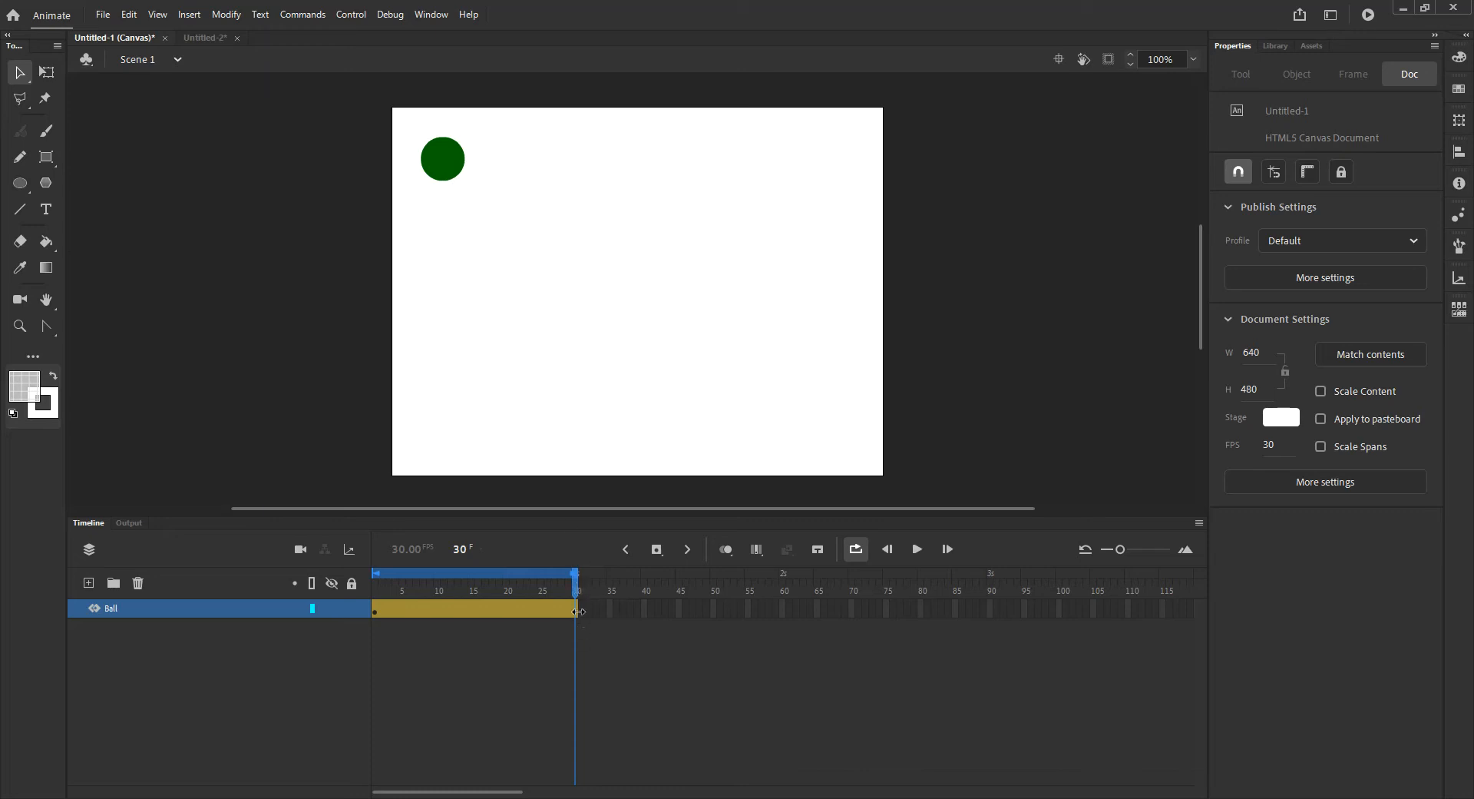
drag(451, 171, 848, 171)
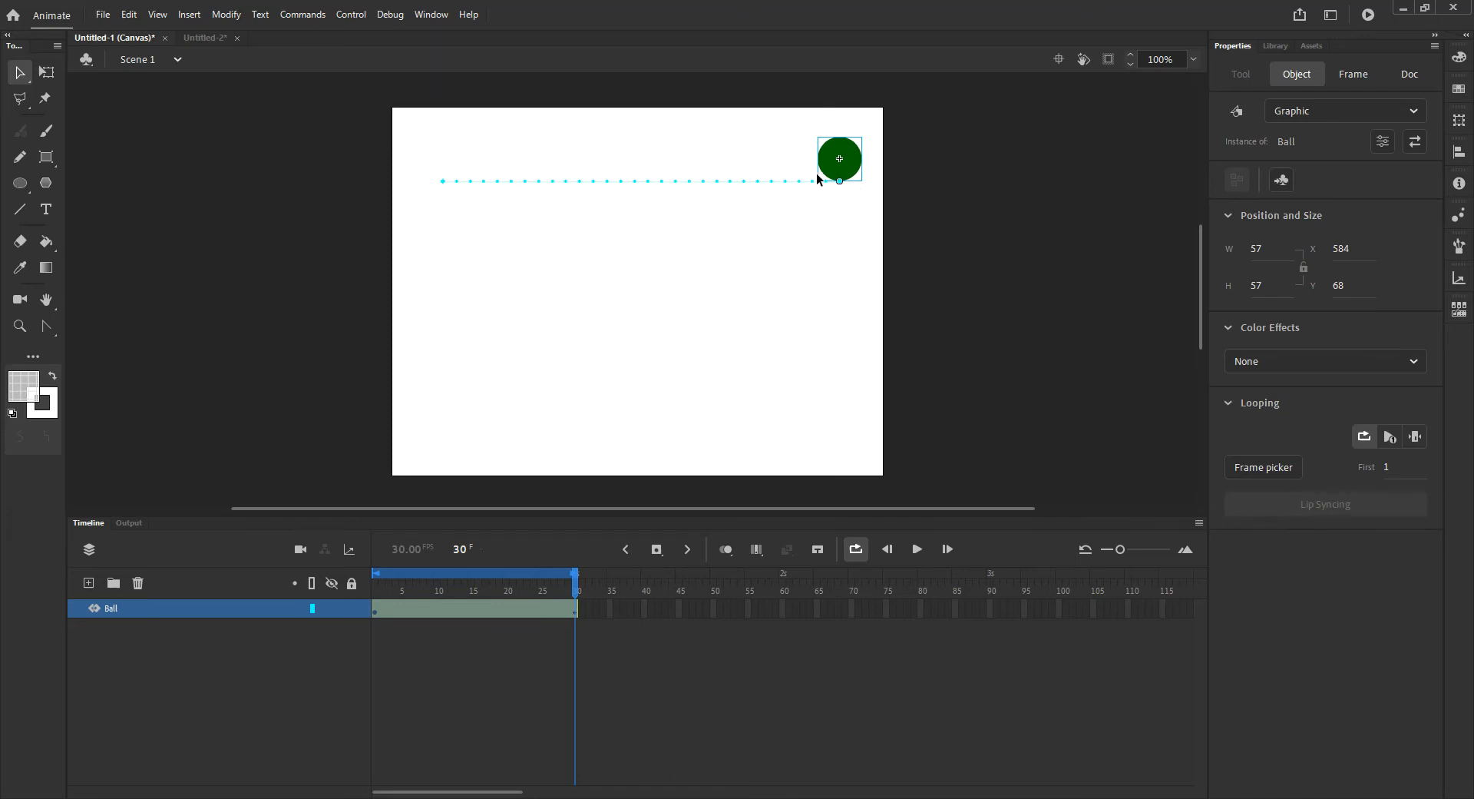
drag(577, 592, 632, 586)
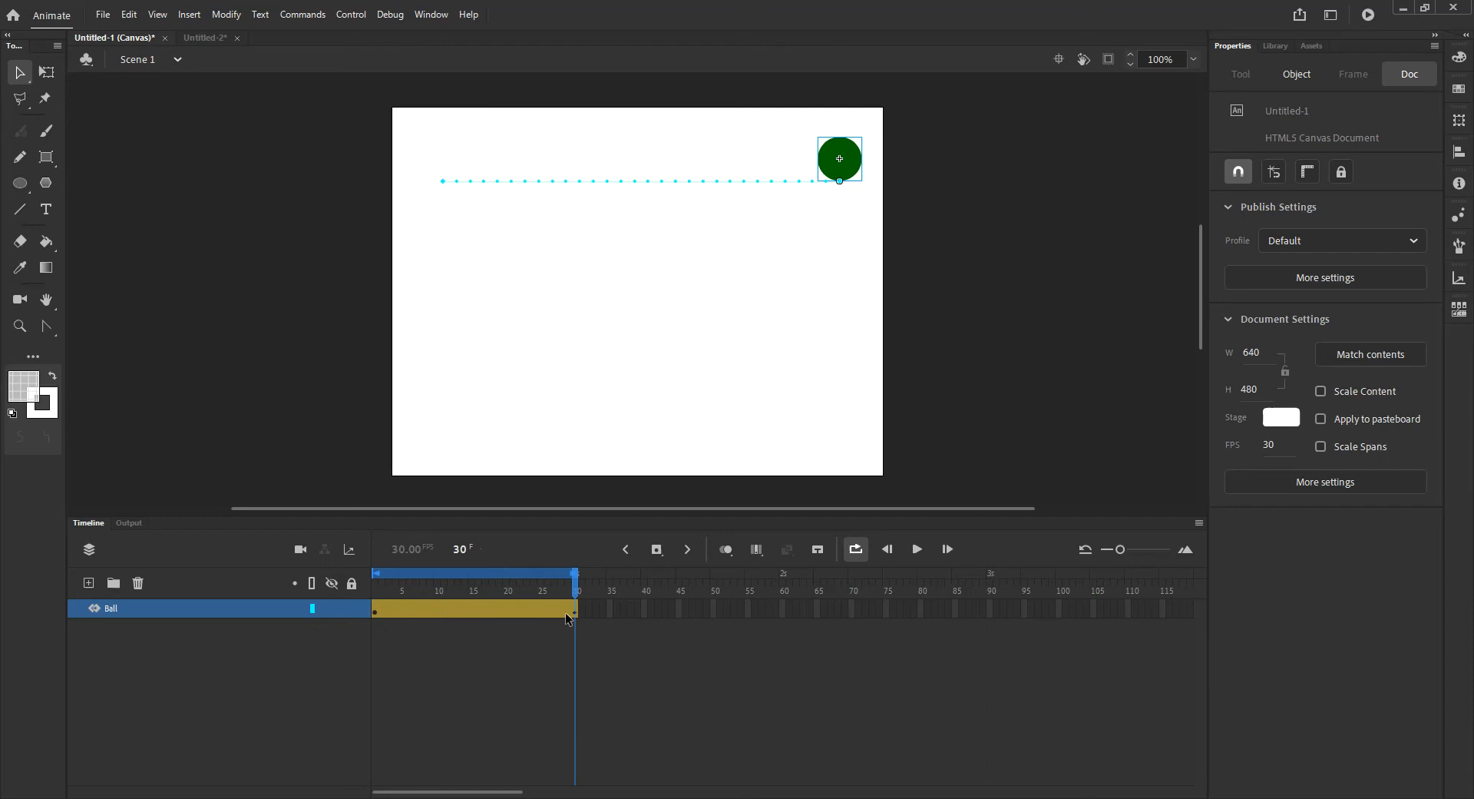
click(477, 595)
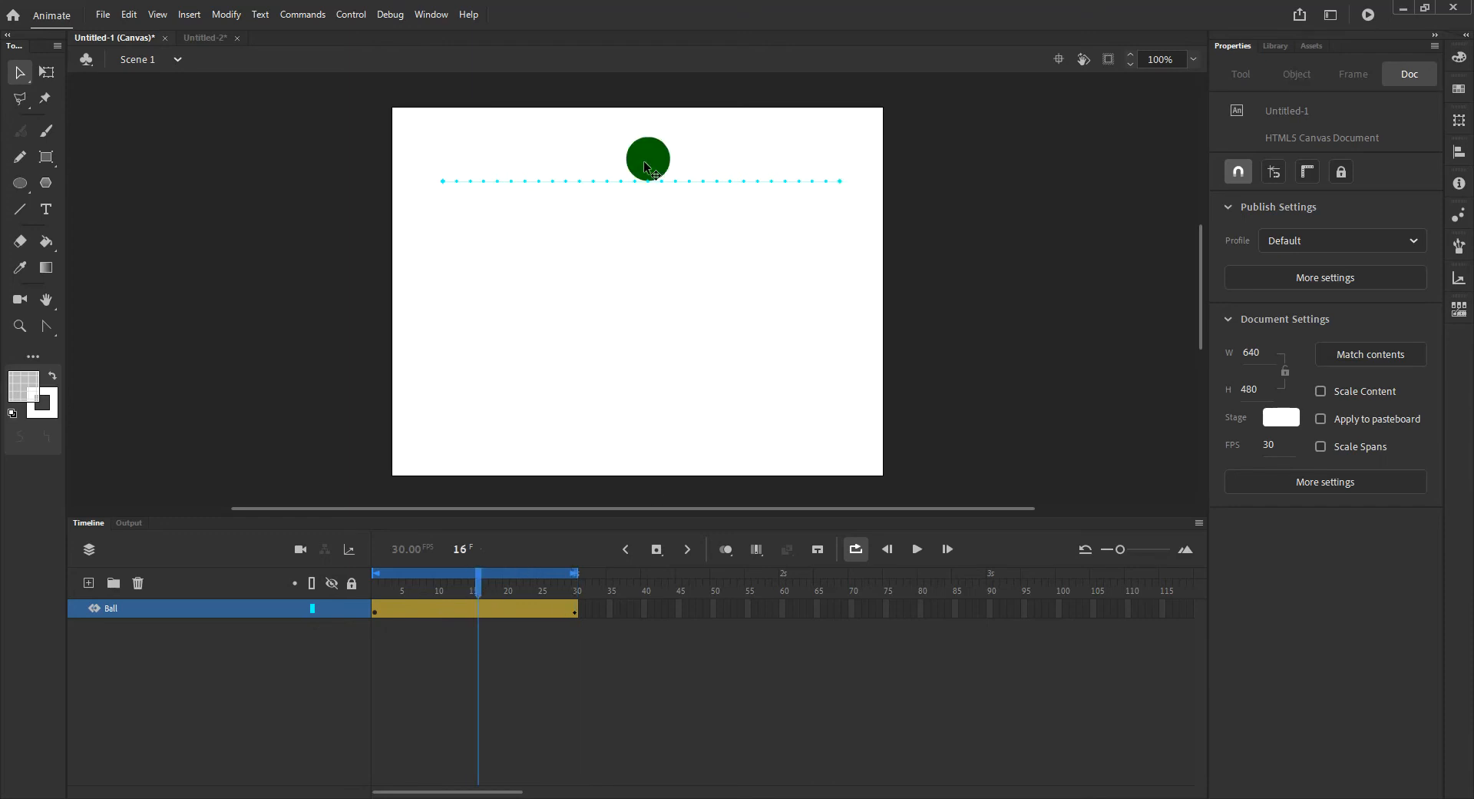
drag(646, 154, 629, 454)
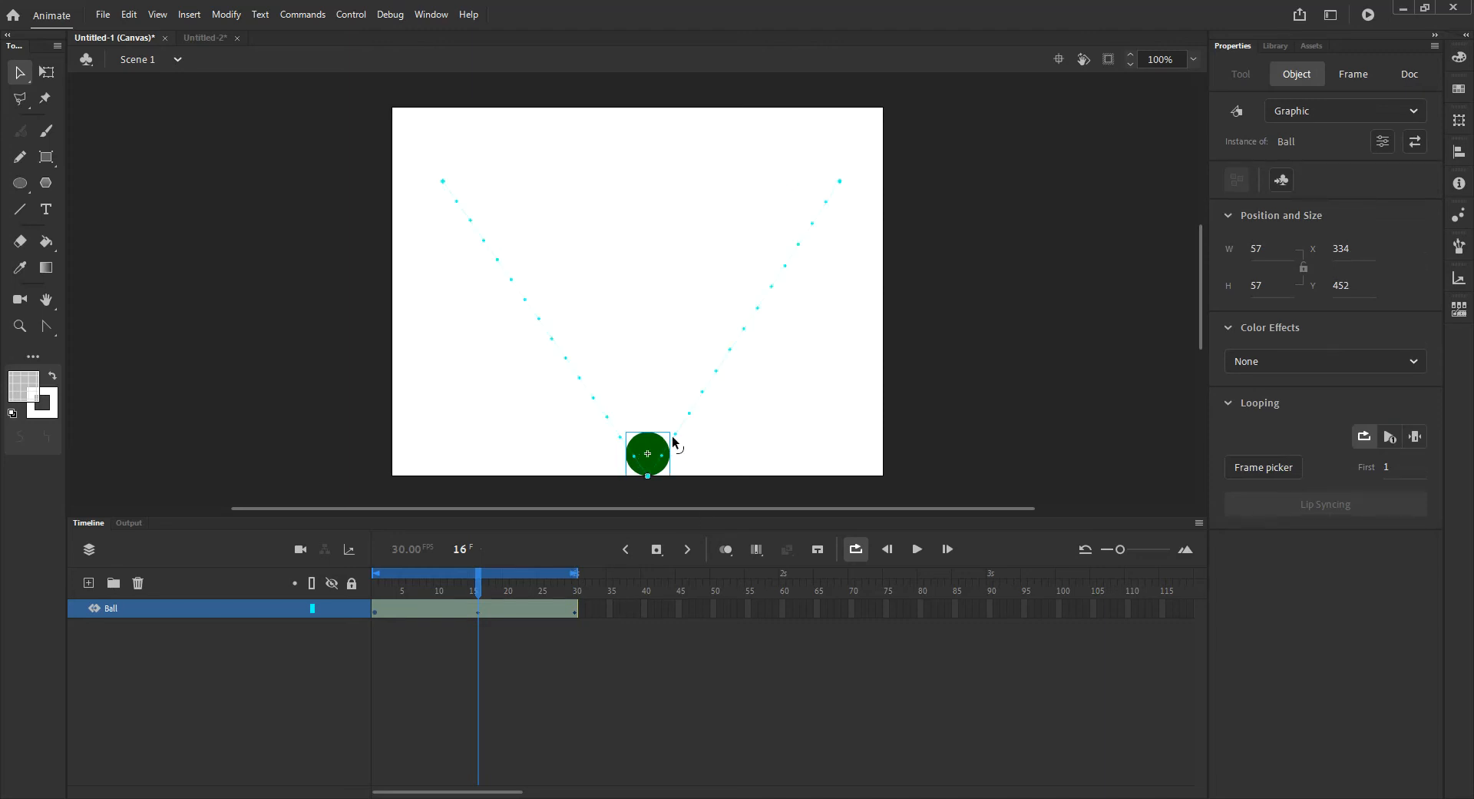
Return to frame 1 and play the ball's tween in a loop to review the motion, stopping playback at the end
drag(481, 589, 339, 651)
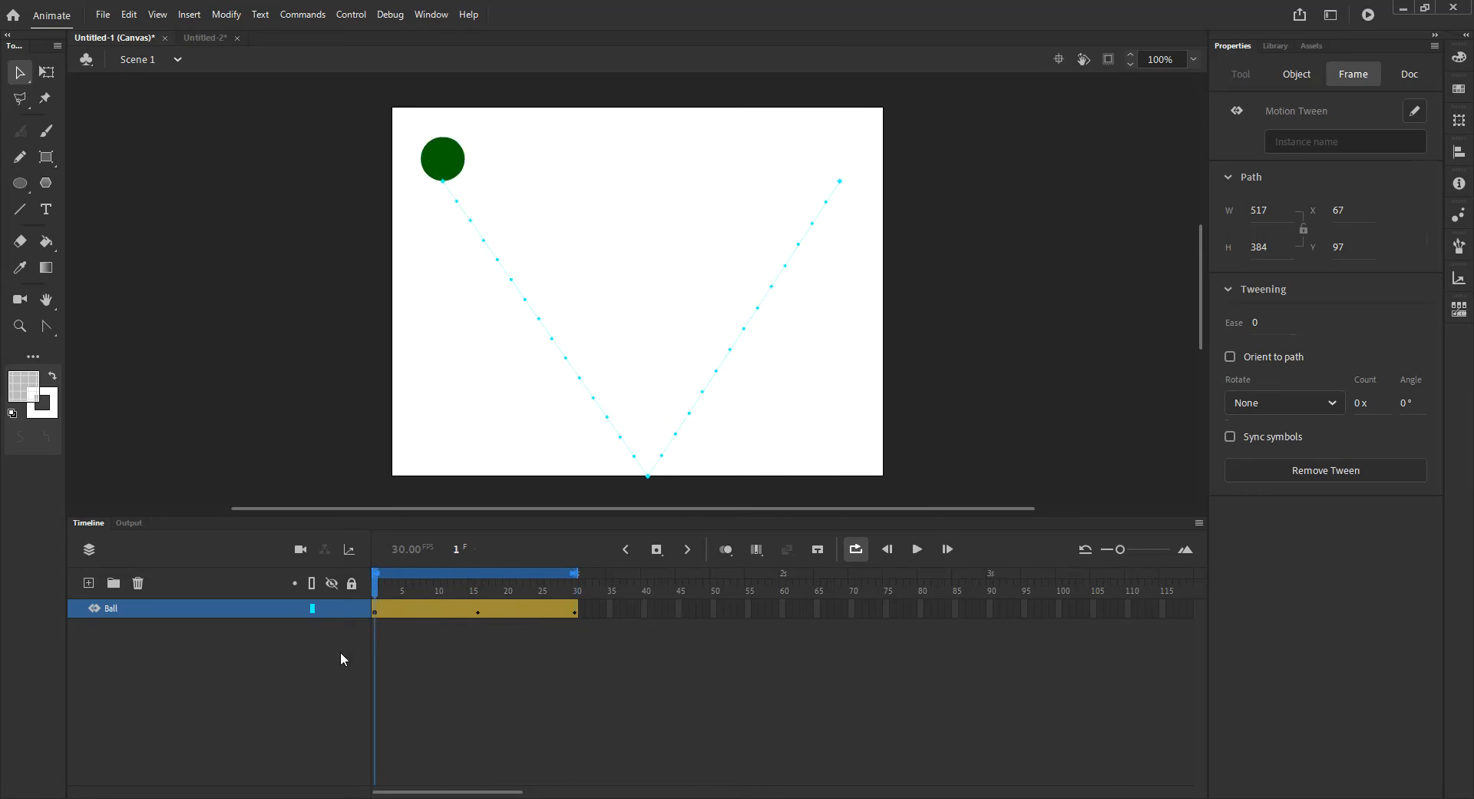
click(856, 550)
click(855, 550)
mouse_move(574, 572)
mouse_down()
mouse_move(430, 572)
mouse_move(576, 573)
mouse_up()
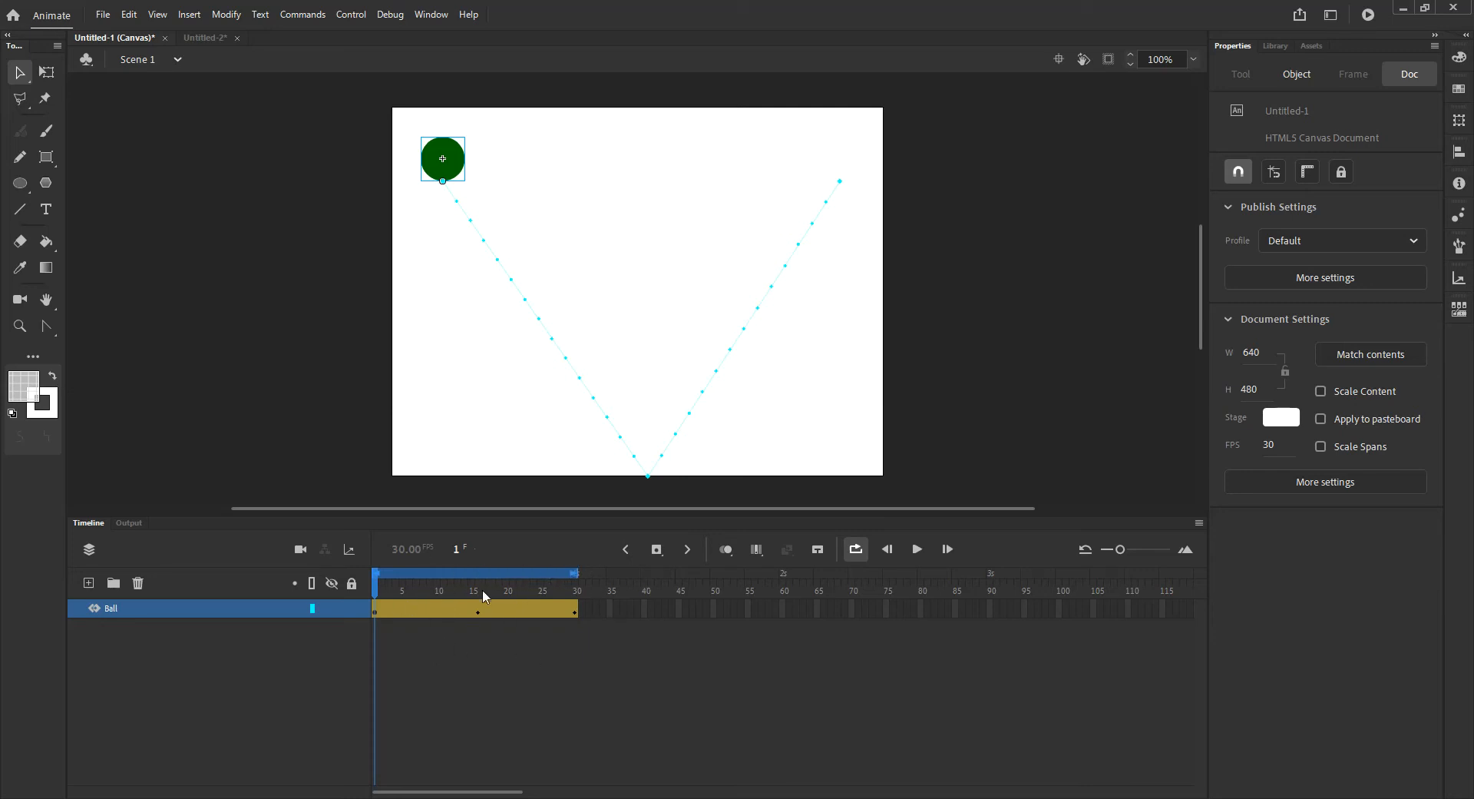
click(918, 549)
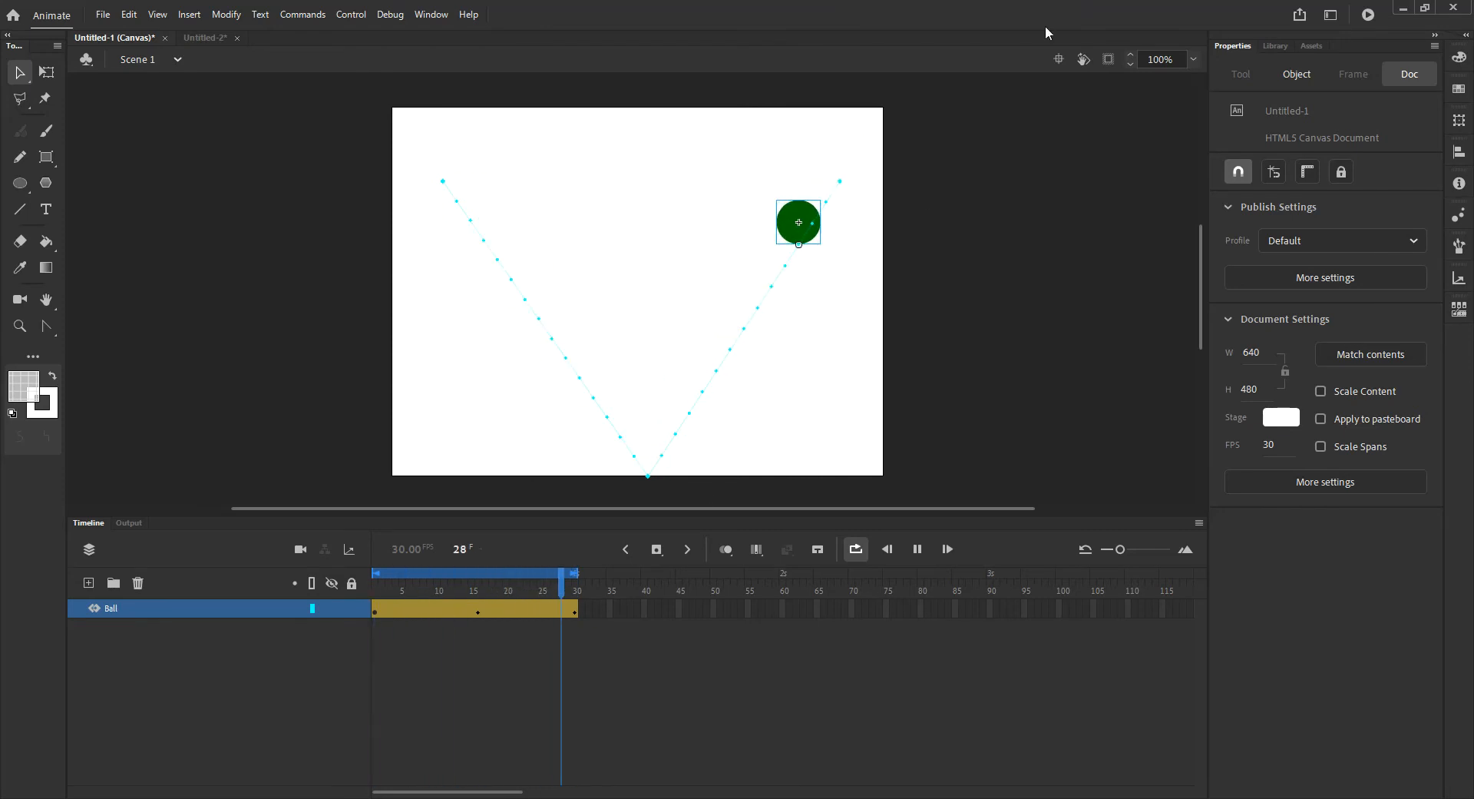
click(919, 549)
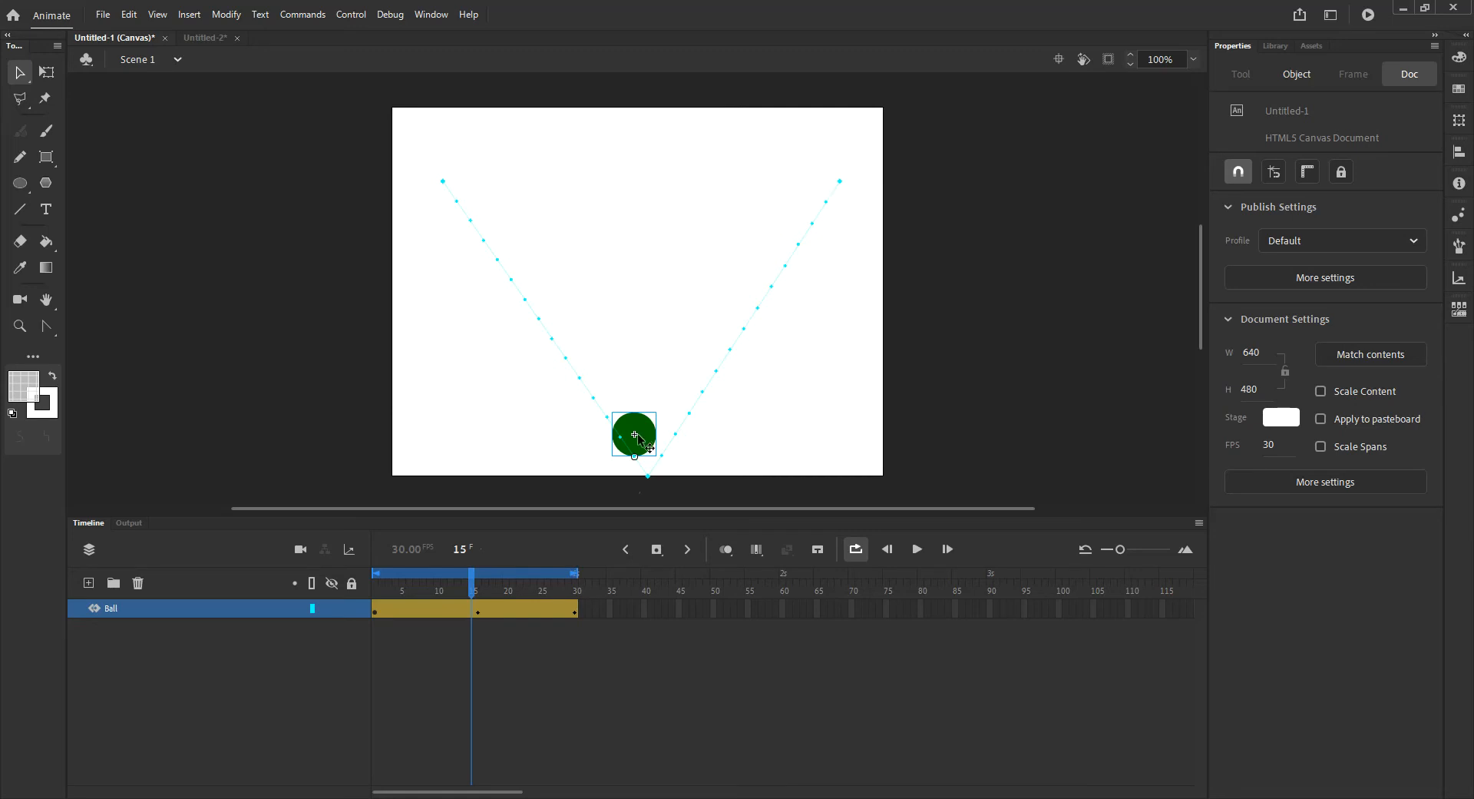
Bend both straight halves of the V-shaped motion path upward and inward into smooth arcs, checking the bounce with playback
click(475, 589)
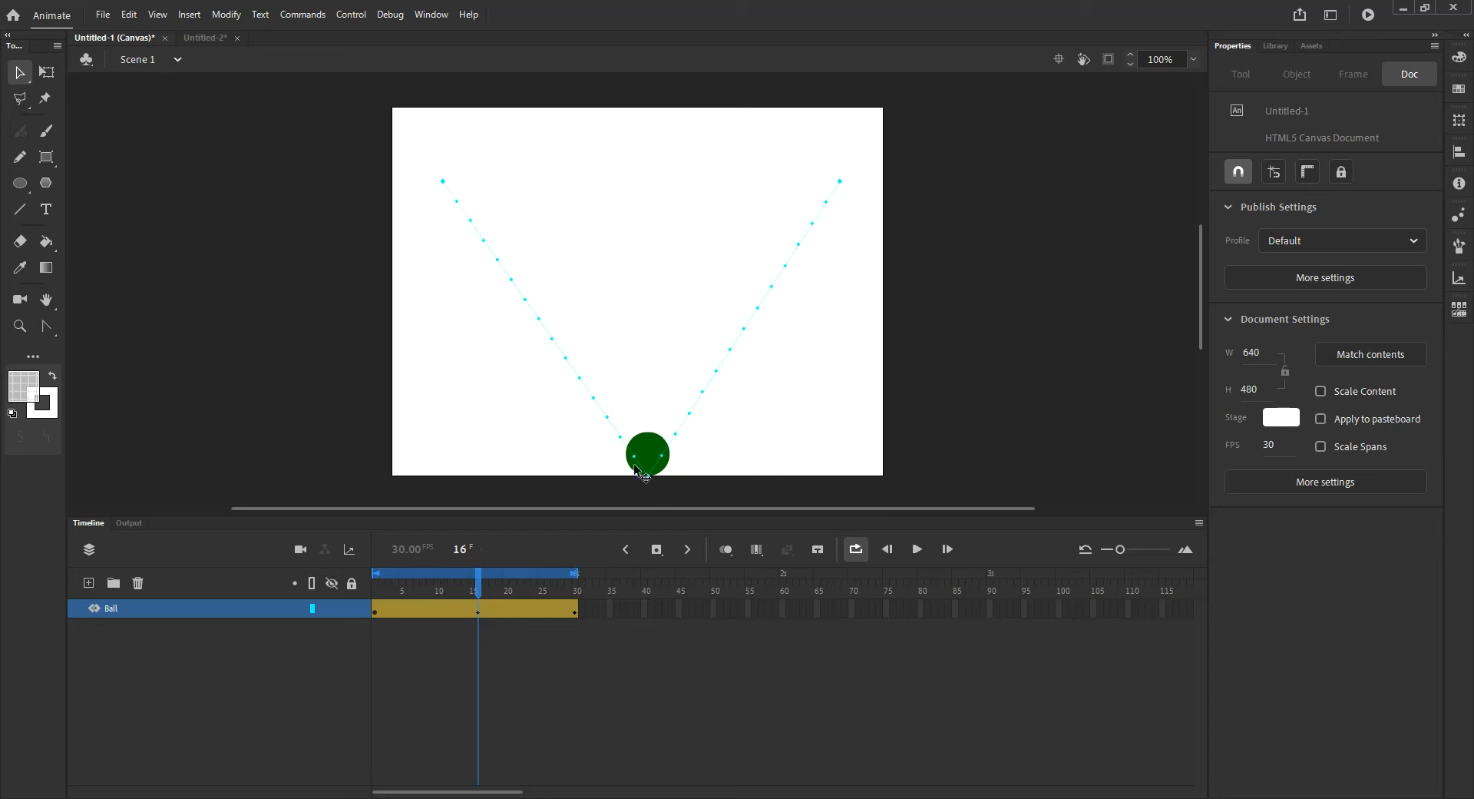
click(19, 73)
drag(533, 311, 557, 287)
drag(750, 322, 701, 287)
drag(537, 269, 550, 262)
drag(734, 258, 738, 258)
click(918, 550)
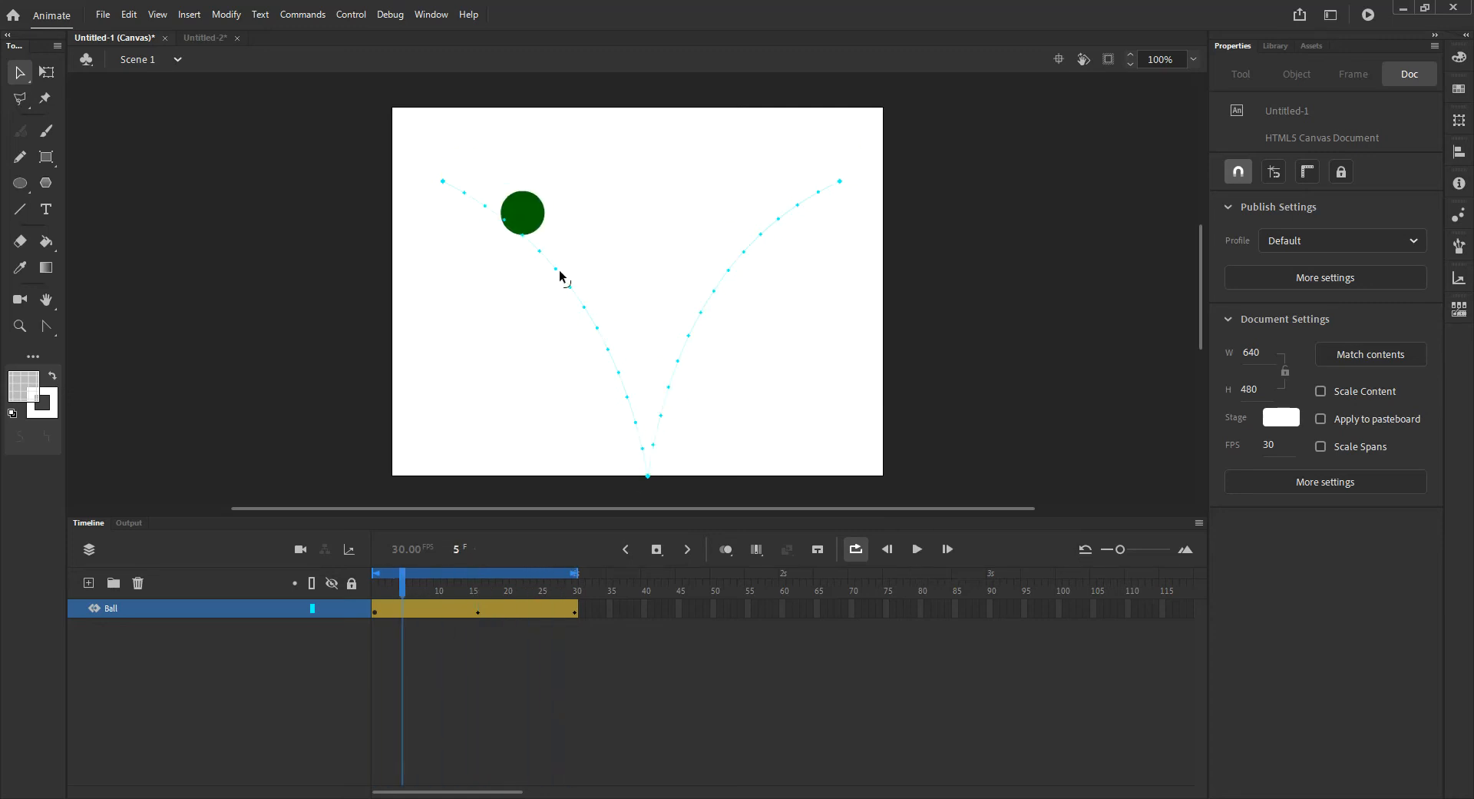
drag(552, 270, 556, 258)
Enlarge the timeline area, centre the stage and expand the Ball tween's location graph with wider frame spacing
scroll(463, 510, left, 3)
drag(459, 516, 461, 478)
click(1059, 59)
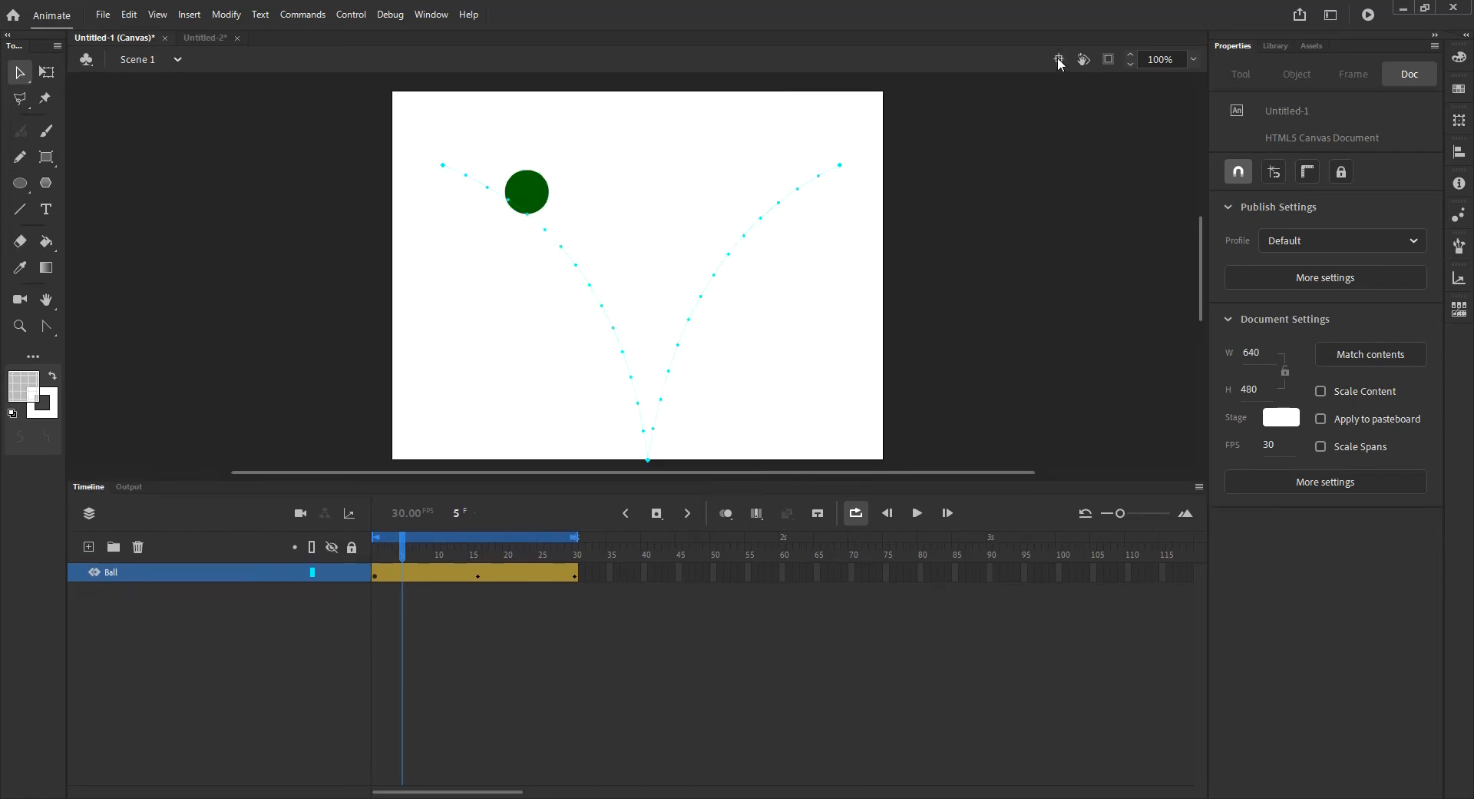
double_click(448, 582)
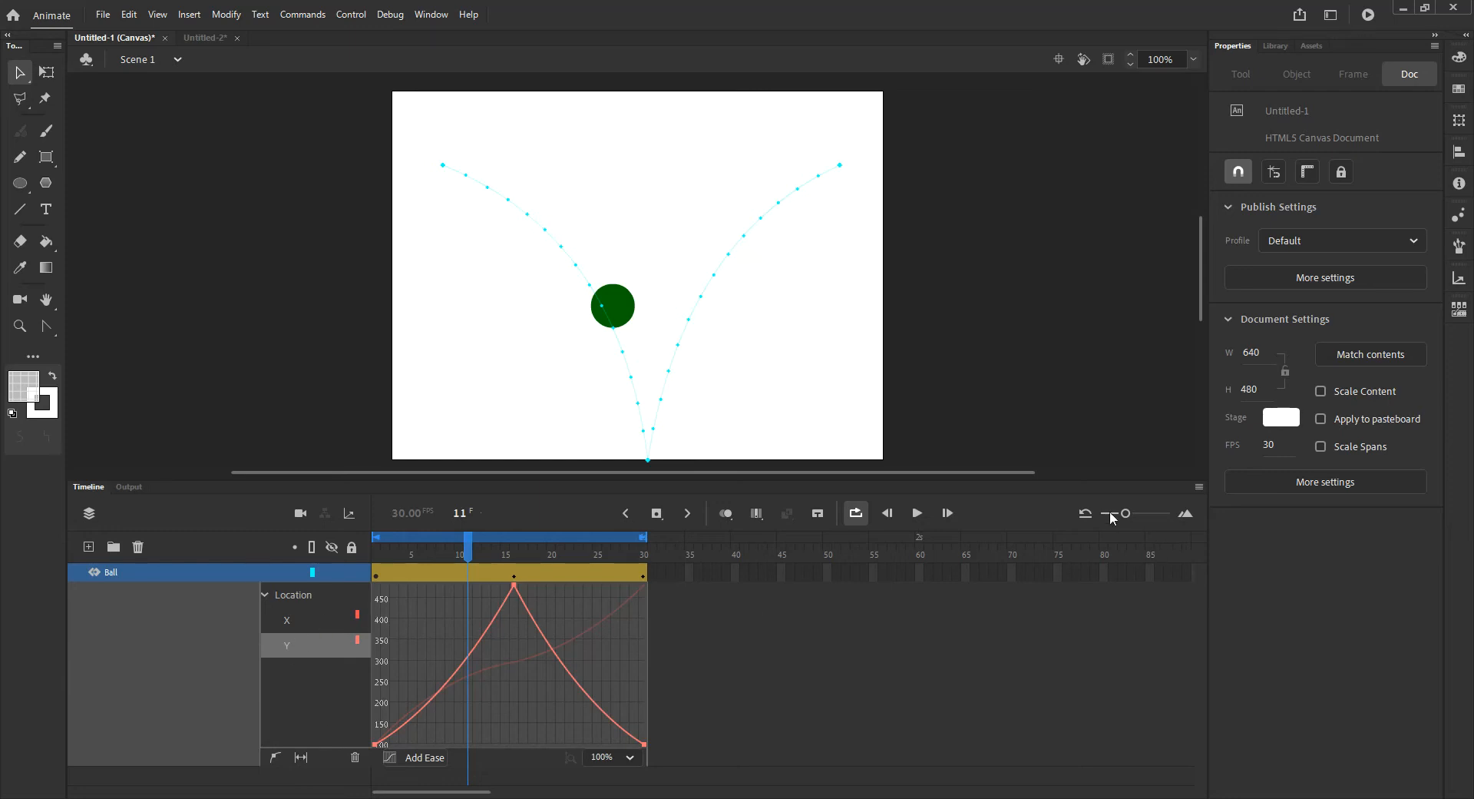
drag(1126, 513, 1143, 513)
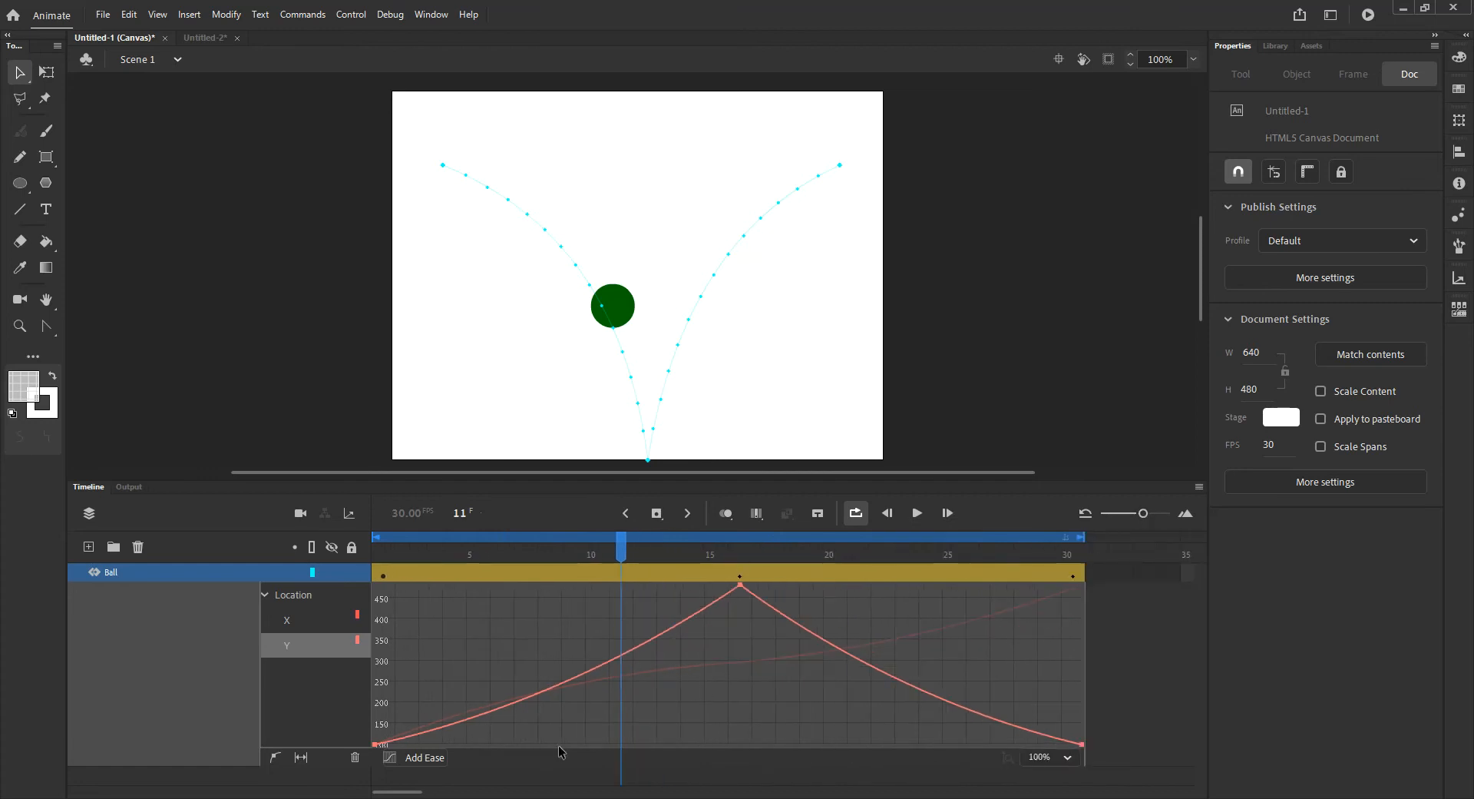
Examine the X and Y location curves and the Y curve's anchor points at the start, frame 16 and the end
drag(540, 561, 739, 562)
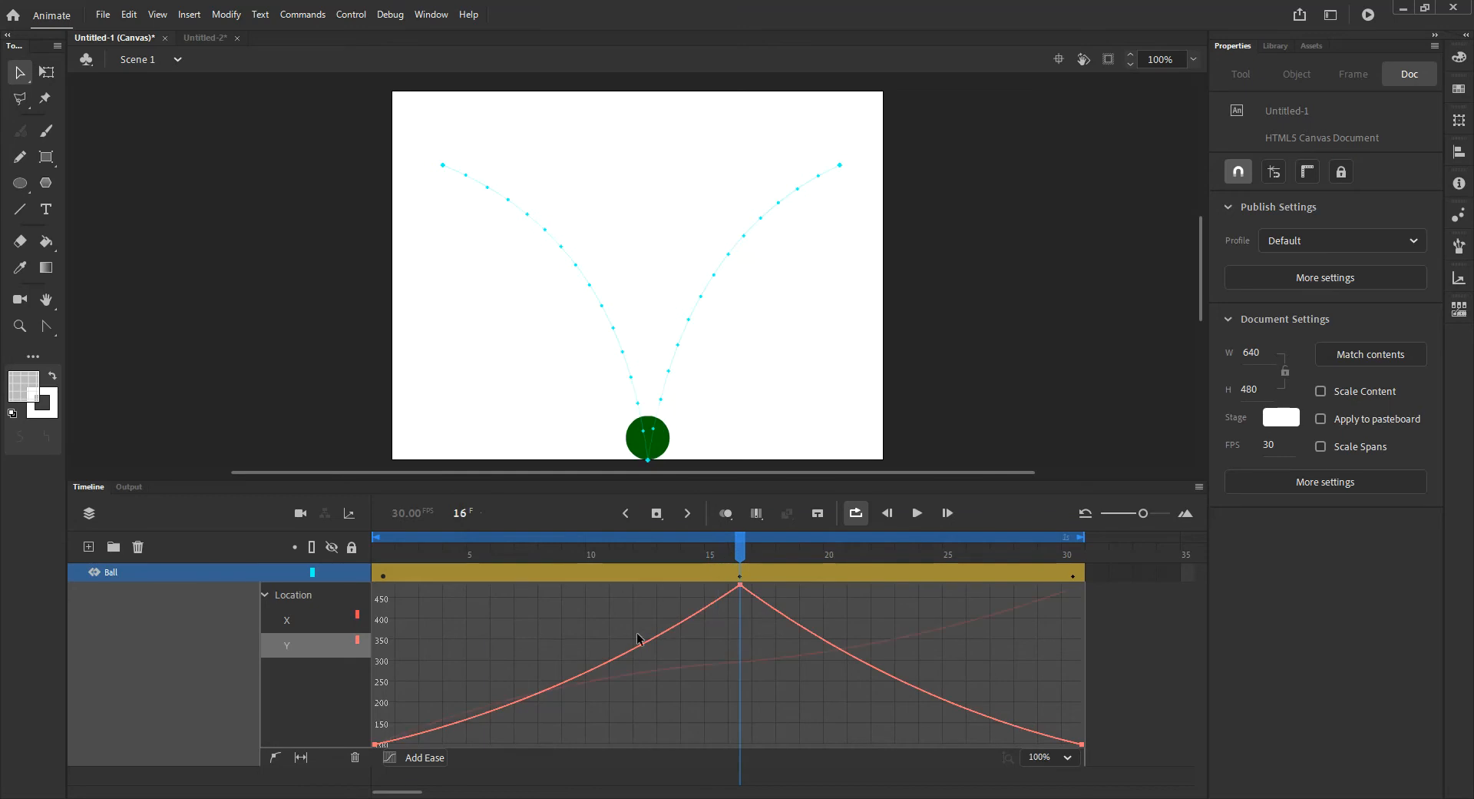
click(289, 620)
click(298, 646)
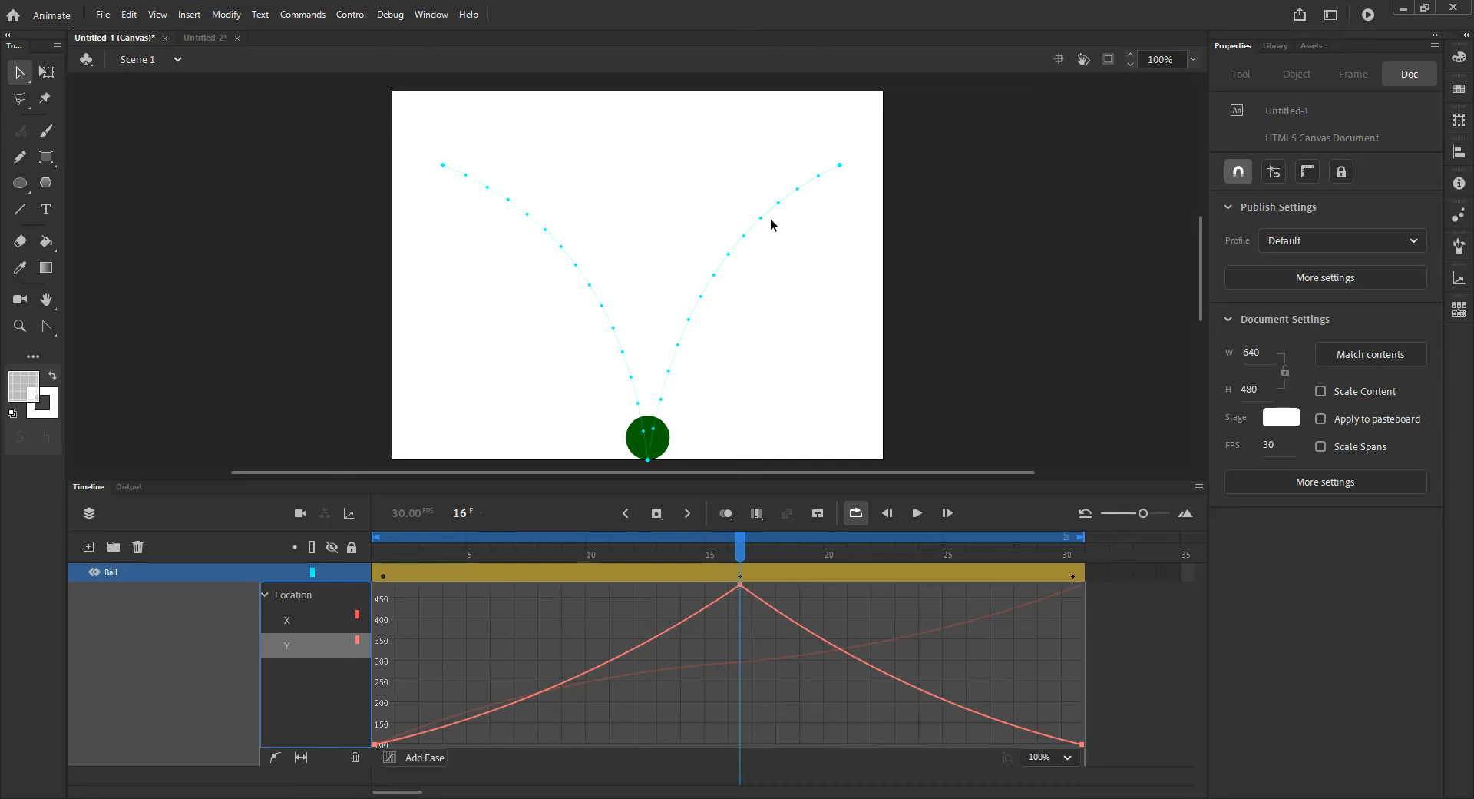
click(741, 586)
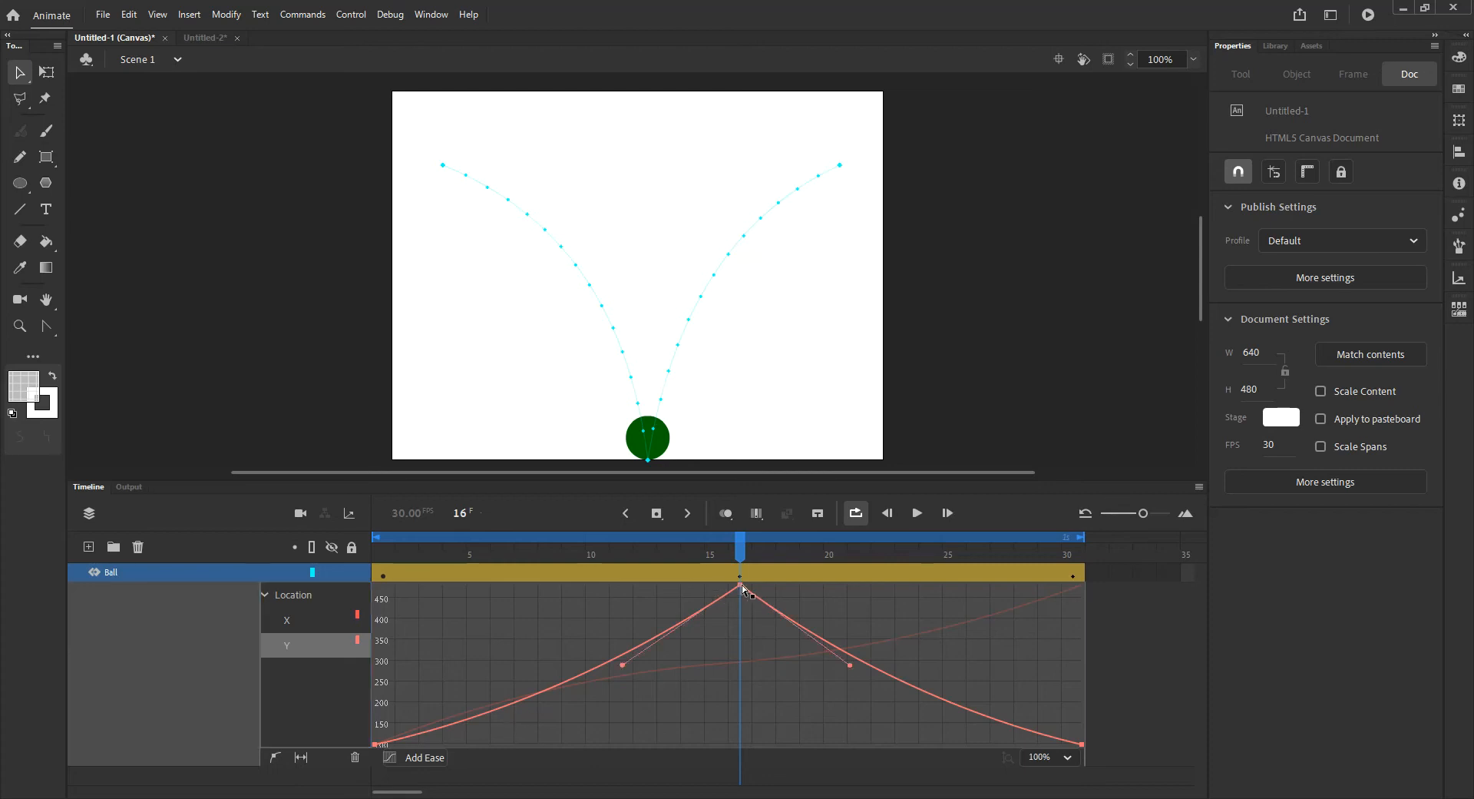
click(376, 746)
click(742, 586)
click(1082, 744)
click(741, 587)
Extend the handle of the Y curve's starting anchor outward and slightly down so the descent begins more gradually
click(376, 743)
drag(493, 718, 527, 725)
Try to reshape the Y curve before frame 16 with the anchor's incoming handle, undoing each attempt
click(739, 585)
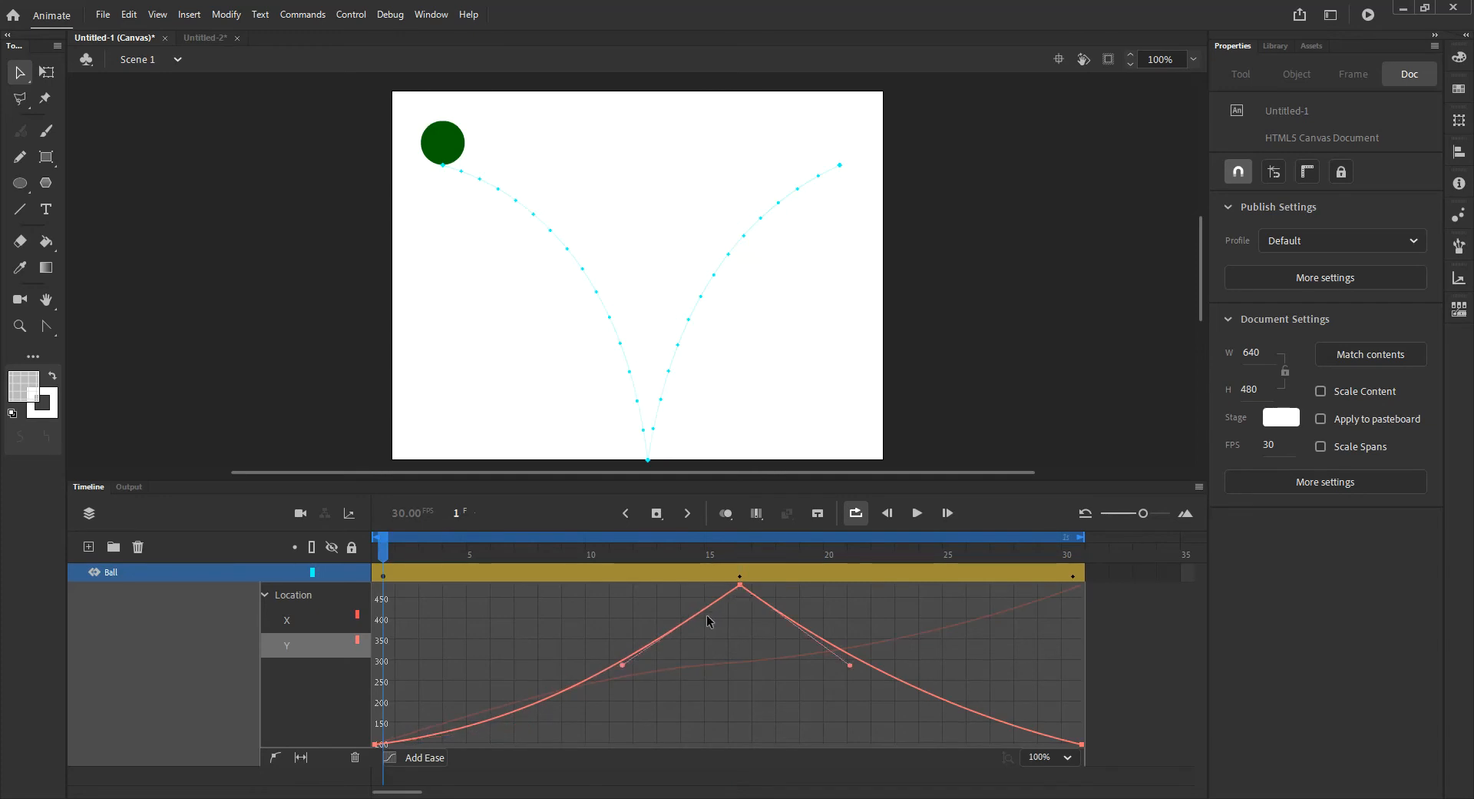
drag(707, 619, 642, 669)
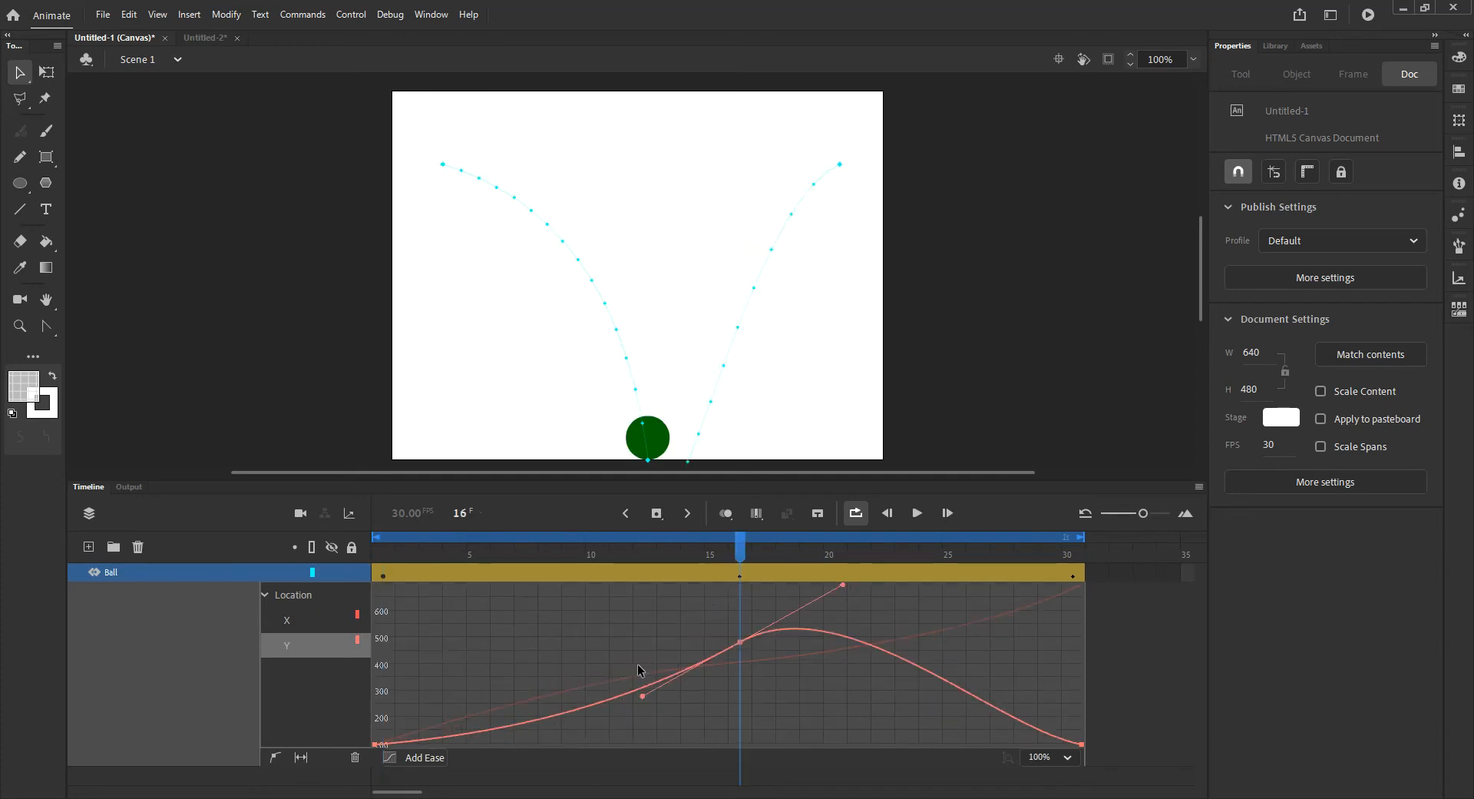
key(ctrl+z)
click(740, 586)
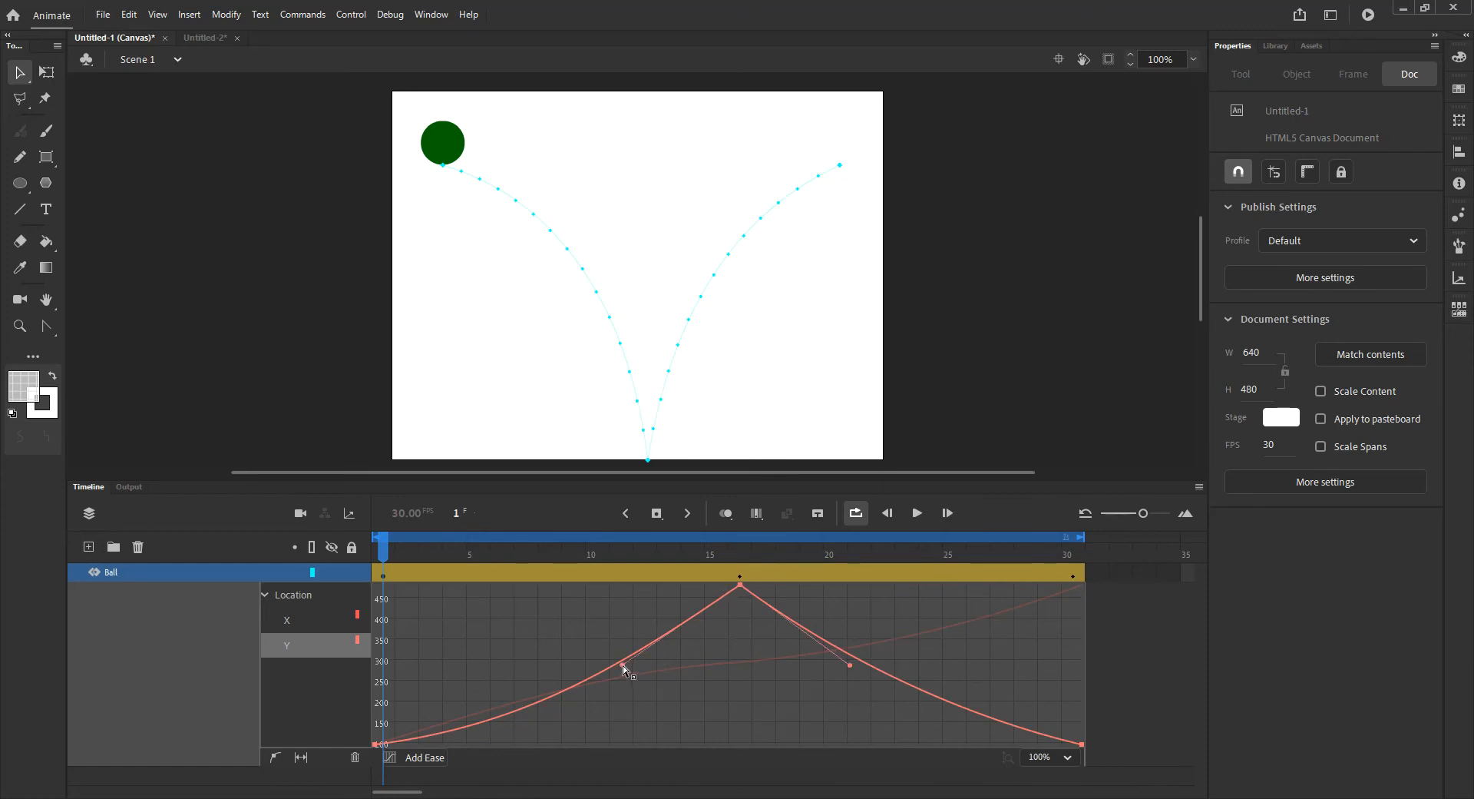
drag(624, 665, 647, 672)
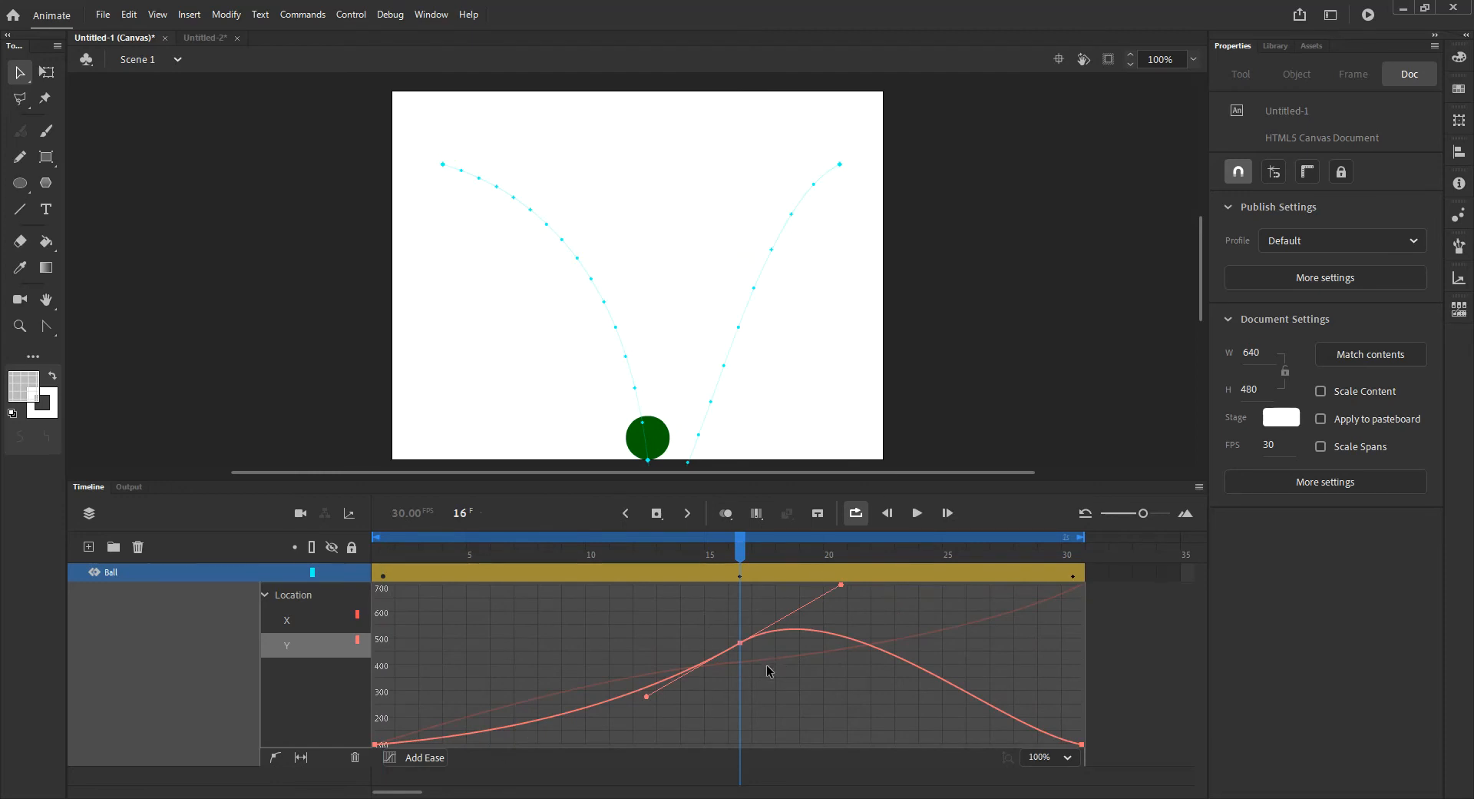
key(ctrl+z)
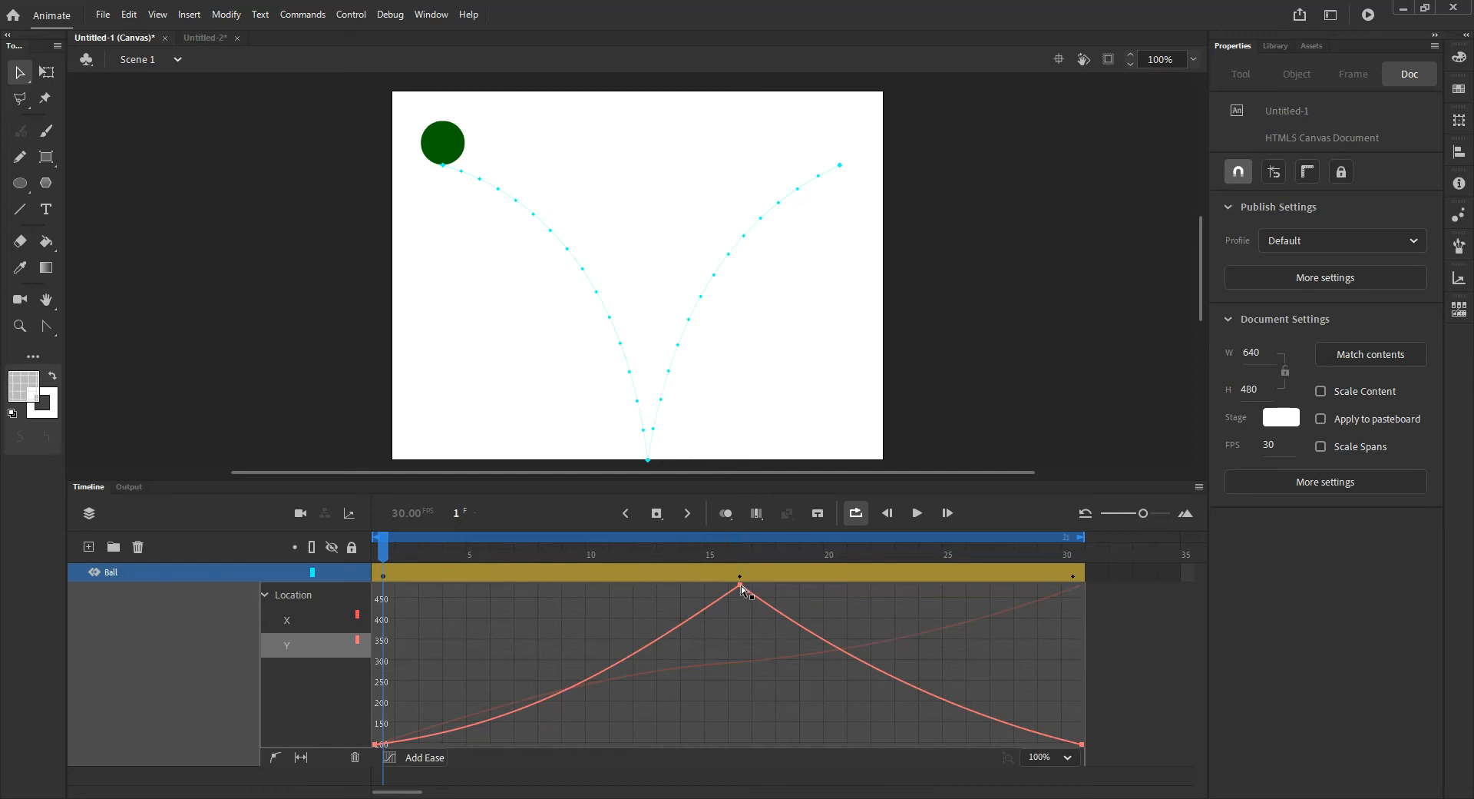
Select the Y curve's anchor at frame 16 and activate the Convert Anchor Point tool
click(741, 586)
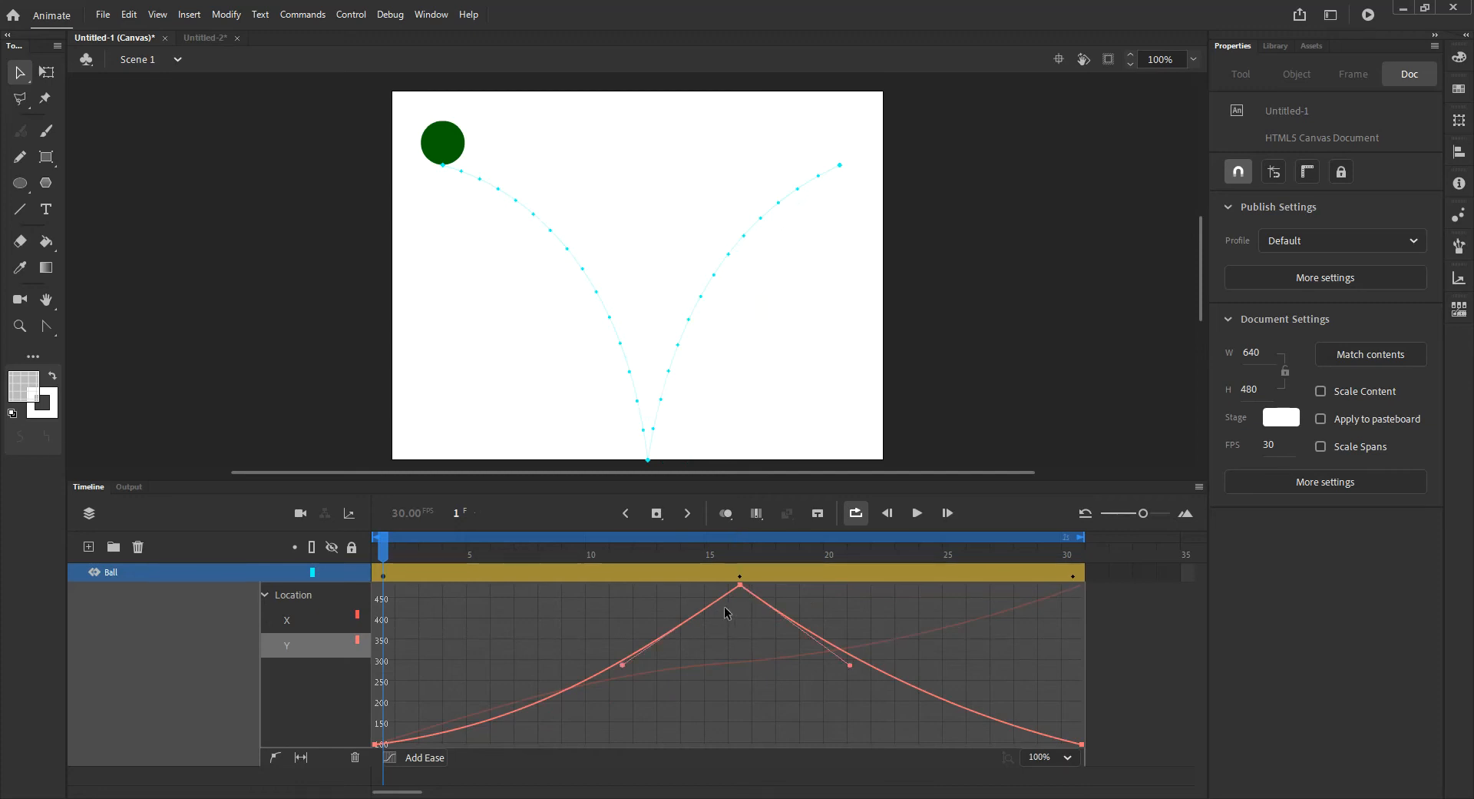
click(46, 325)
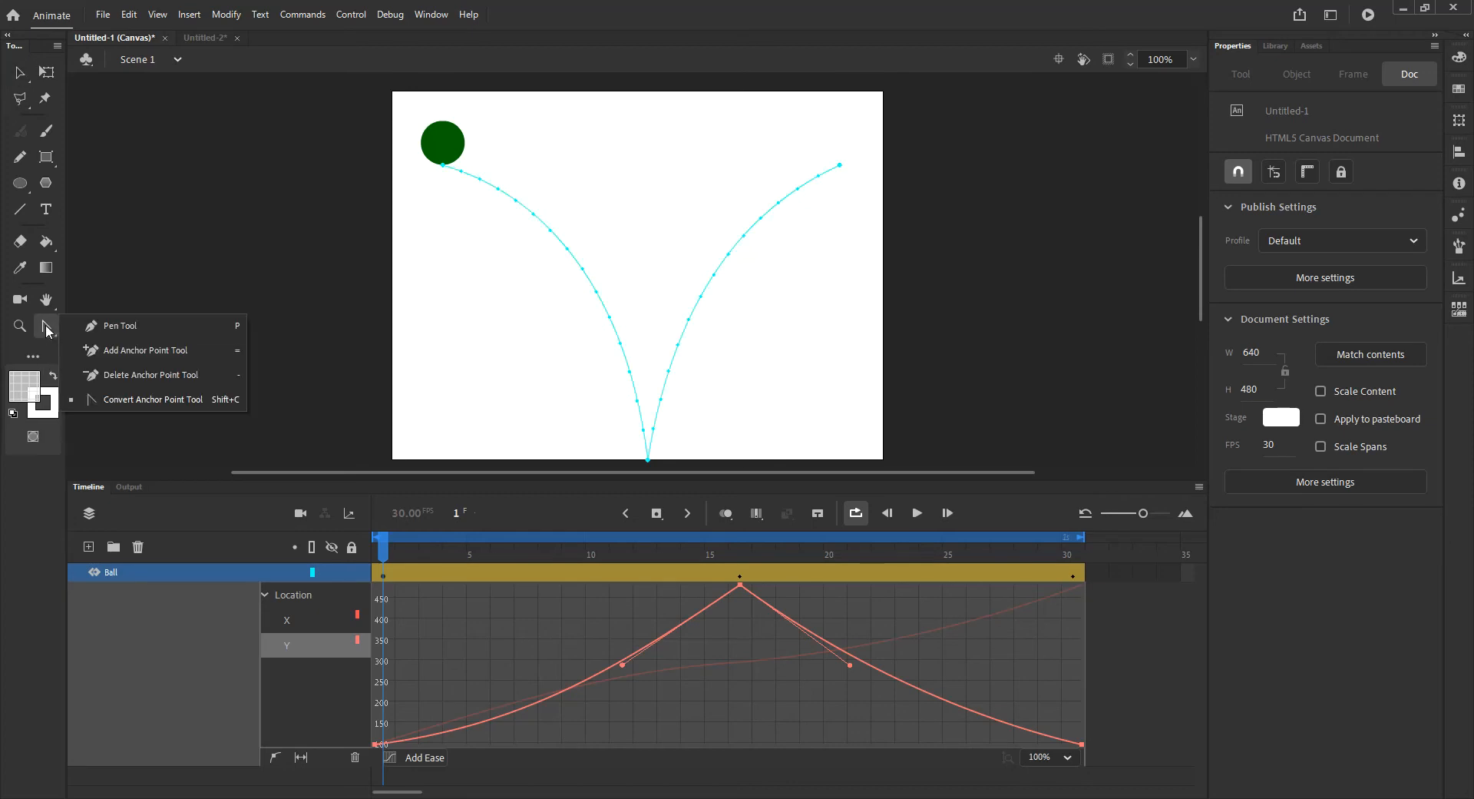
click(103, 324)
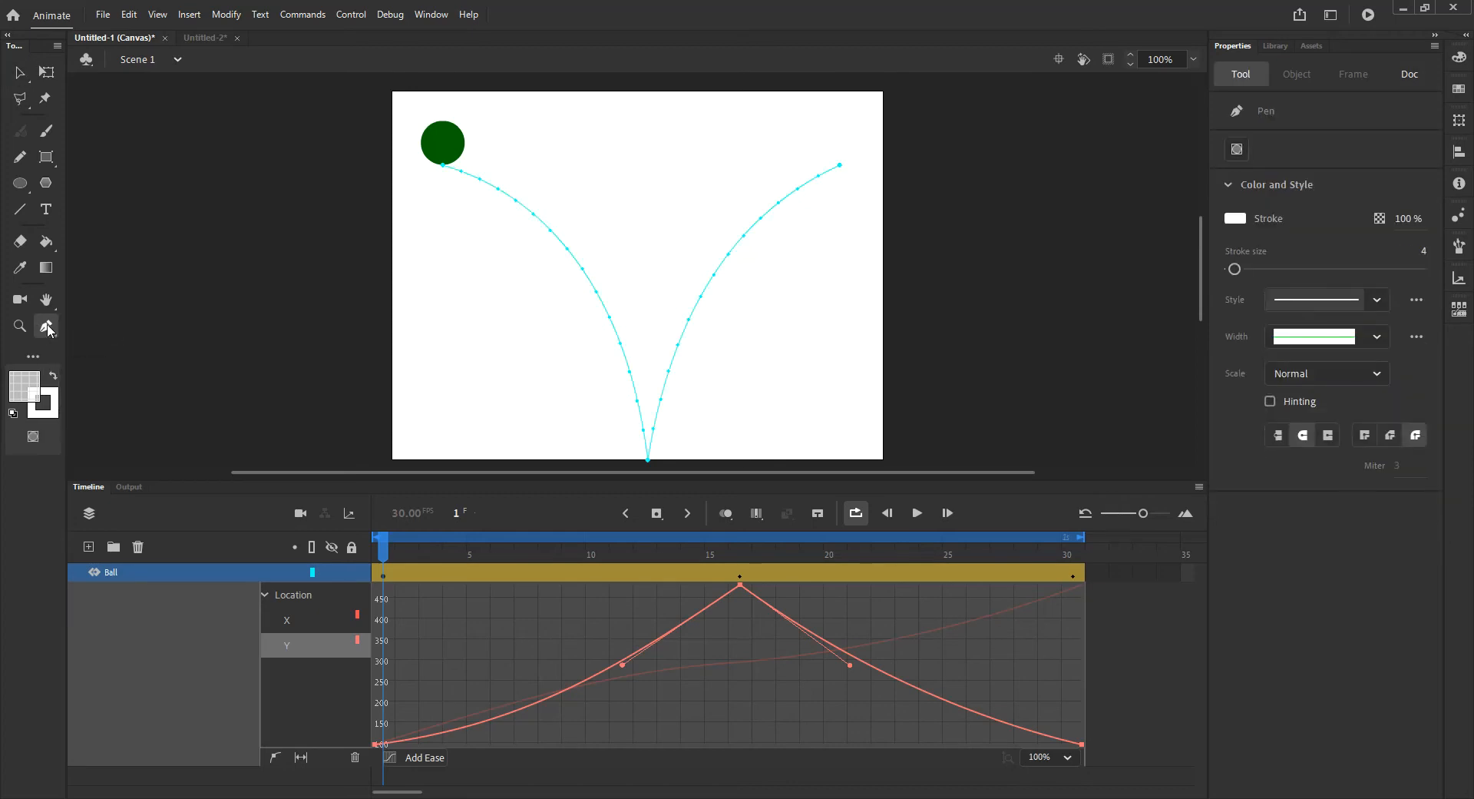
click(47, 326)
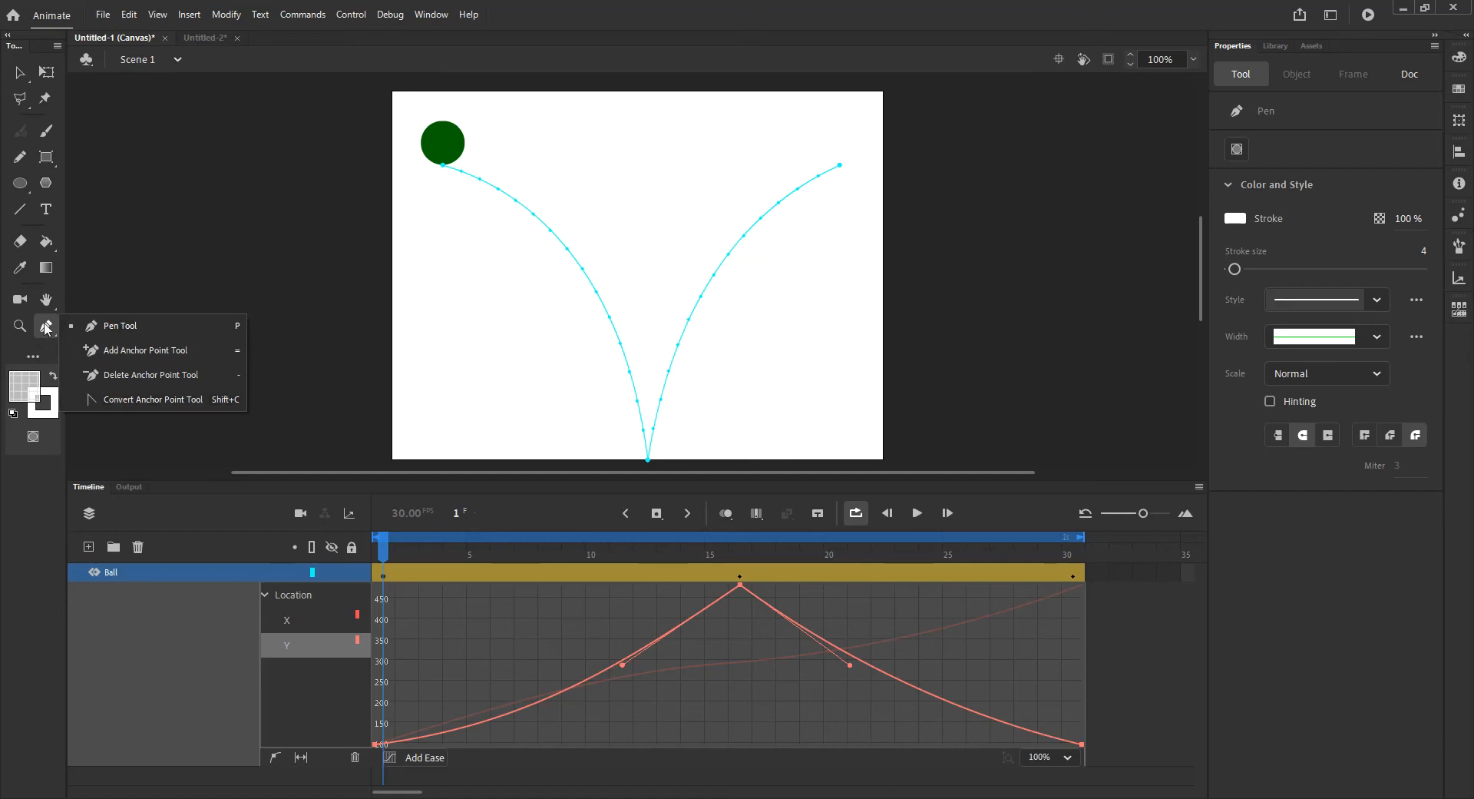
click(44, 326)
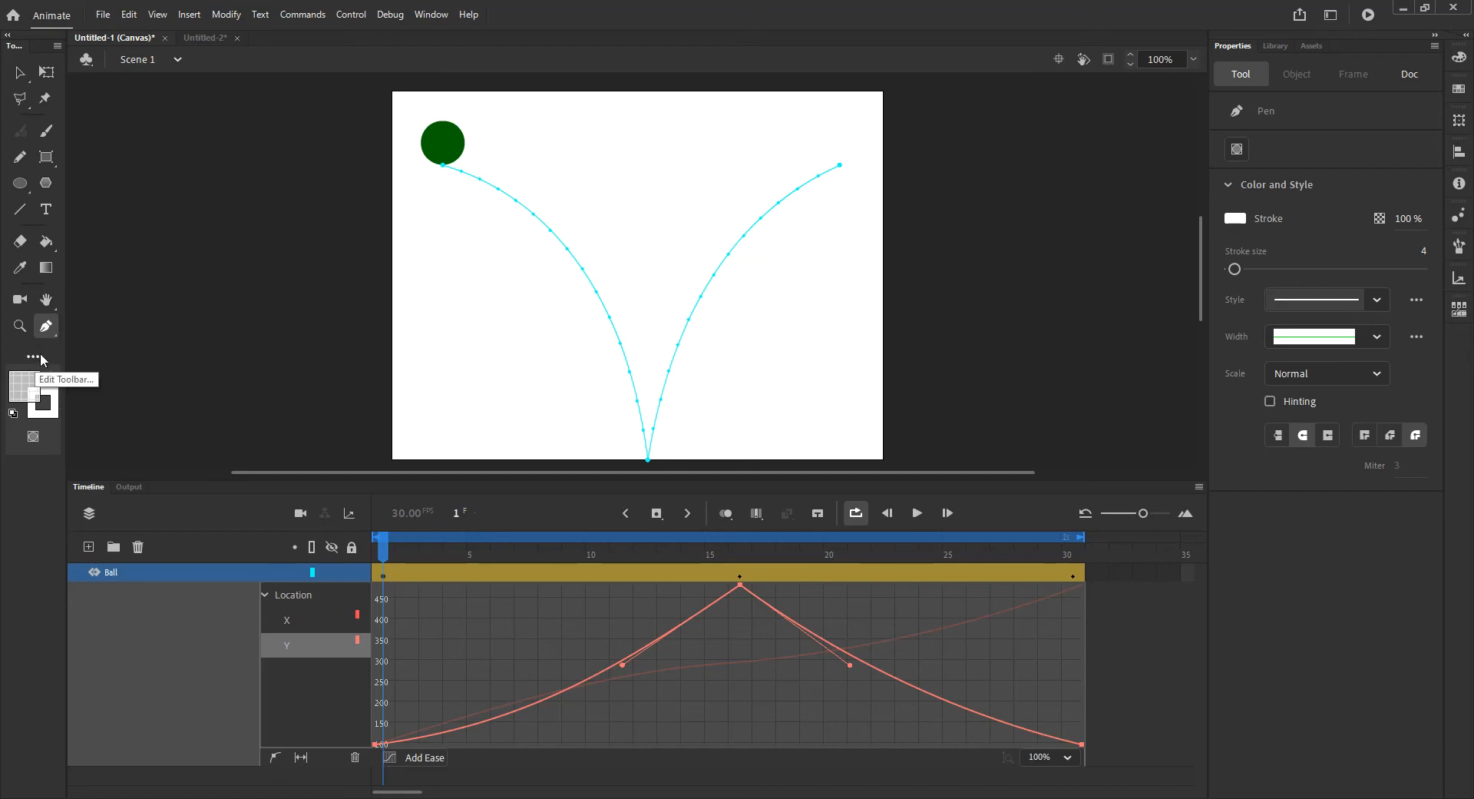
click(33, 358)
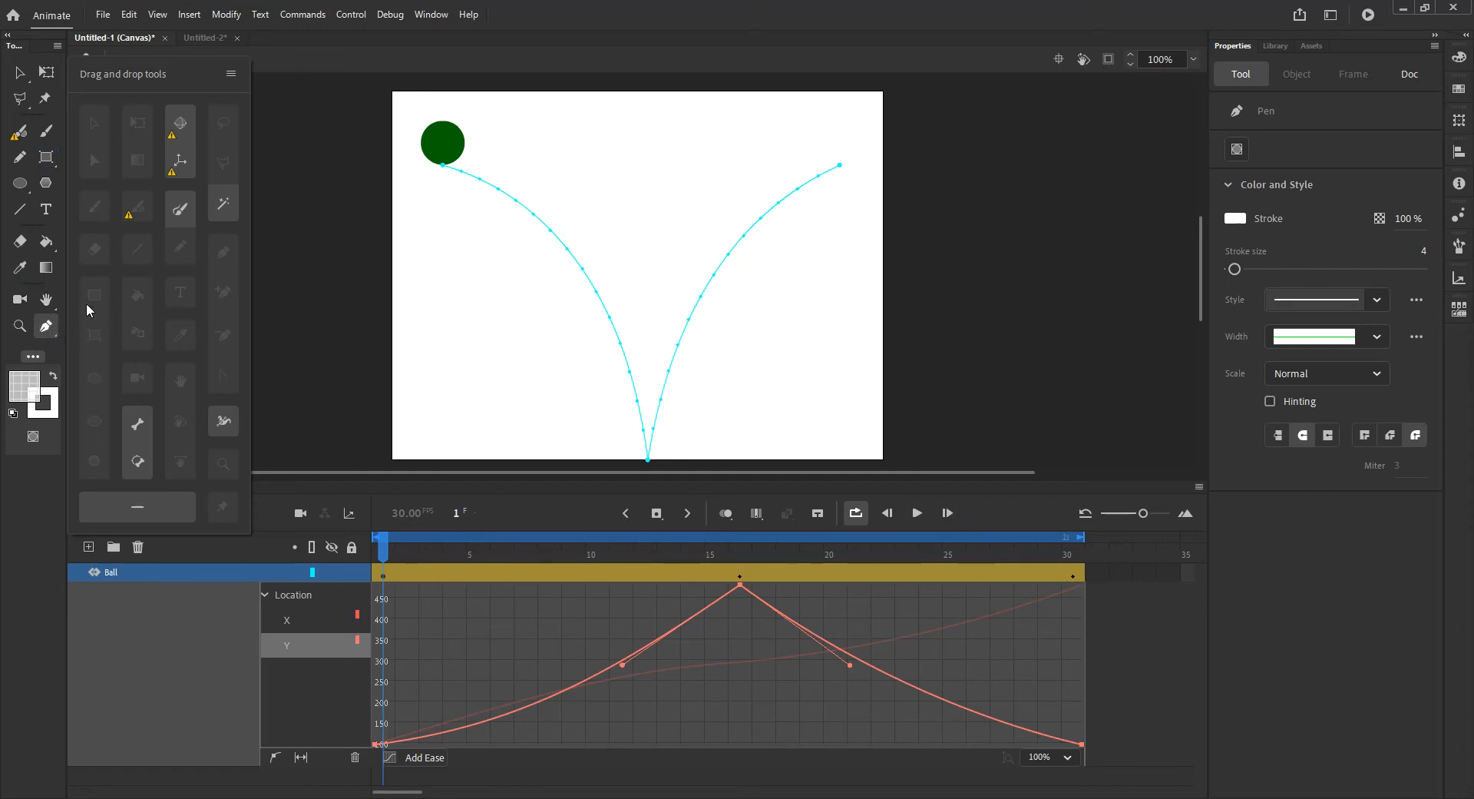
click(33, 356)
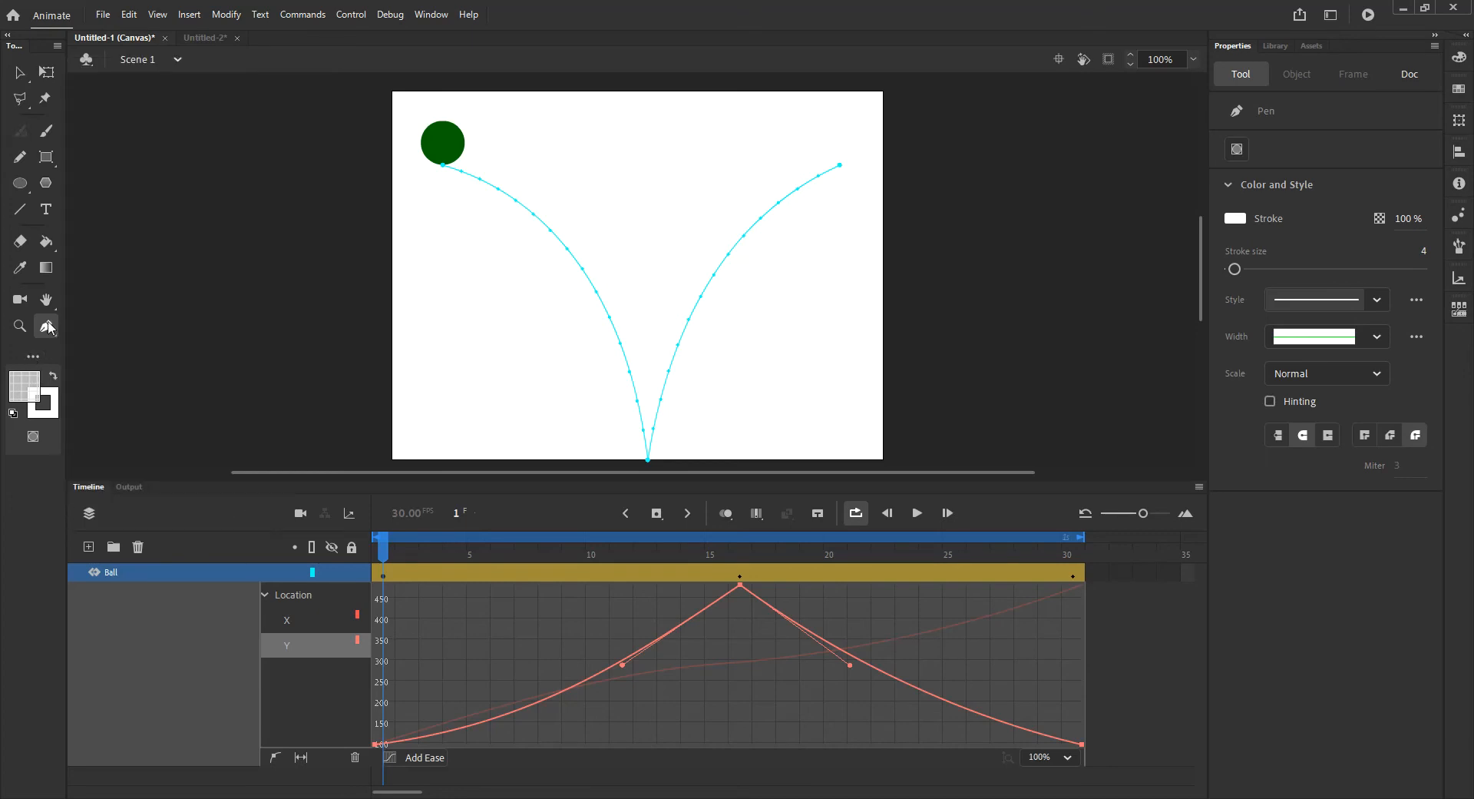
click(49, 329)
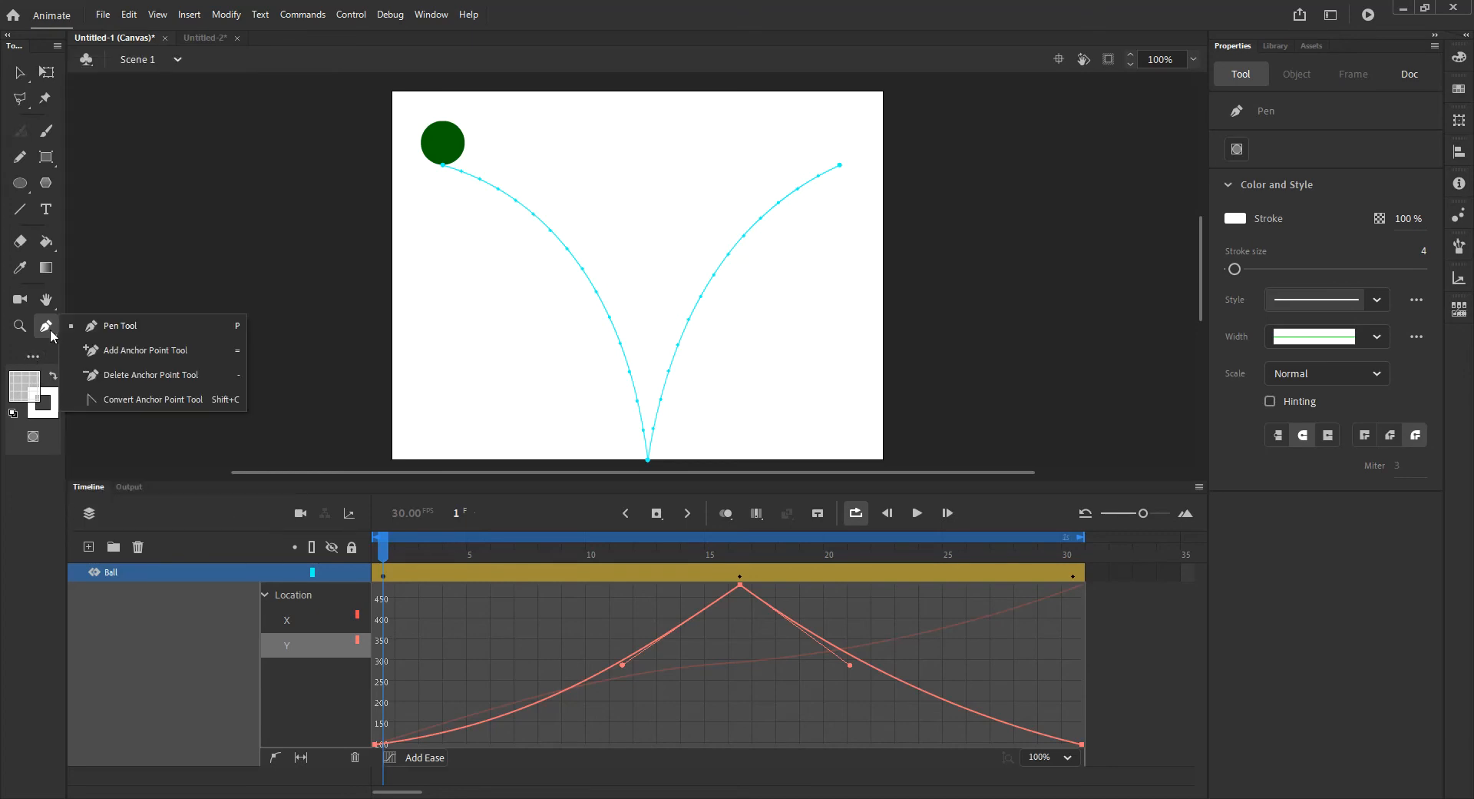
click(104, 400)
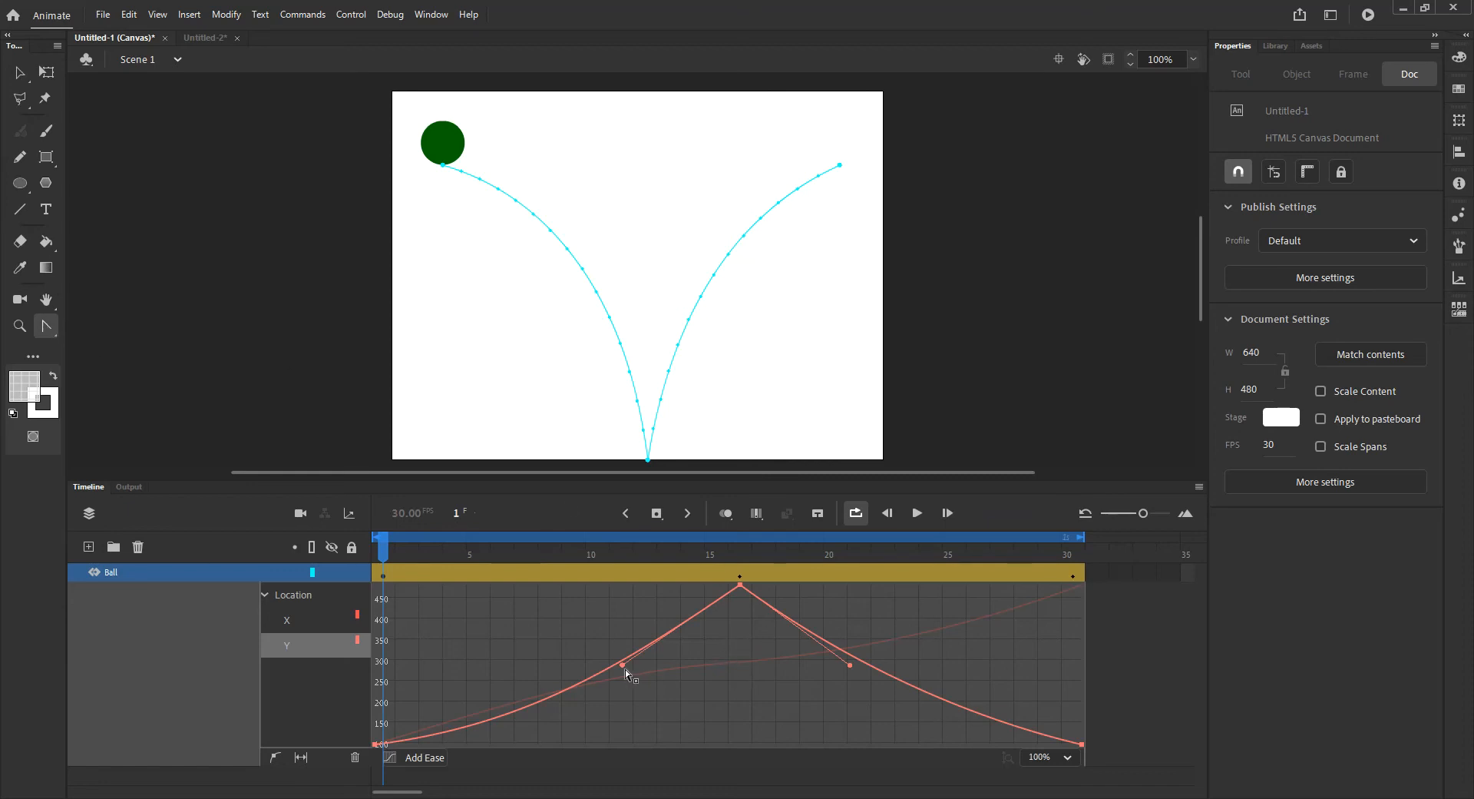
Shorten the incoming and outgoing handles of the Y curve's frame 16 anchor independently of each other
mouse_move(624, 665)
mouse_down()
mouse_move(658, 671)
mouse_move(642, 661)
mouse_up()
click(740, 587)
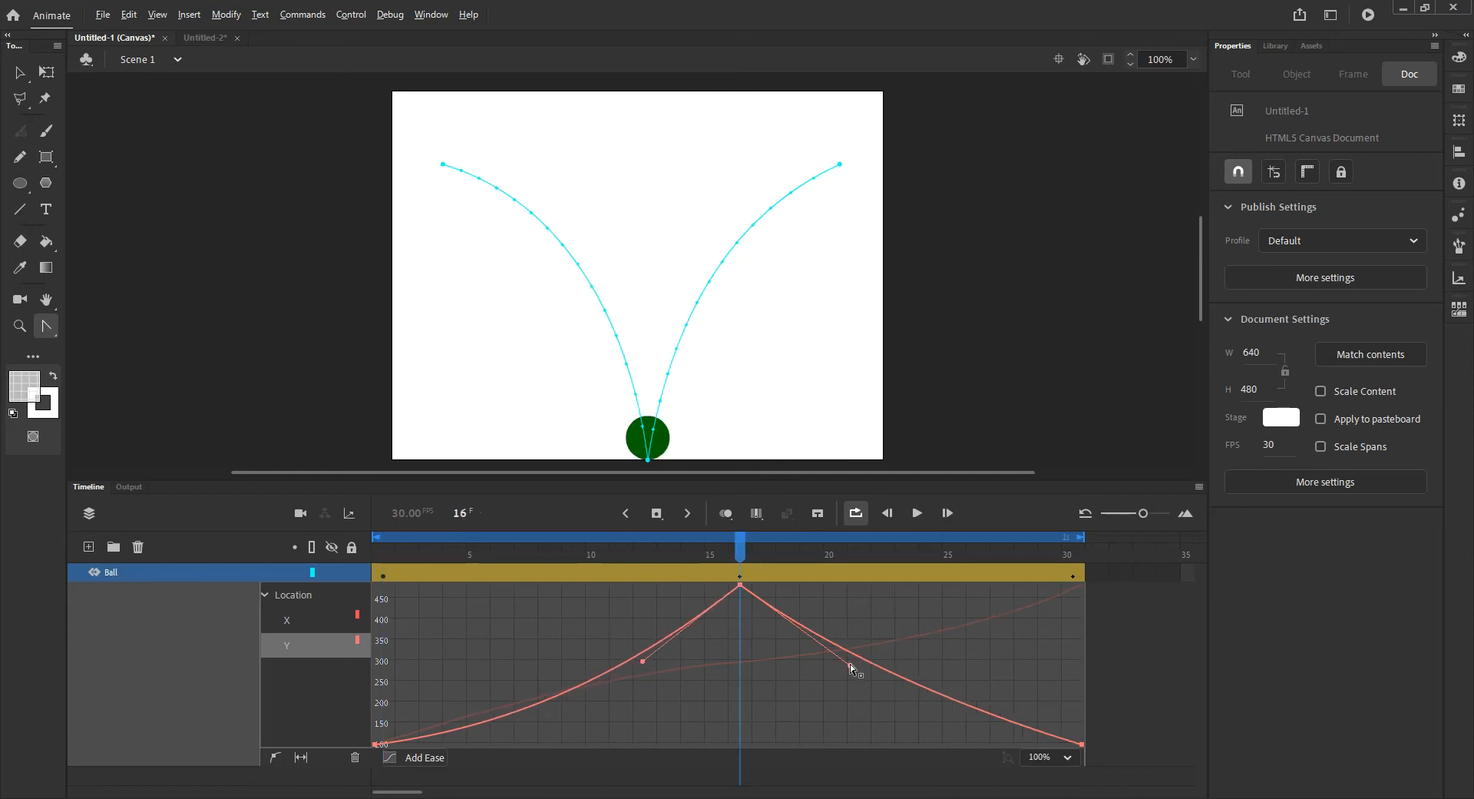
drag(850, 666, 821, 660)
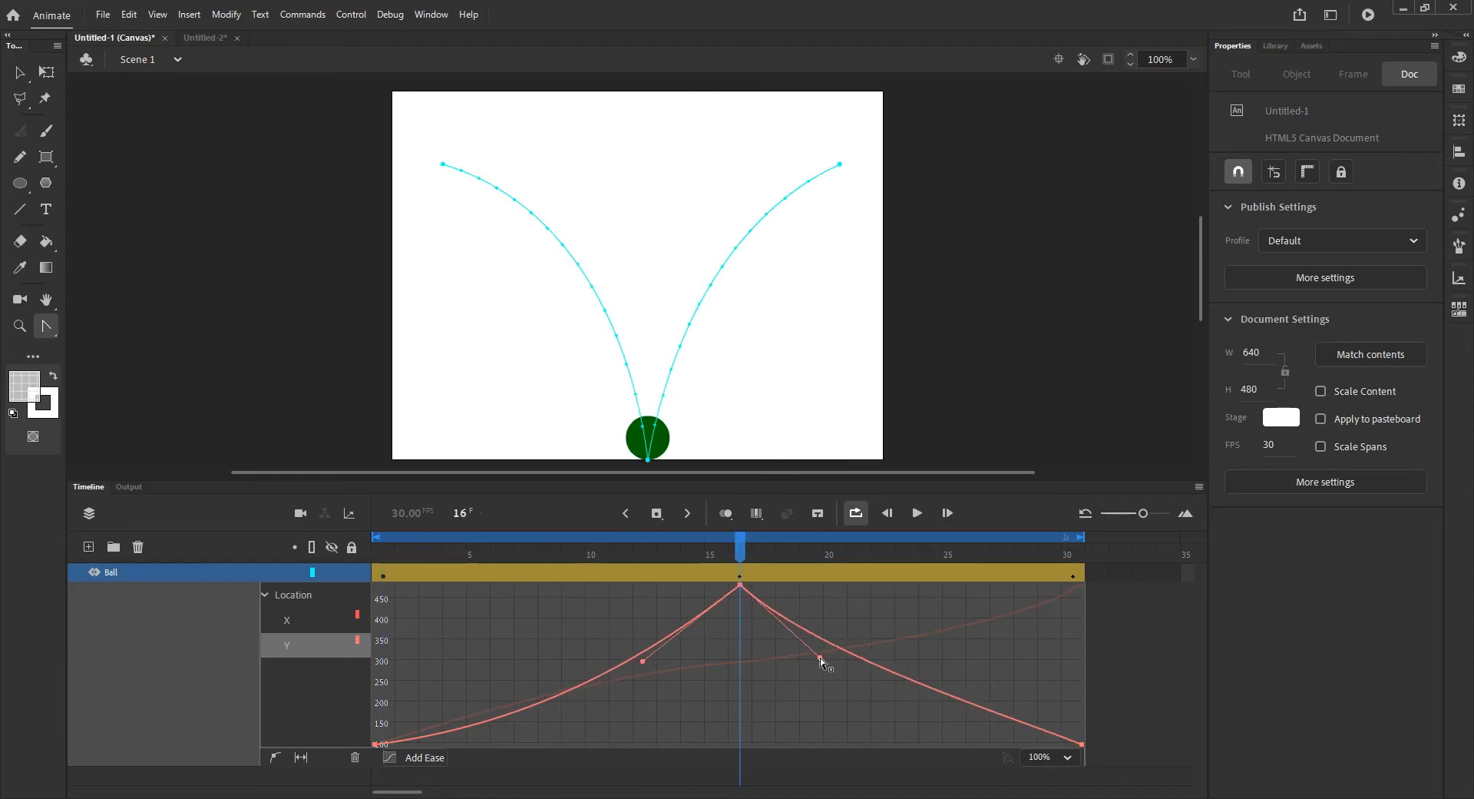
Extend the handle of the Y curve's end anchor back to about frame 22 and preview the motion, turning looping off
click(1082, 744)
drag(1020, 719, 880, 721)
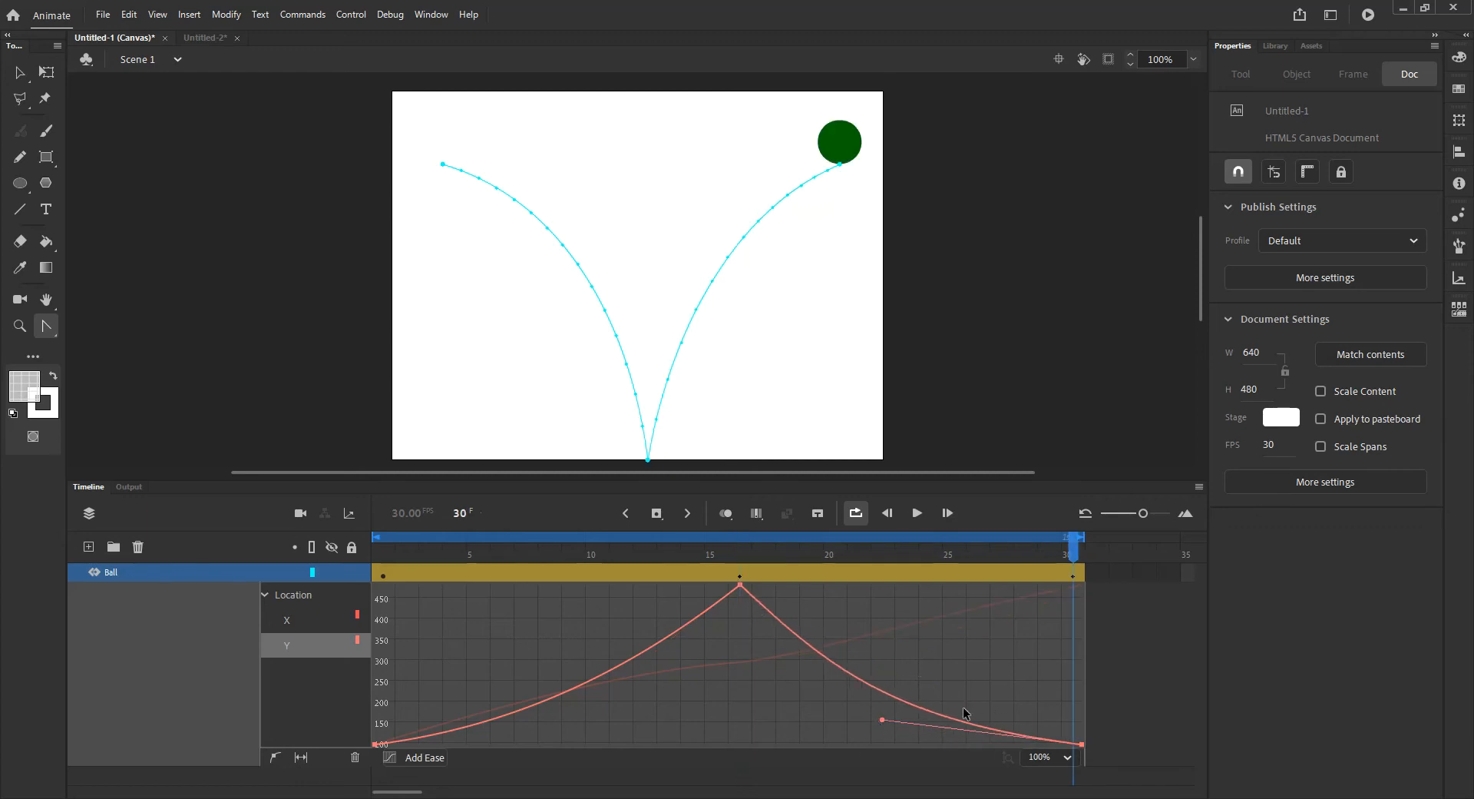
click(918, 515)
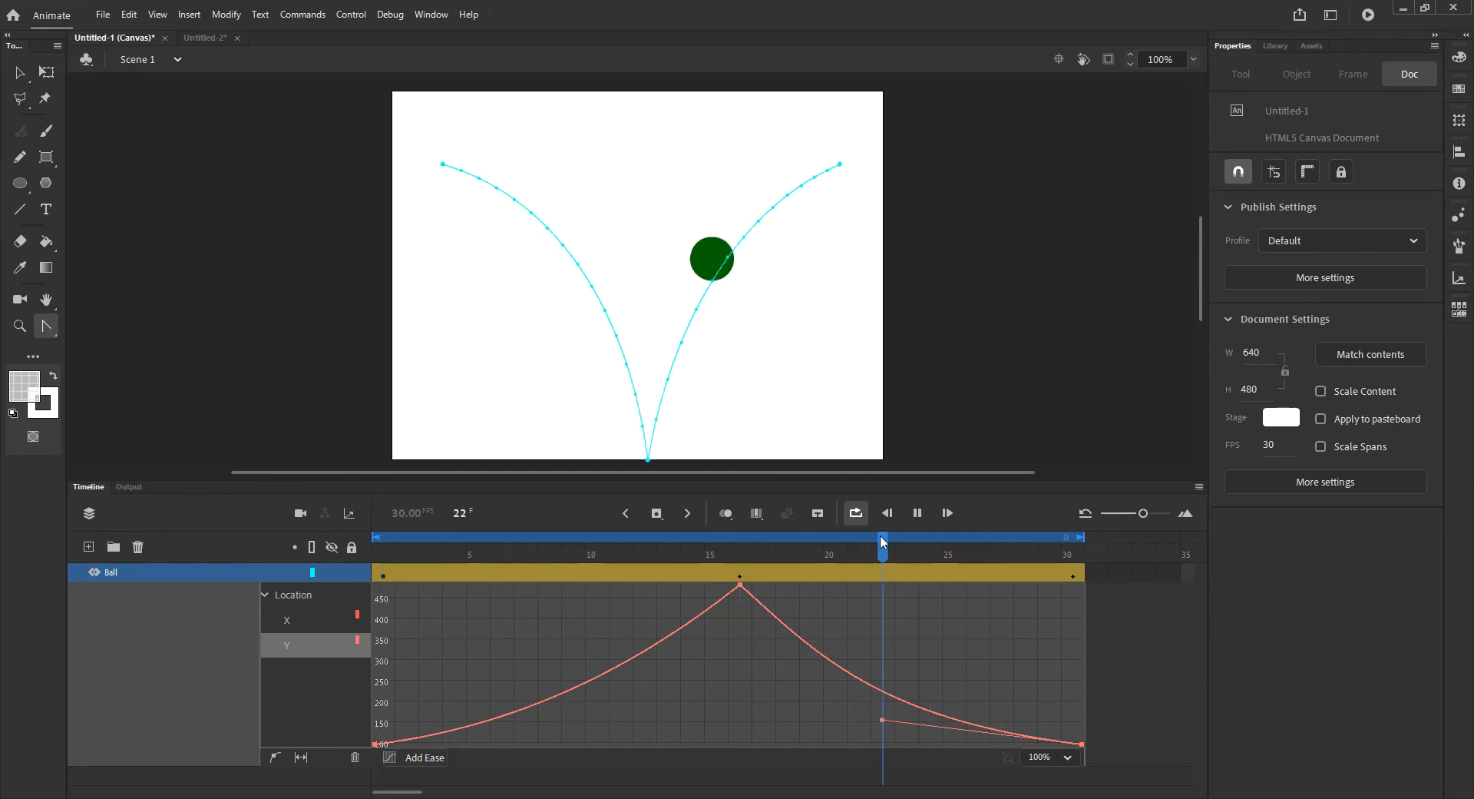
click(857, 514)
Steepen the Y curve on both sides of frame 16 by pulling the anchor's two handles inward and downward
click(739, 585)
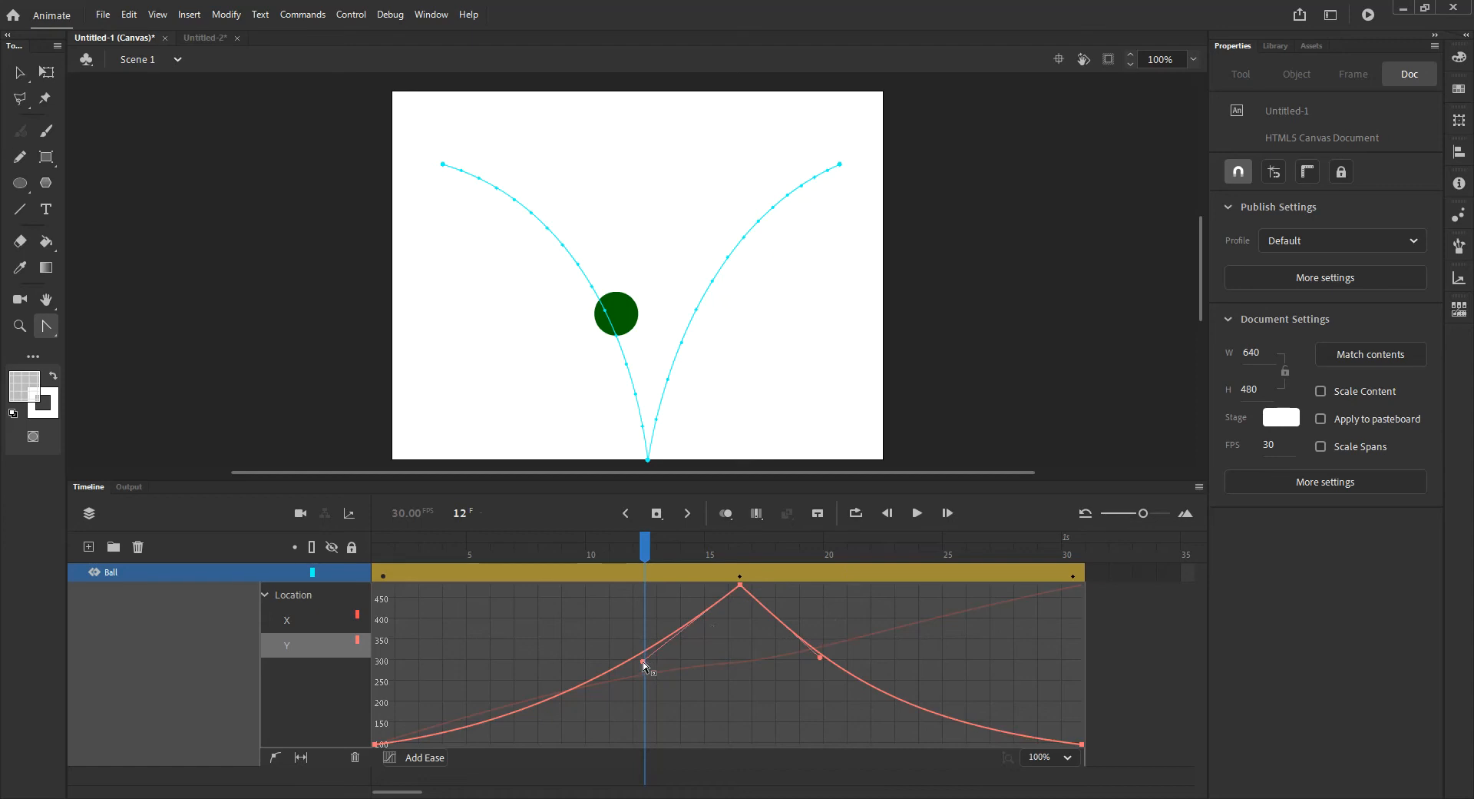
drag(642, 660, 662, 696)
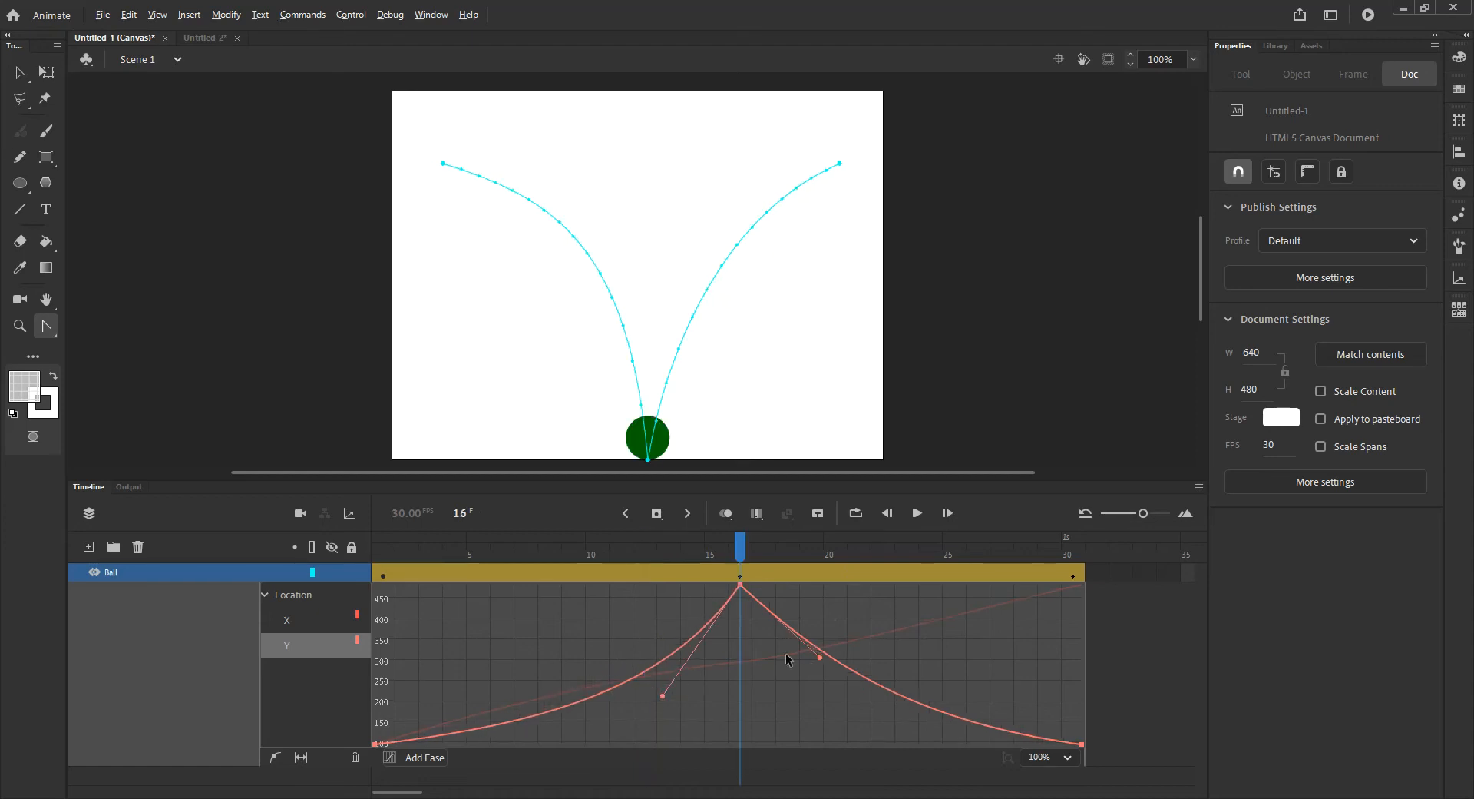
drag(820, 657, 808, 695)
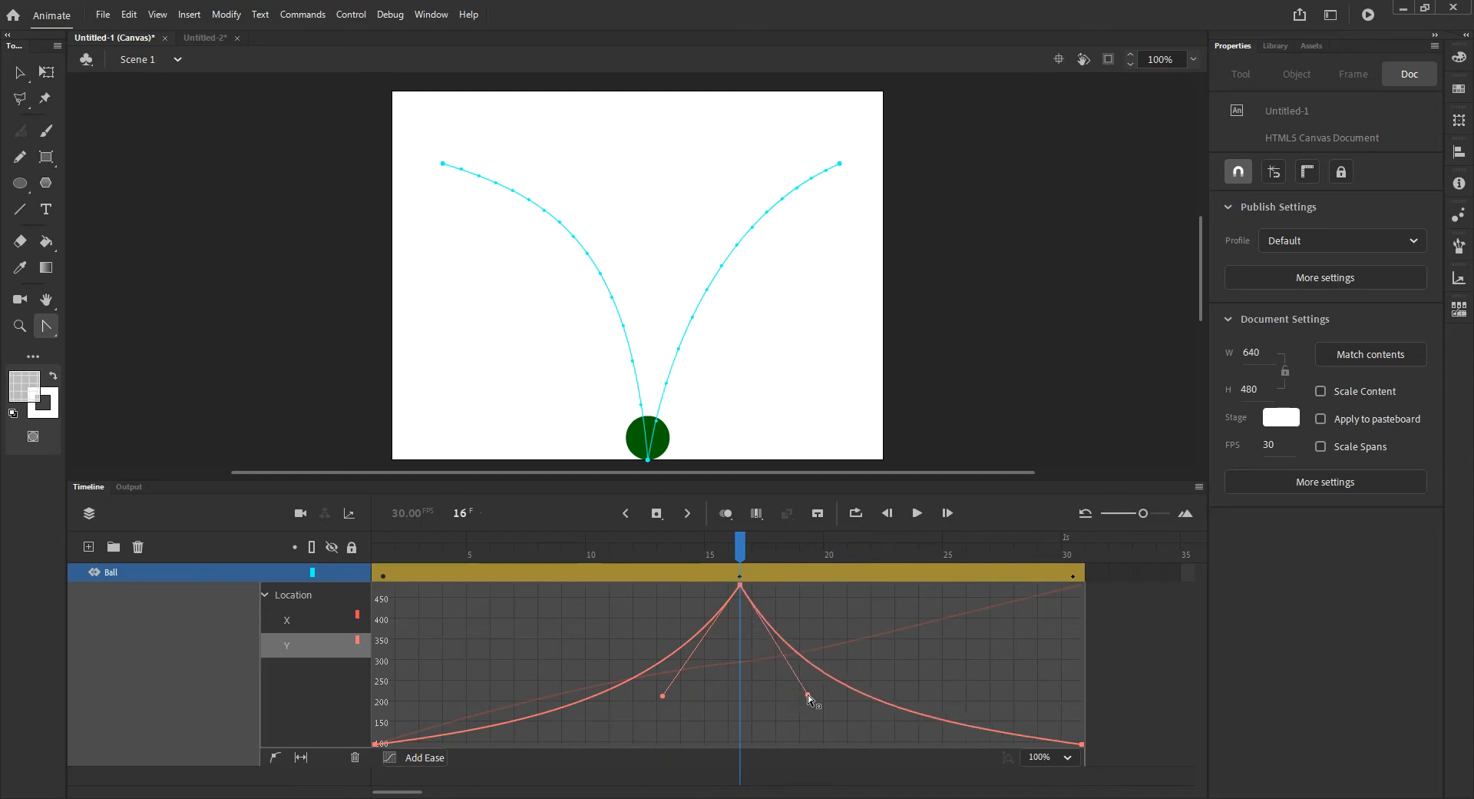
drag(662, 696, 673, 704)
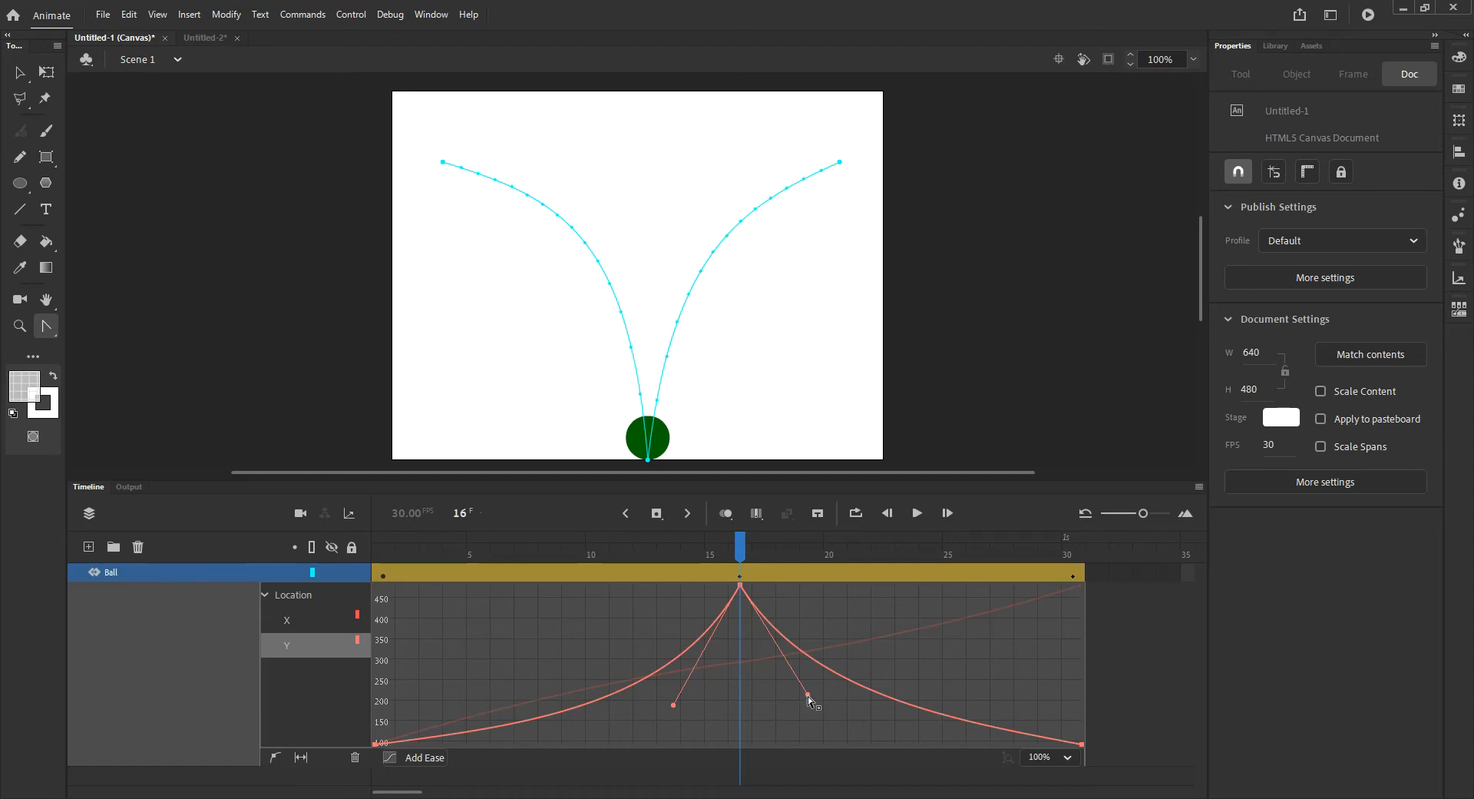
drag(808, 694, 805, 698)
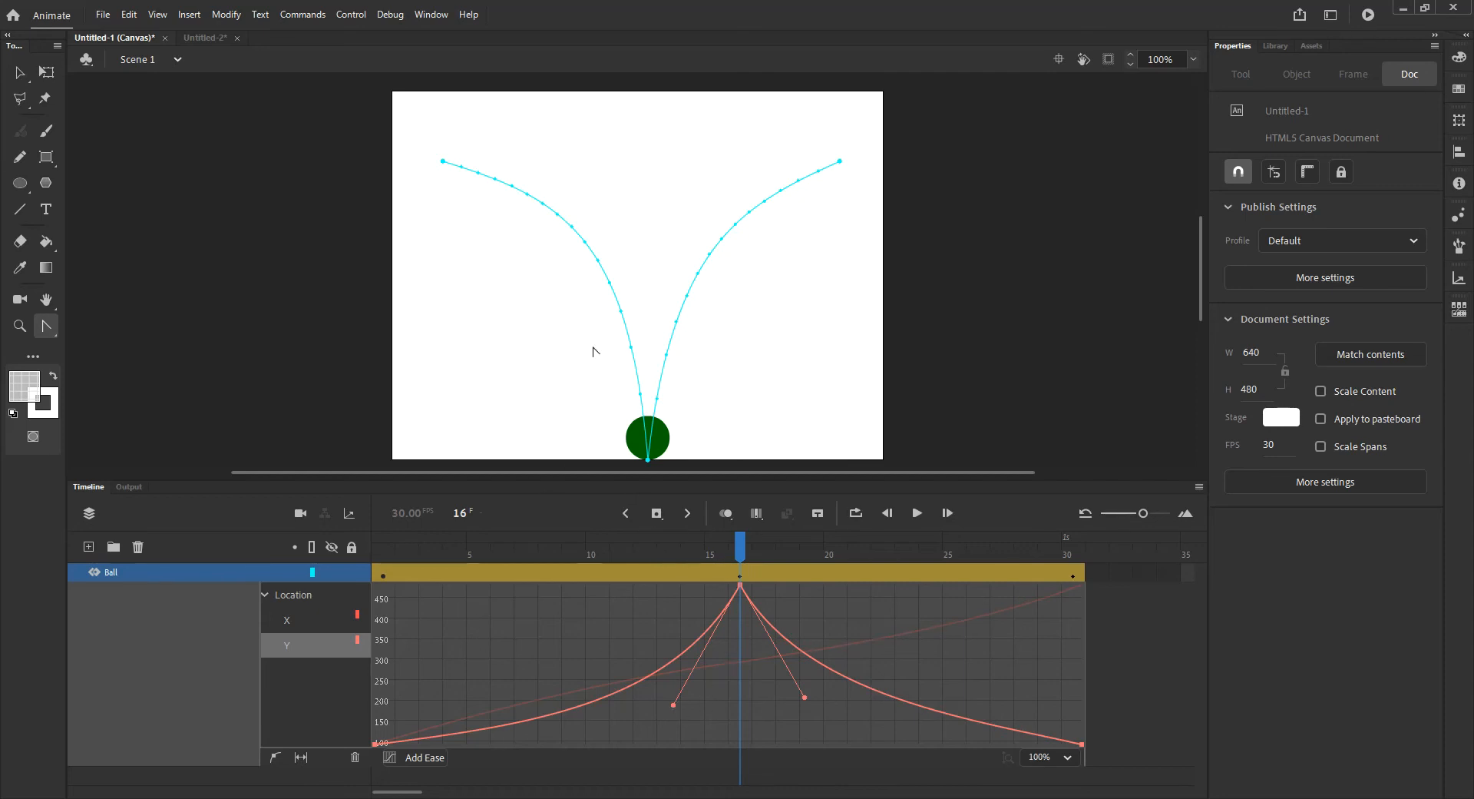
Turn looping playback back on and preview the ball's bounce
click(917, 513)
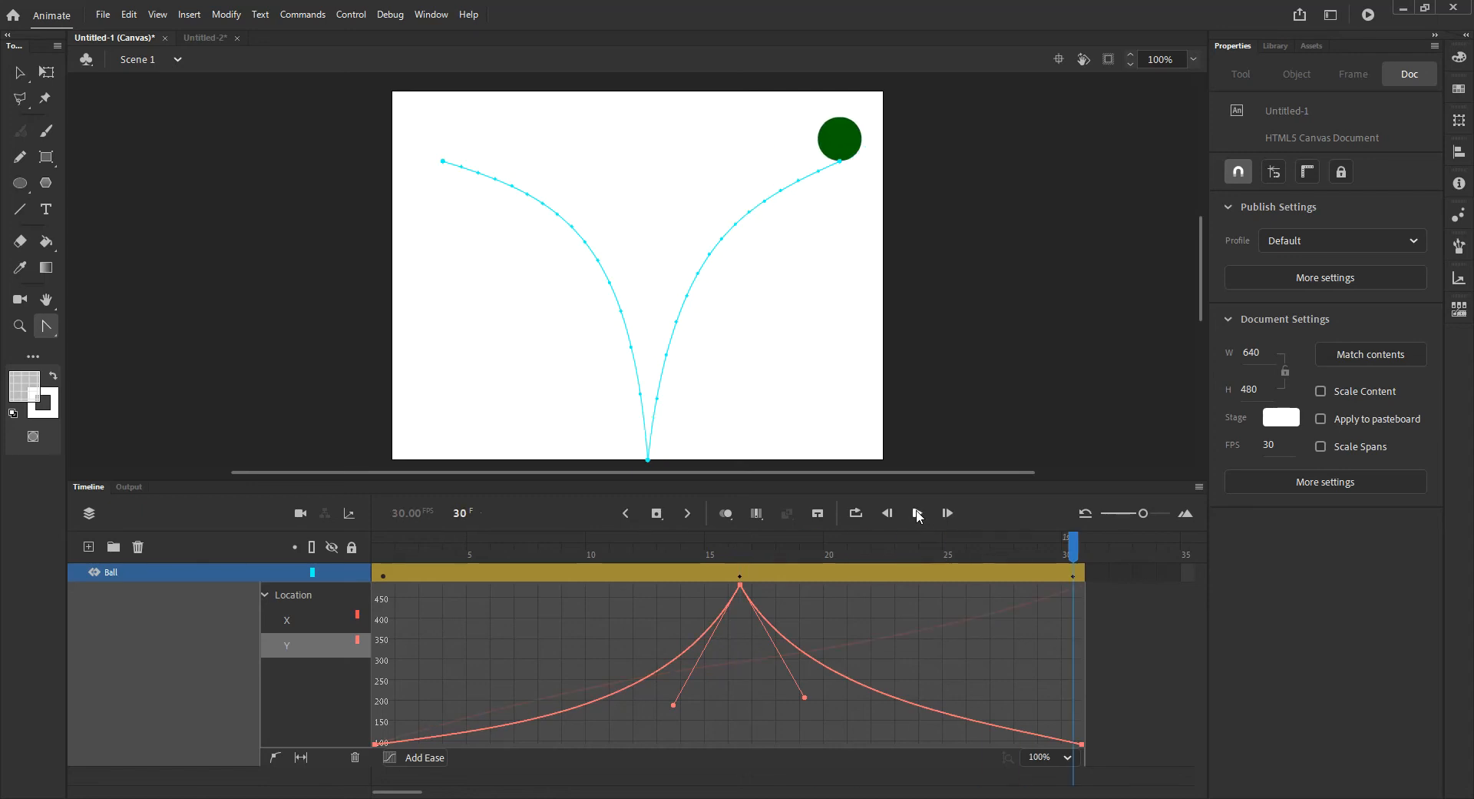
click(856, 513)
click(917, 513)
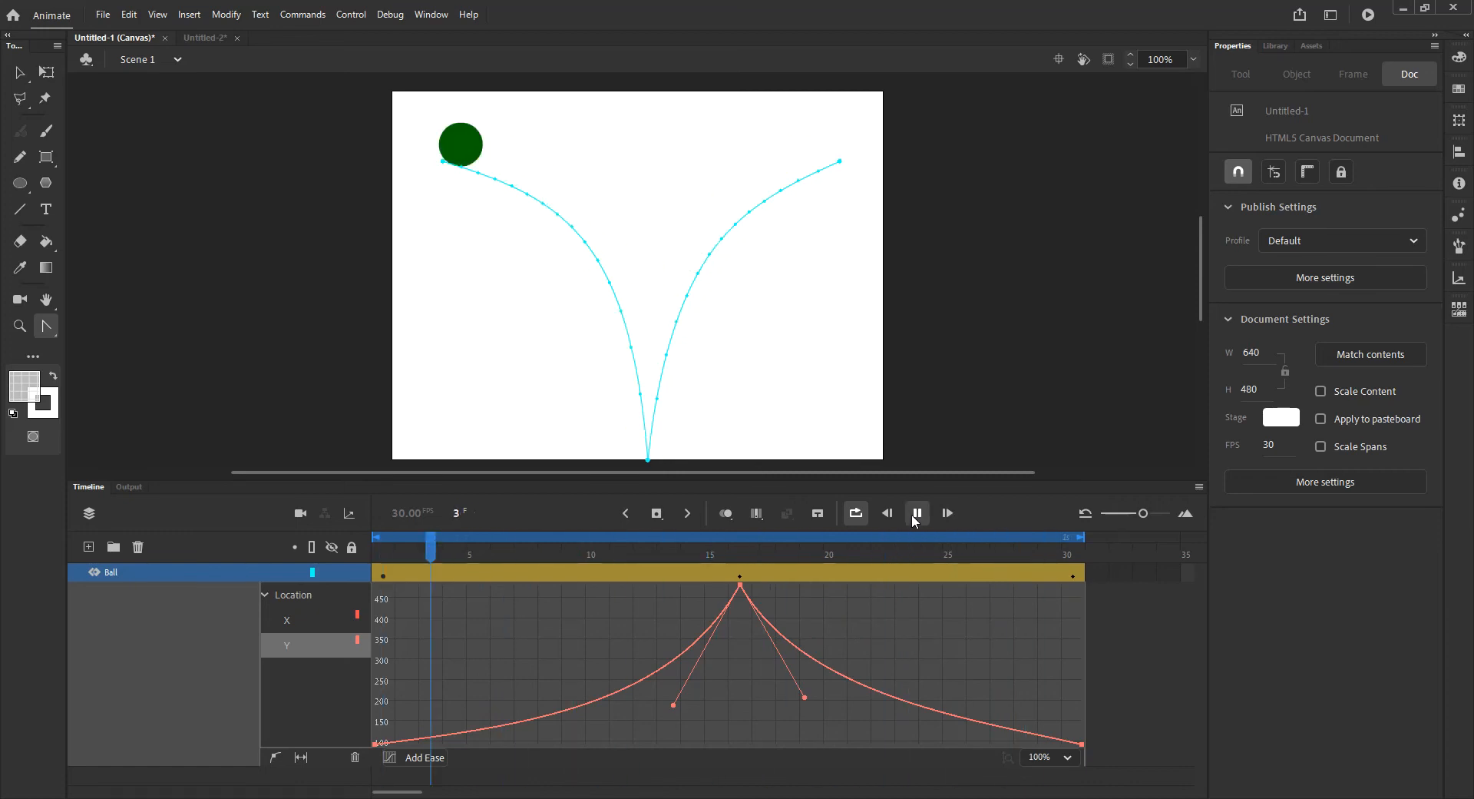
click(913, 515)
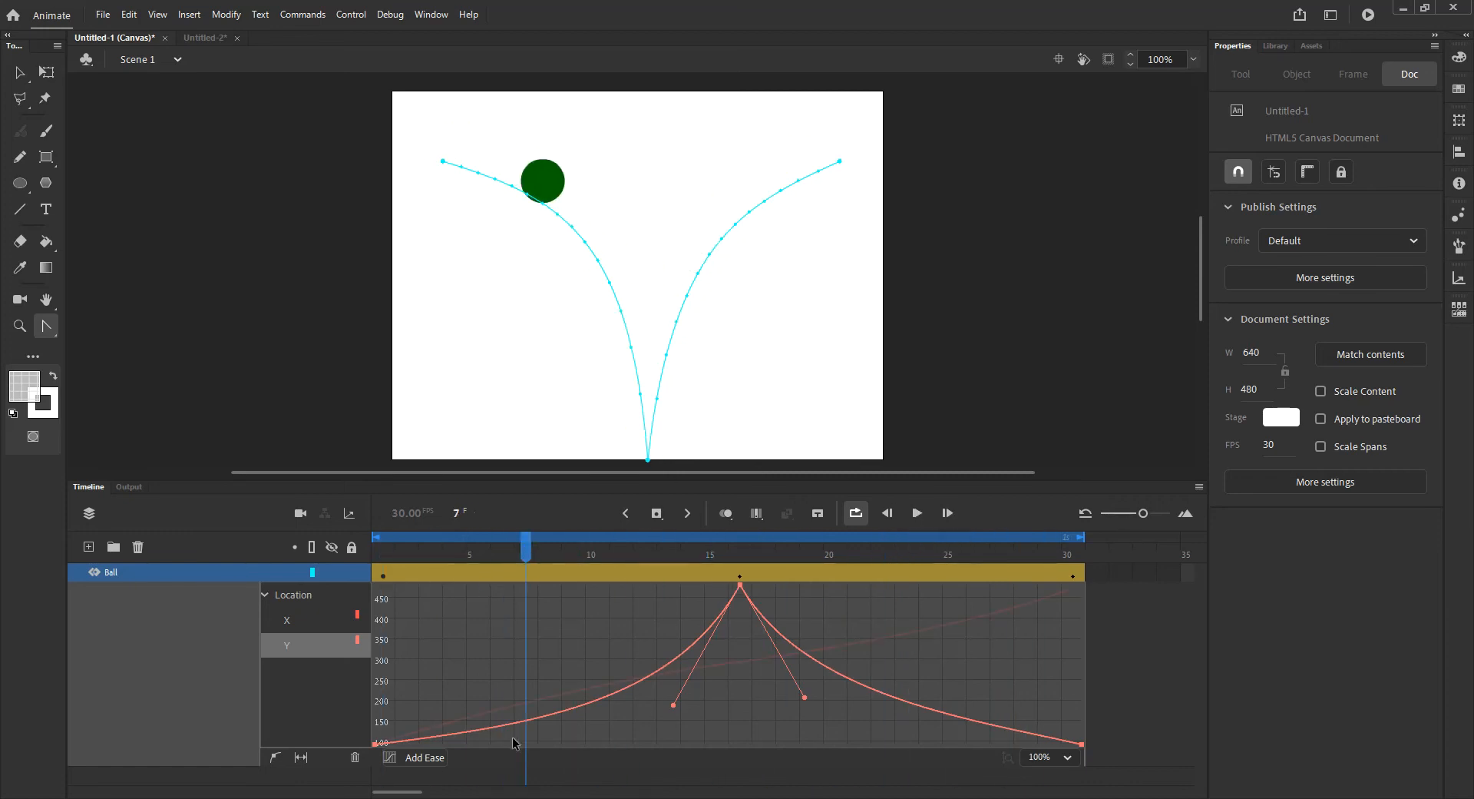
Lower the handles of the Y curve's starting and ending anchors to flatten both ends of the curve
click(375, 744)
drag(527, 724, 520, 731)
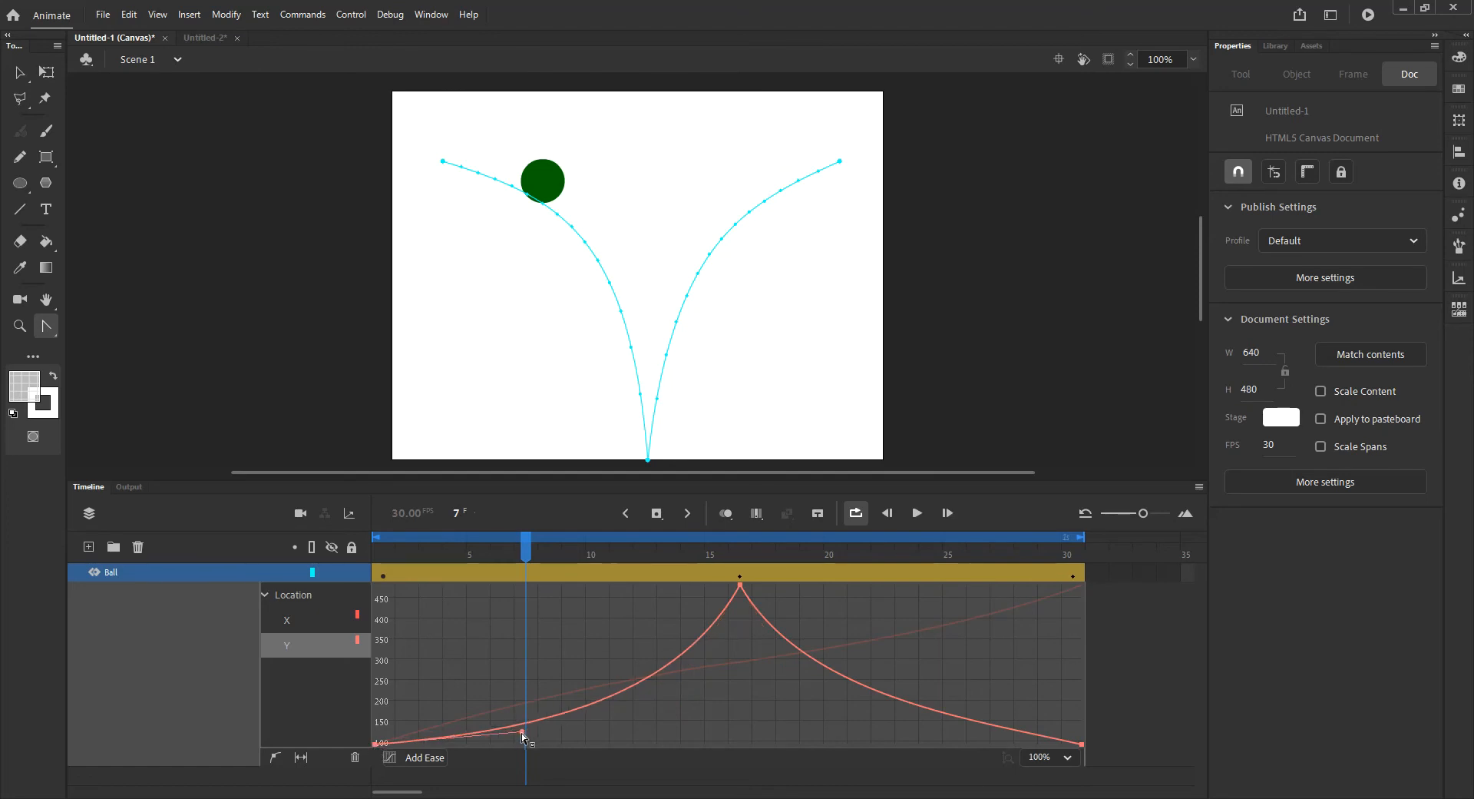
click(1081, 743)
drag(978, 720, 969, 731)
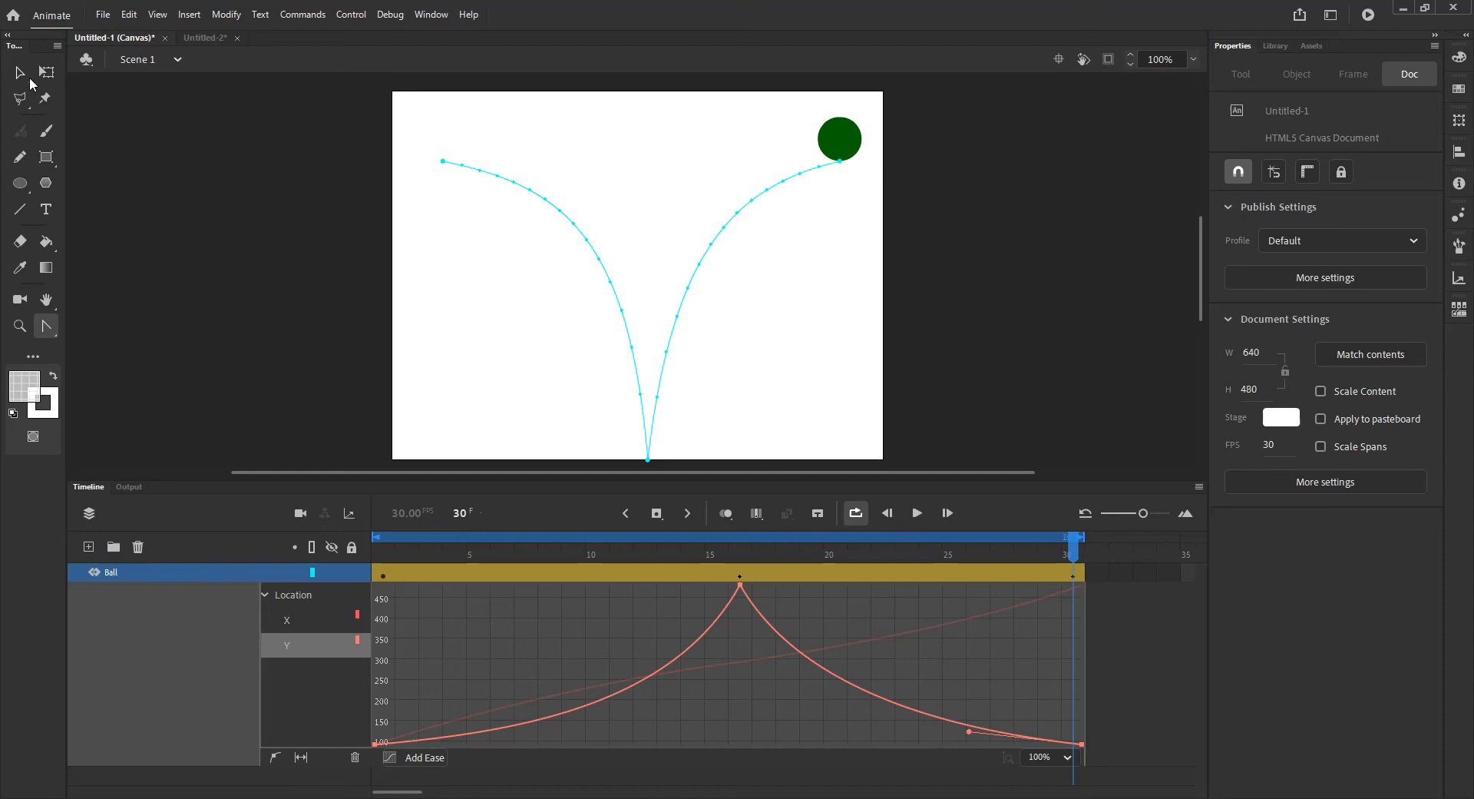
Reshape both arcs of the motion path with the Selection tool, shortening the upper handles and spreading the impact point's handles apart
drag(20, 75, 110, 100)
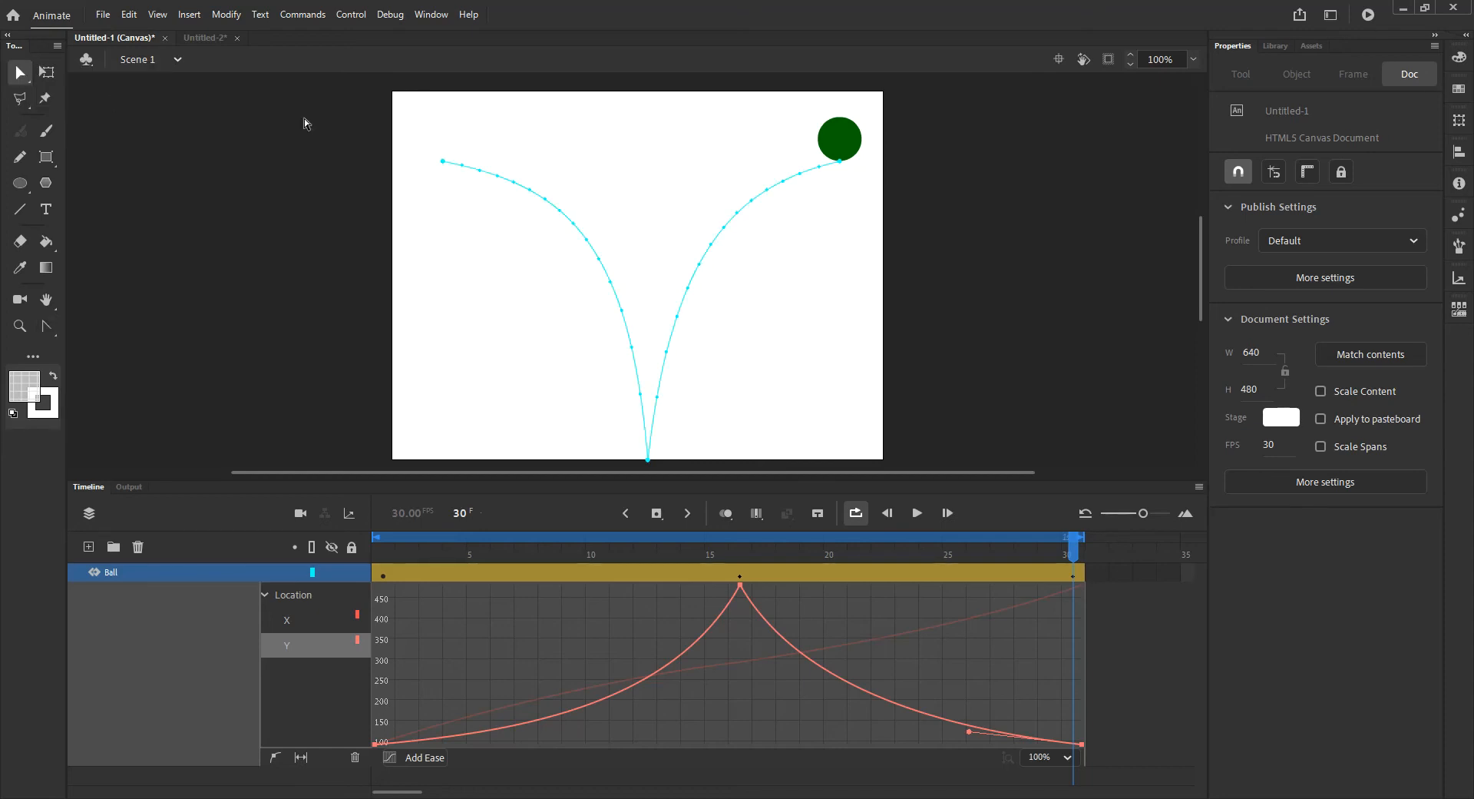
click(444, 163)
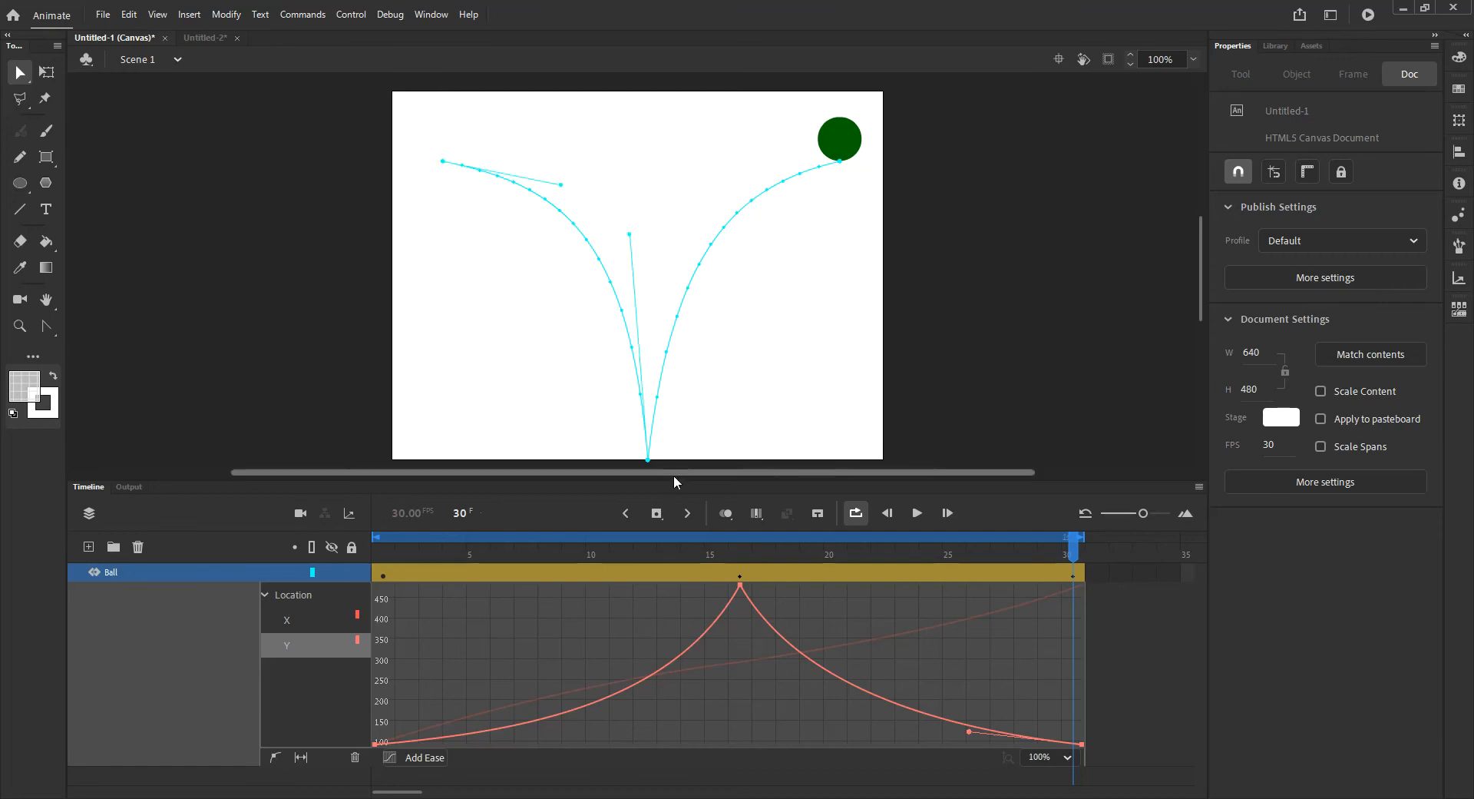
drag(563, 186, 535, 176)
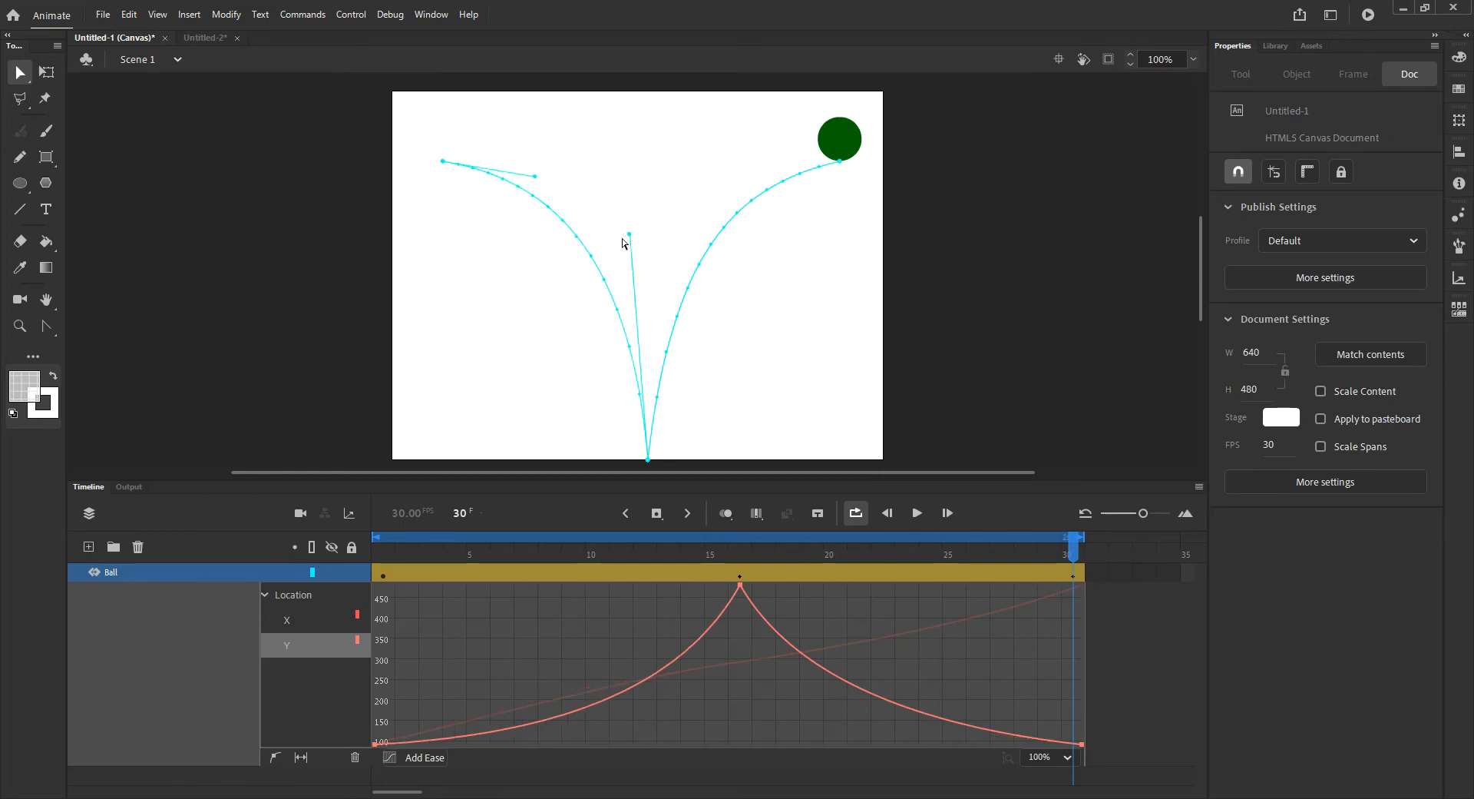
drag(629, 236, 604, 233)
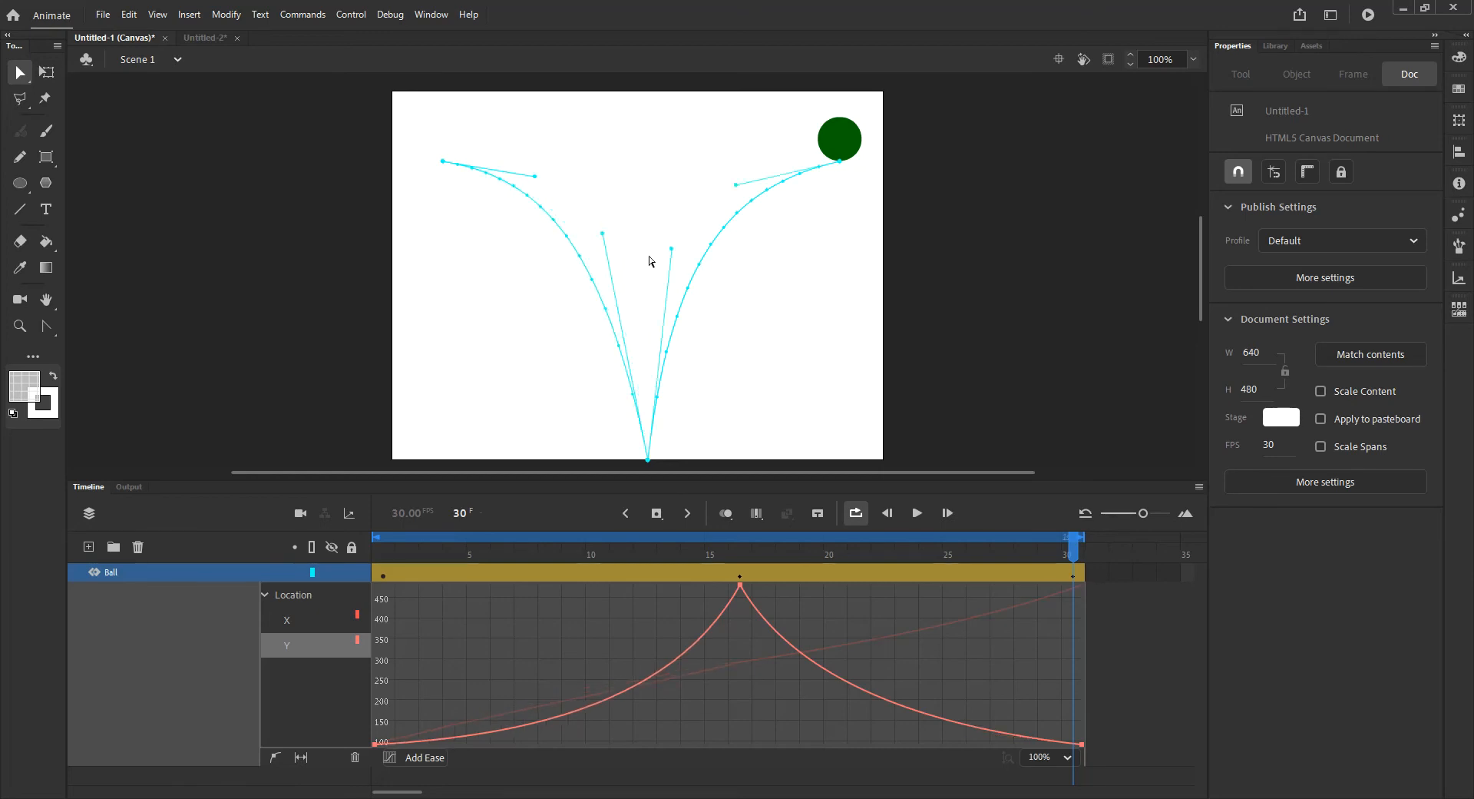
drag(737, 188, 750, 189)
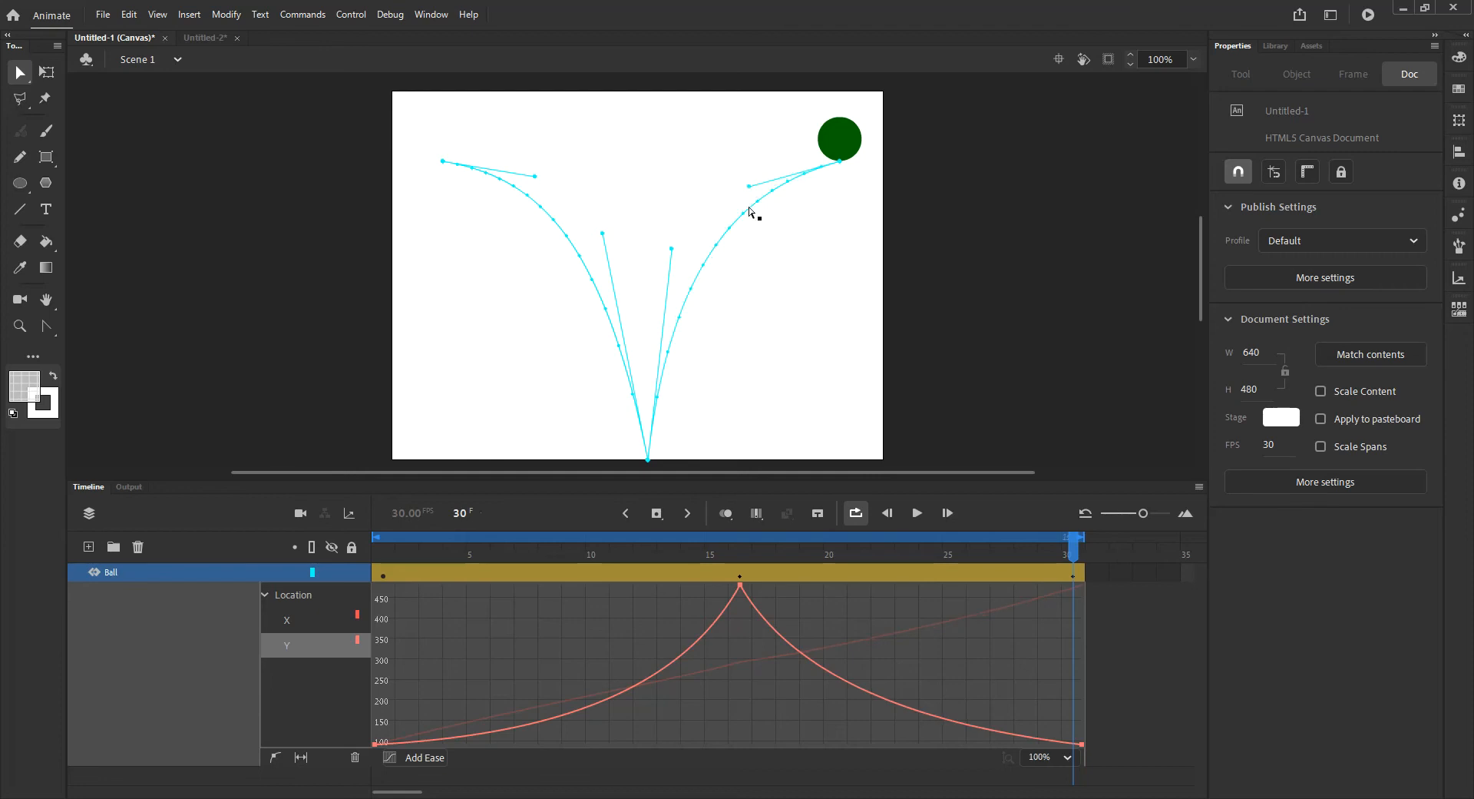
drag(672, 251, 692, 236)
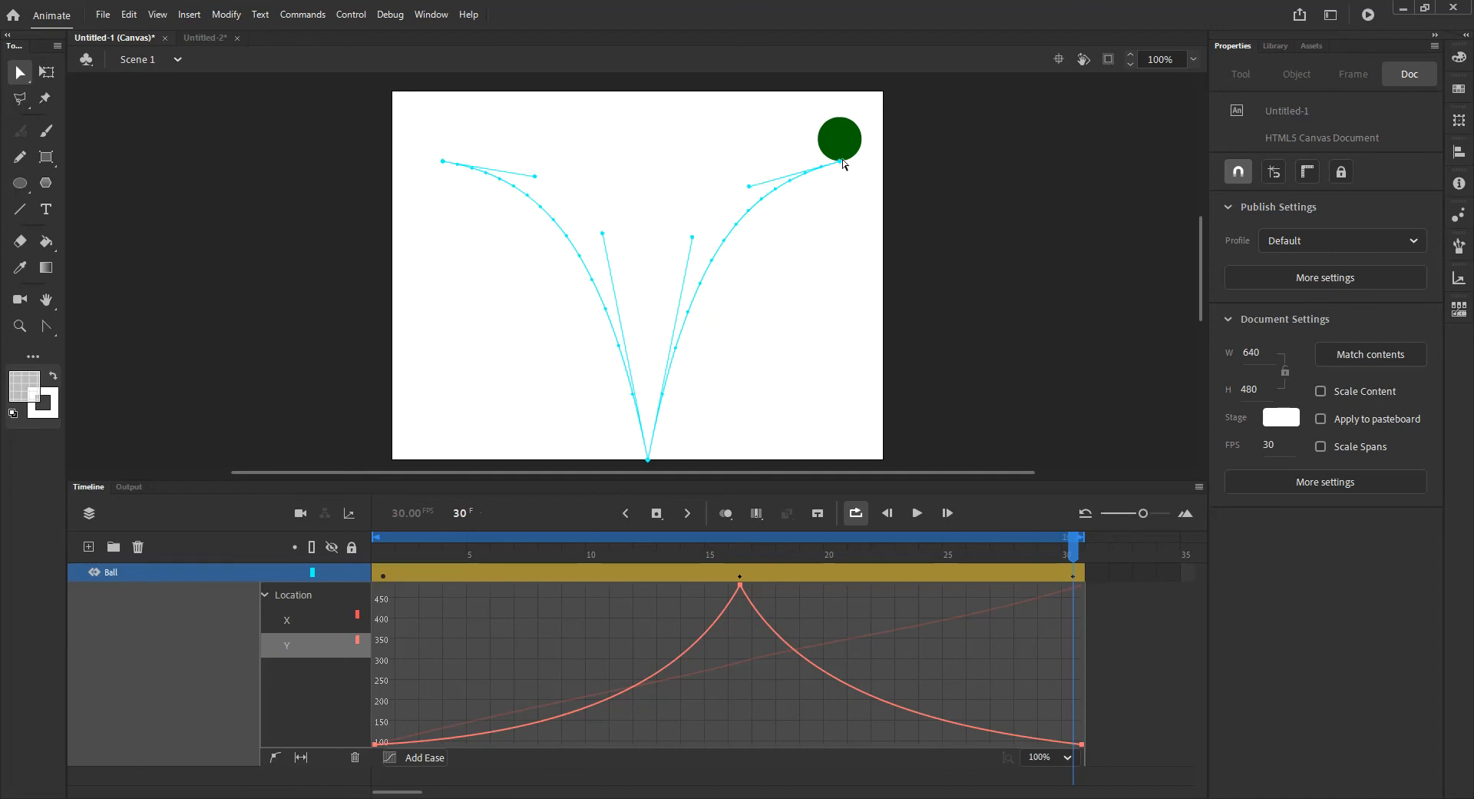
Move the motion path's end point out toward the stage's right edge and fine-tune the handles of both arcs
drag(849, 168, 859, 167)
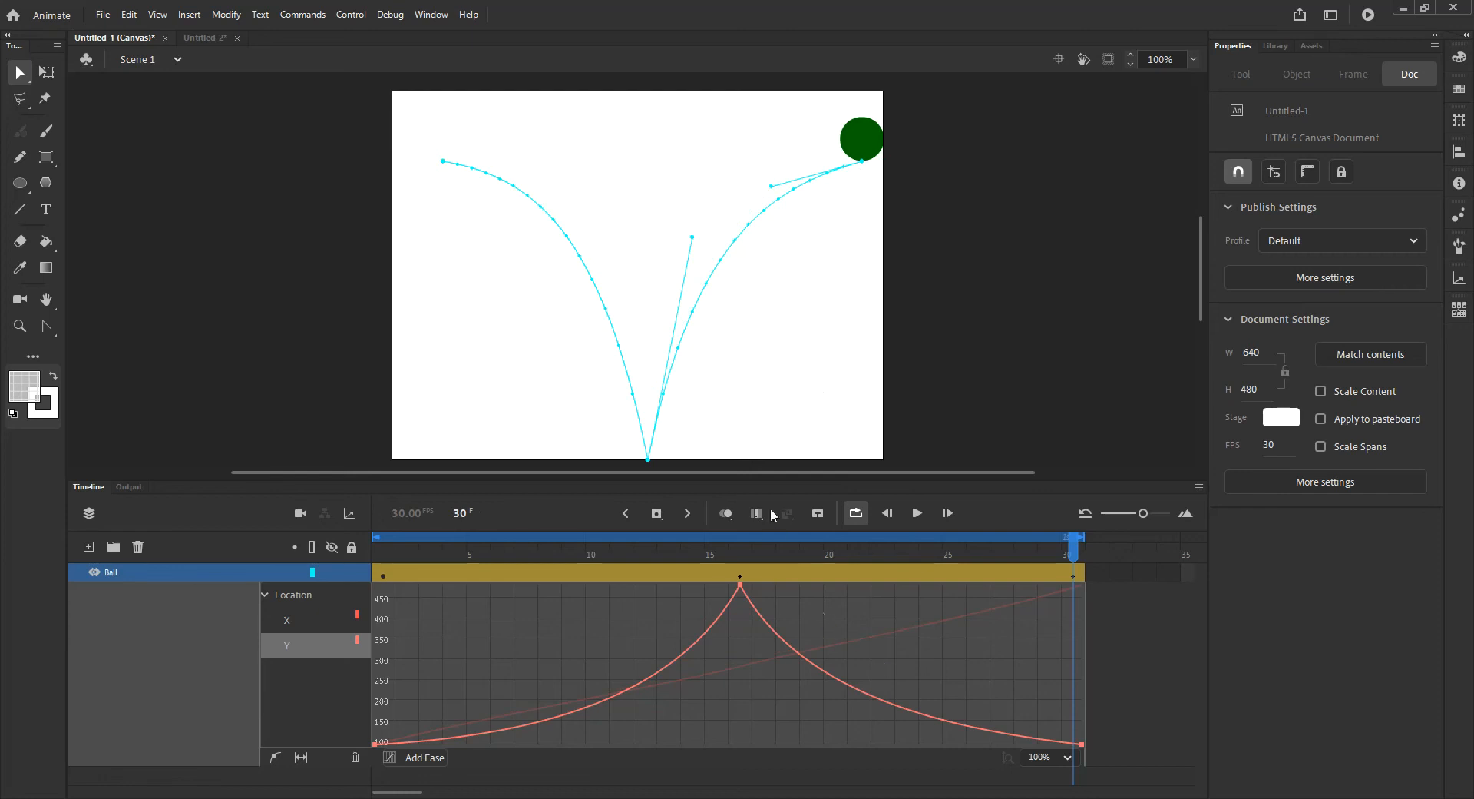
drag(771, 188, 777, 182)
drag(692, 237, 686, 239)
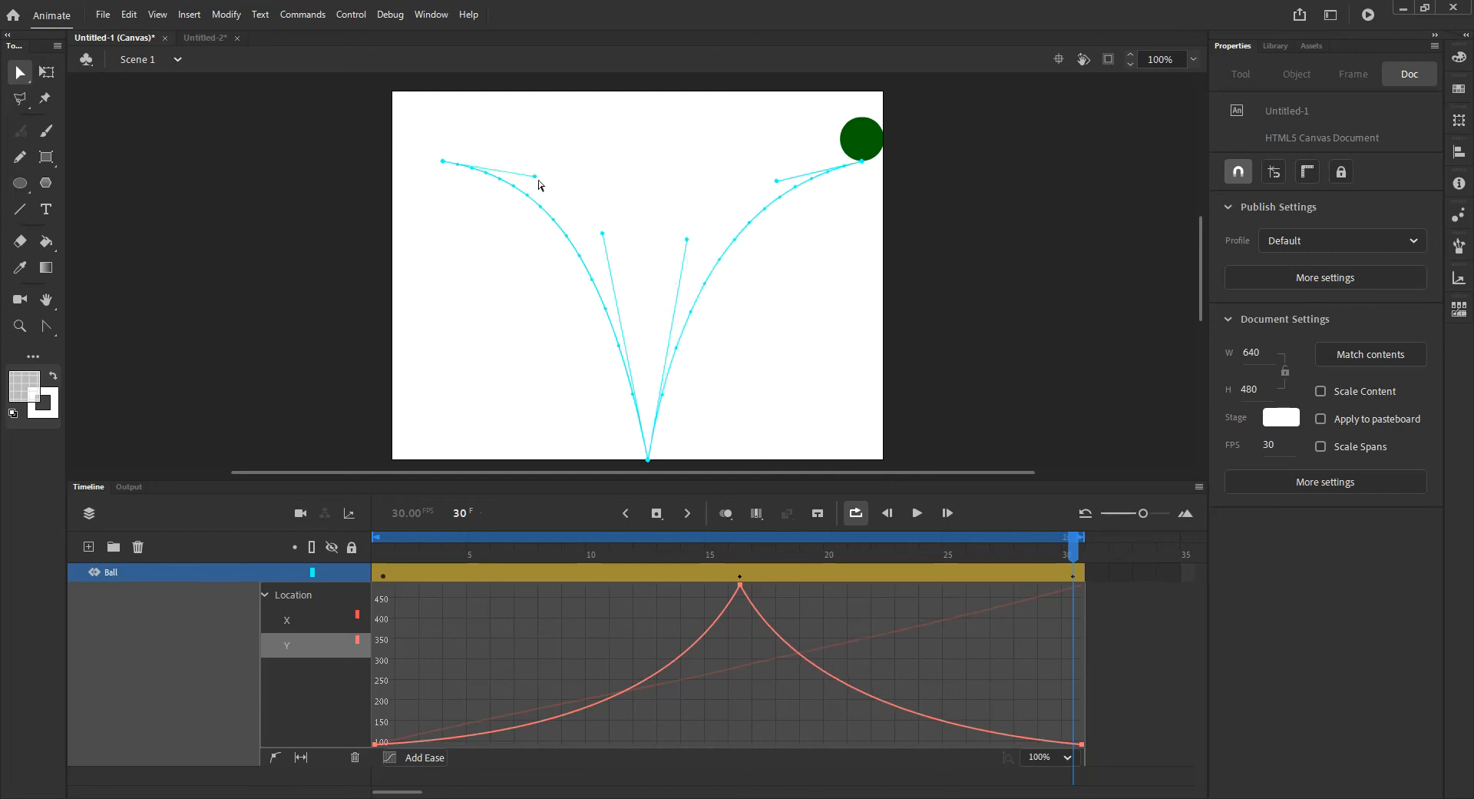
drag(534, 178, 523, 183)
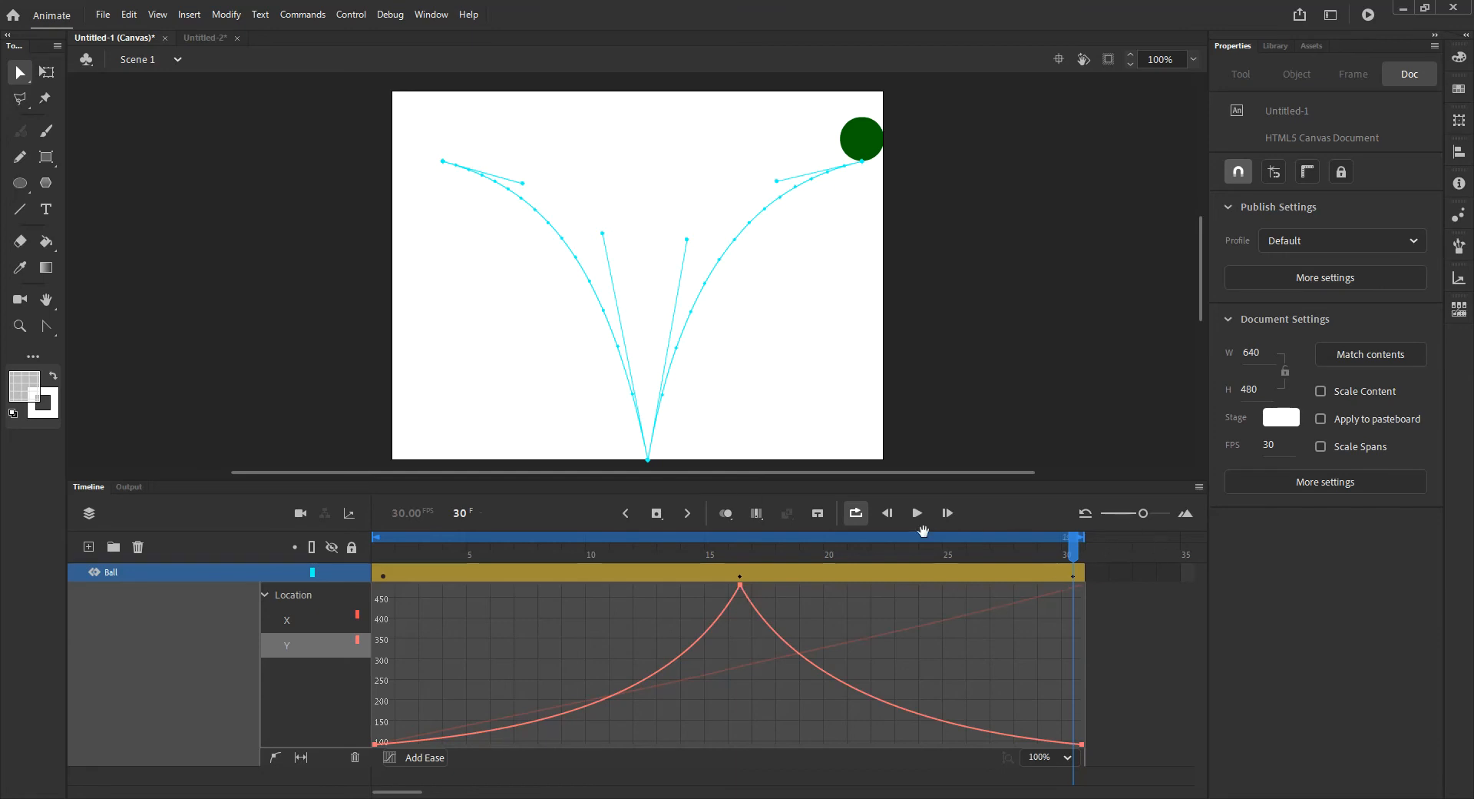
Preview the adjusted bounce in a loop, stop playback and go to frame 16
click(917, 514)
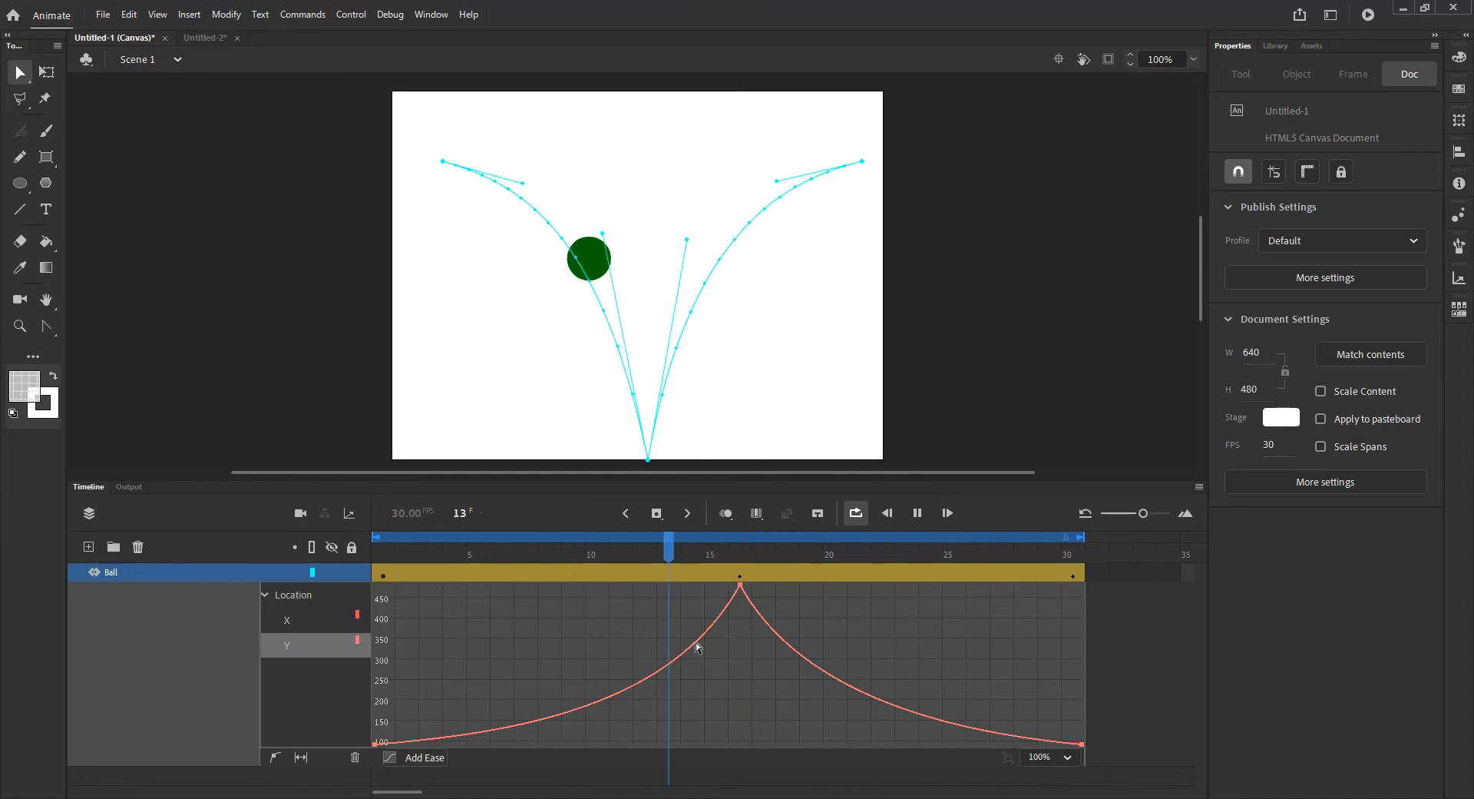
click(917, 513)
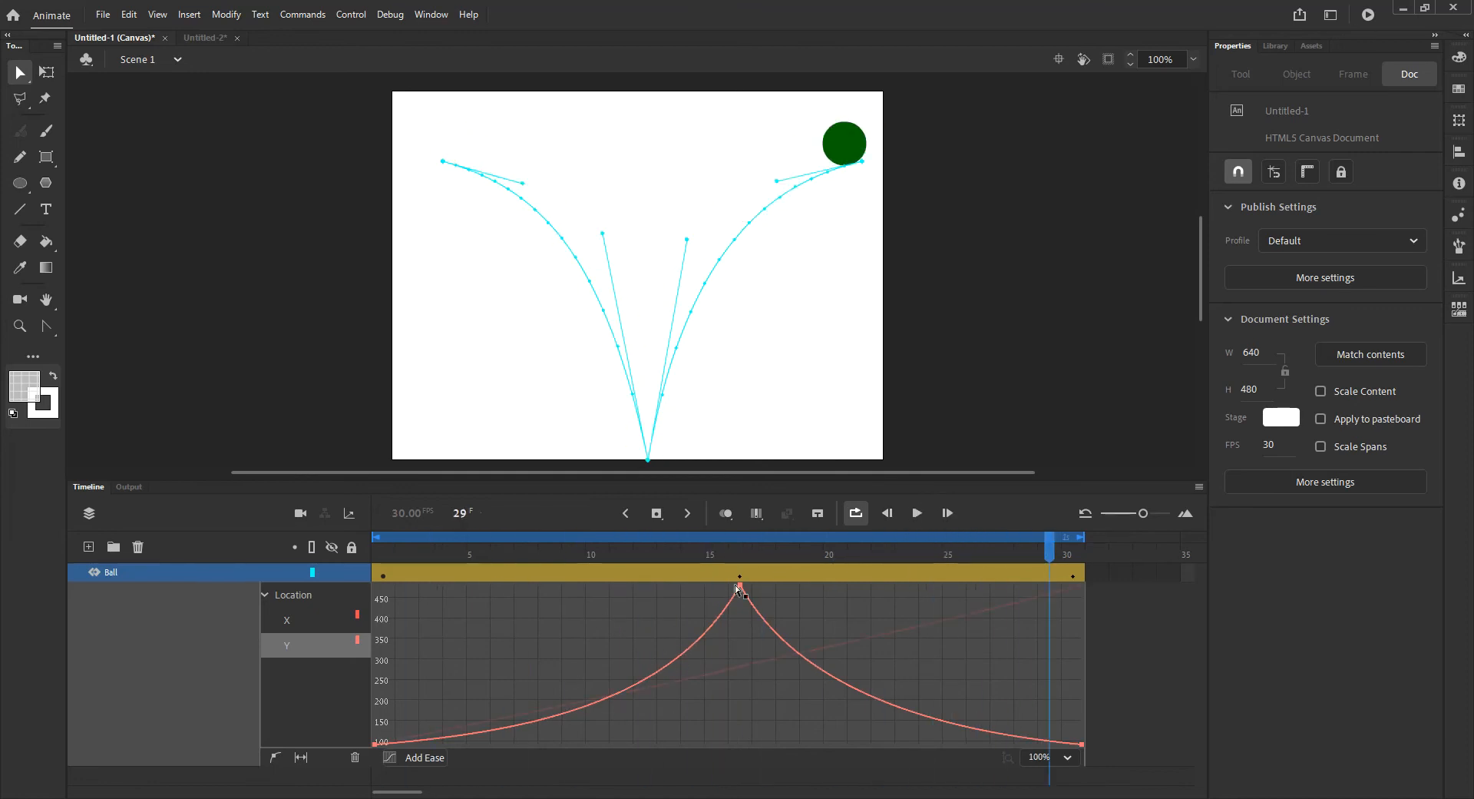
mouse_move(732, 552)
mouse_down()
mouse_move(701, 553)
mouse_move(772, 554)
mouse_move(717, 558)
mouse_move(762, 559)
mouse_move(730, 564)
mouse_up()
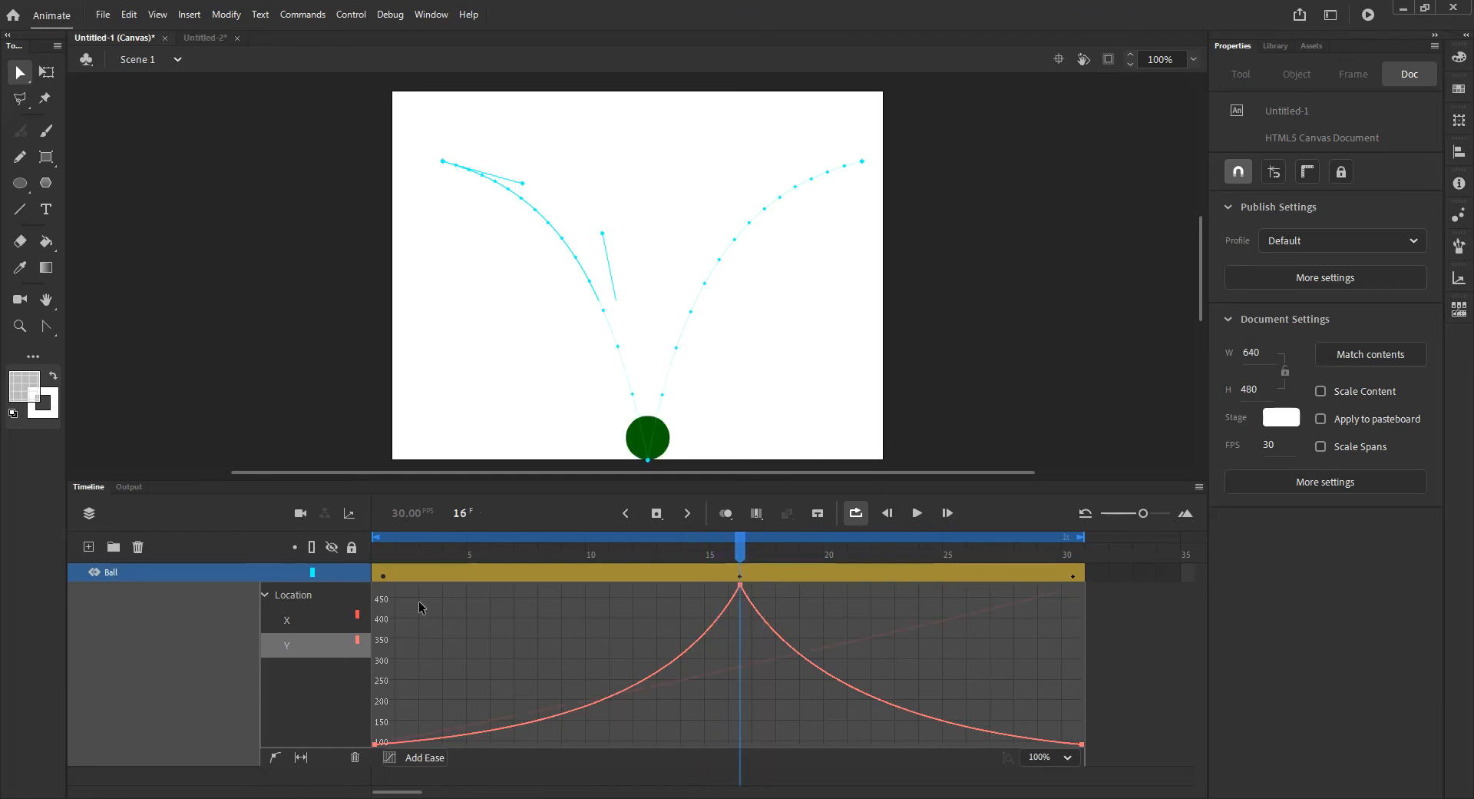
Close the Ball layer's motion graph, widen the timeline's frame scale slightly and go to frame 16
click(547, 572)
double_click(546, 573)
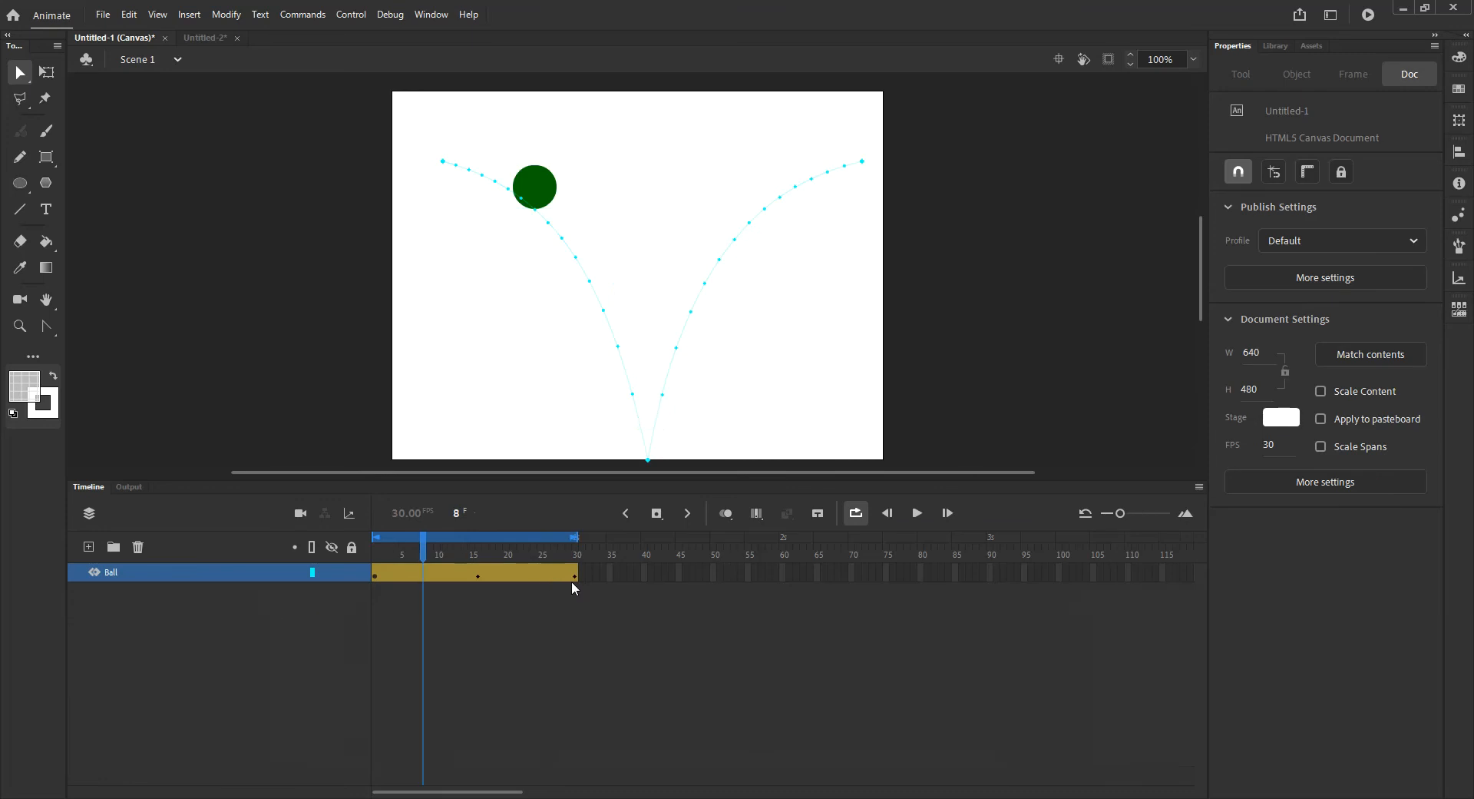
drag(1120, 513, 1131, 513)
drag(548, 542, 563, 552)
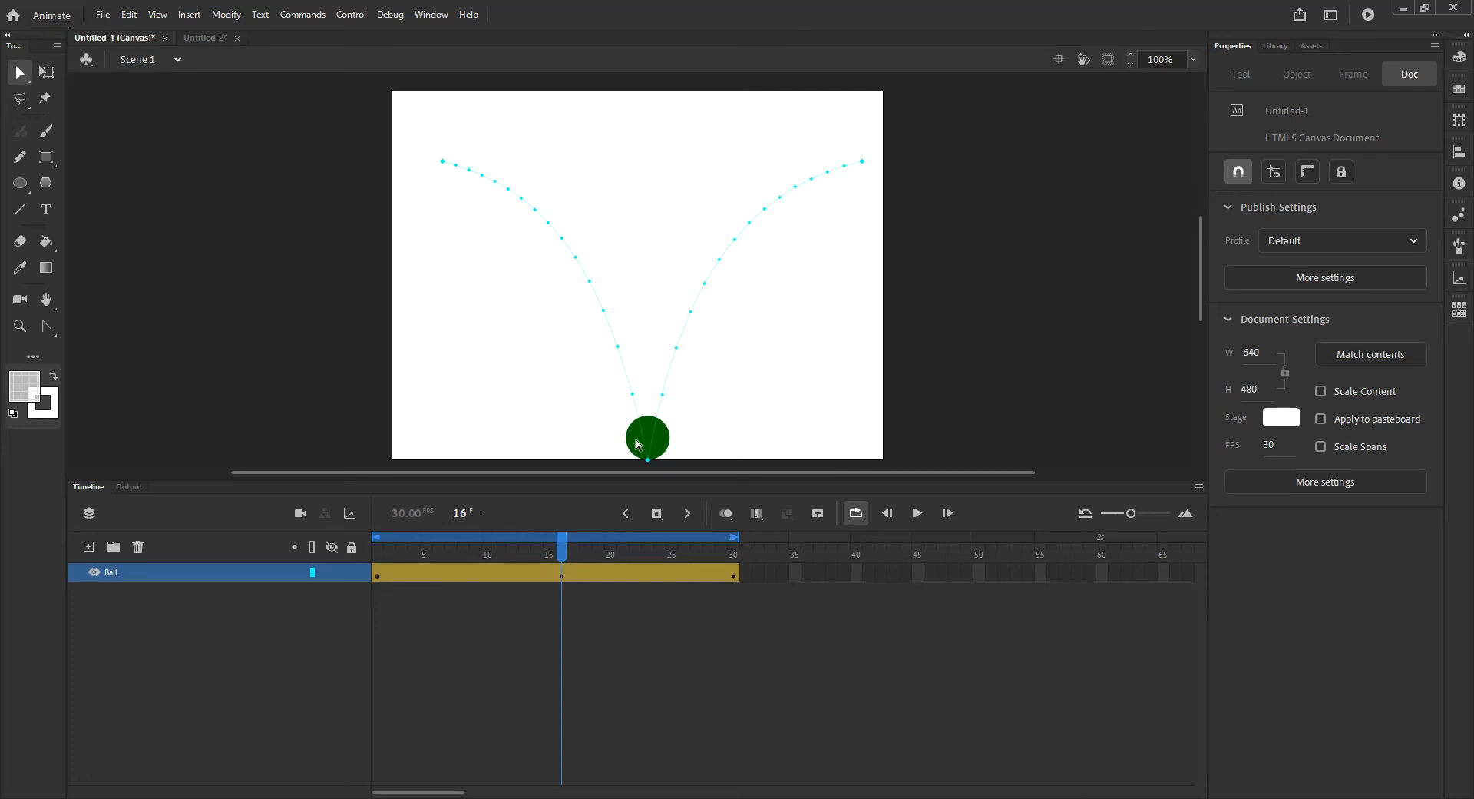
Copy the properties of the impact keyframe at frame 16 of the Ball tween
click(553, 576)
click(576, 576)
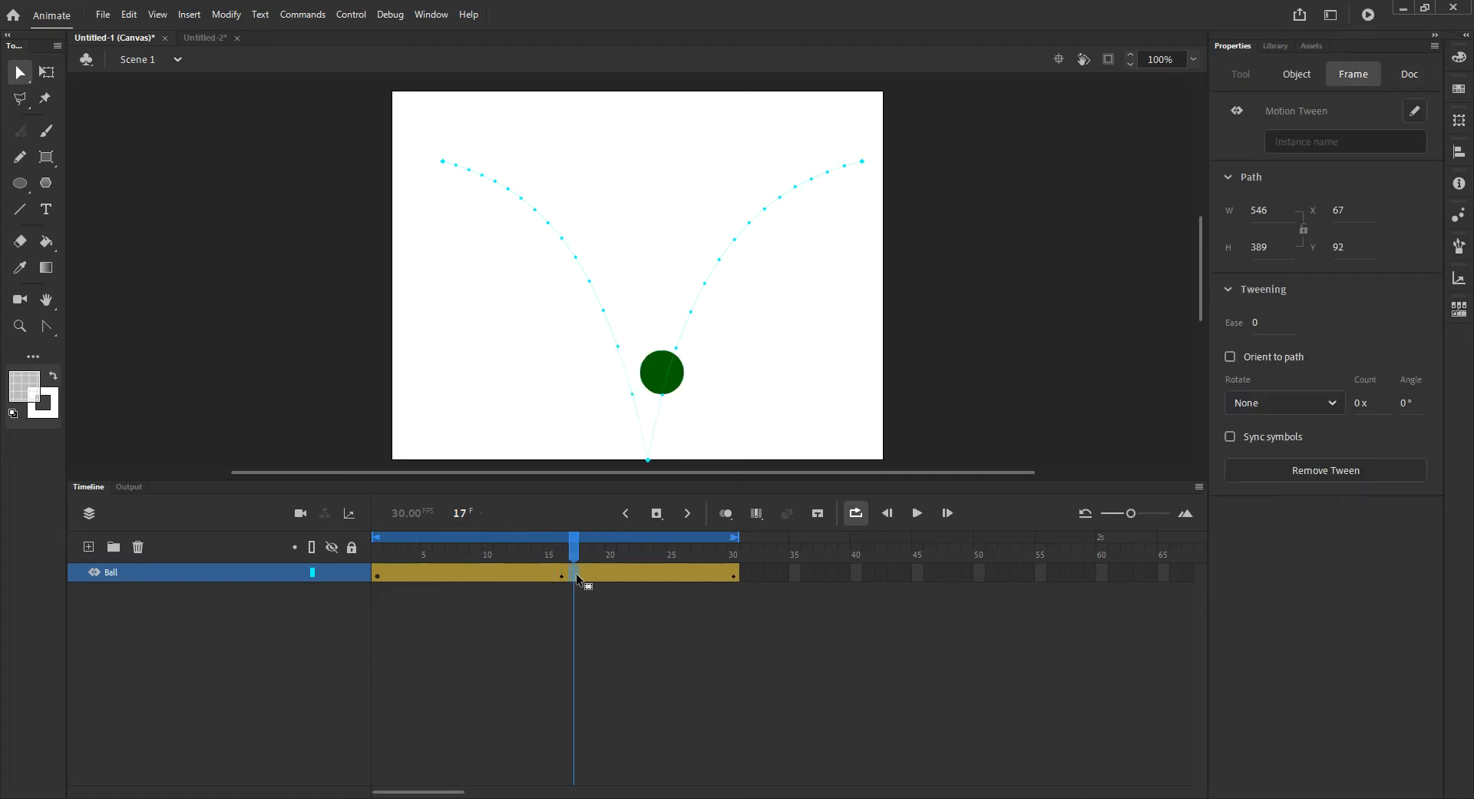
click(562, 553)
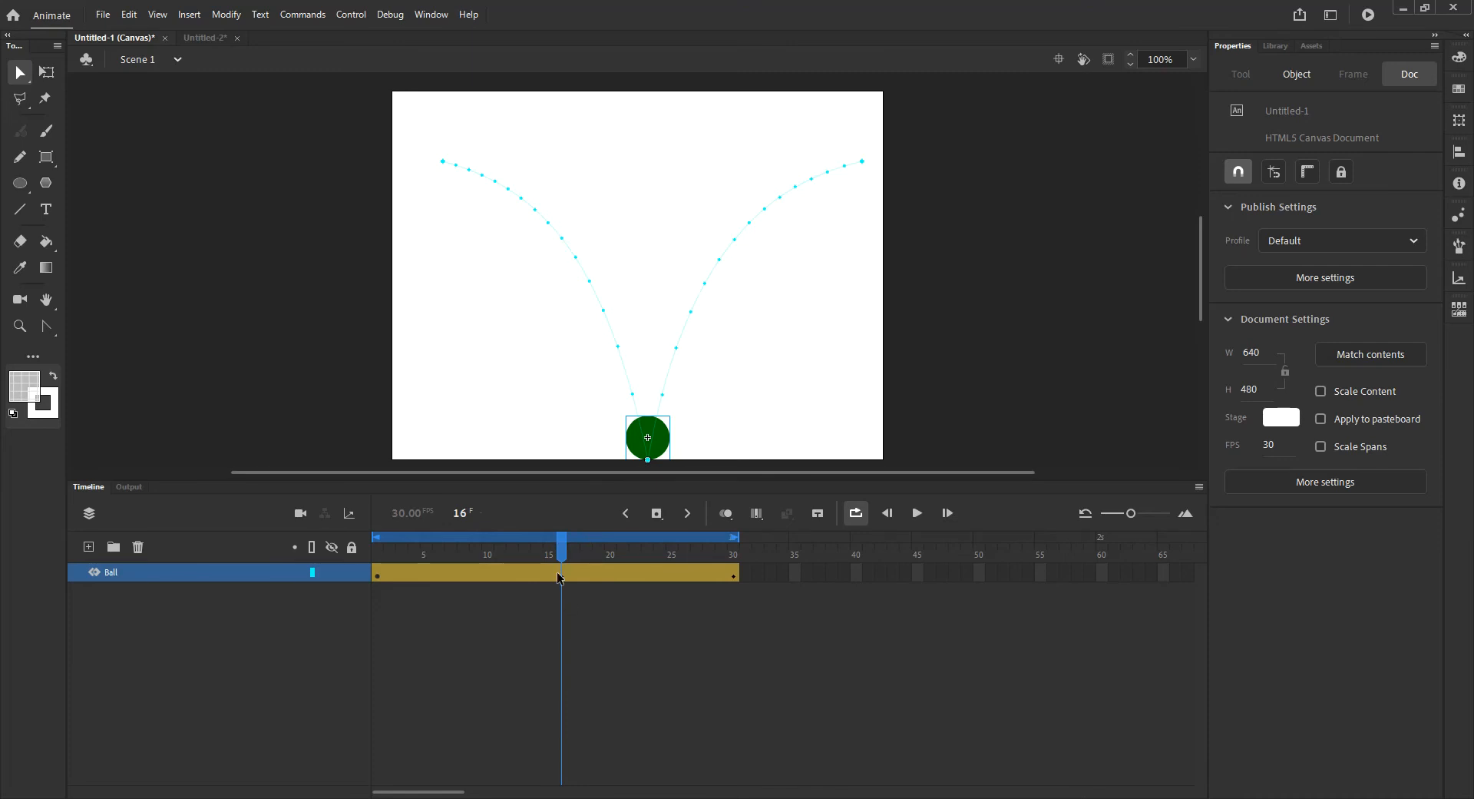
click(561, 574)
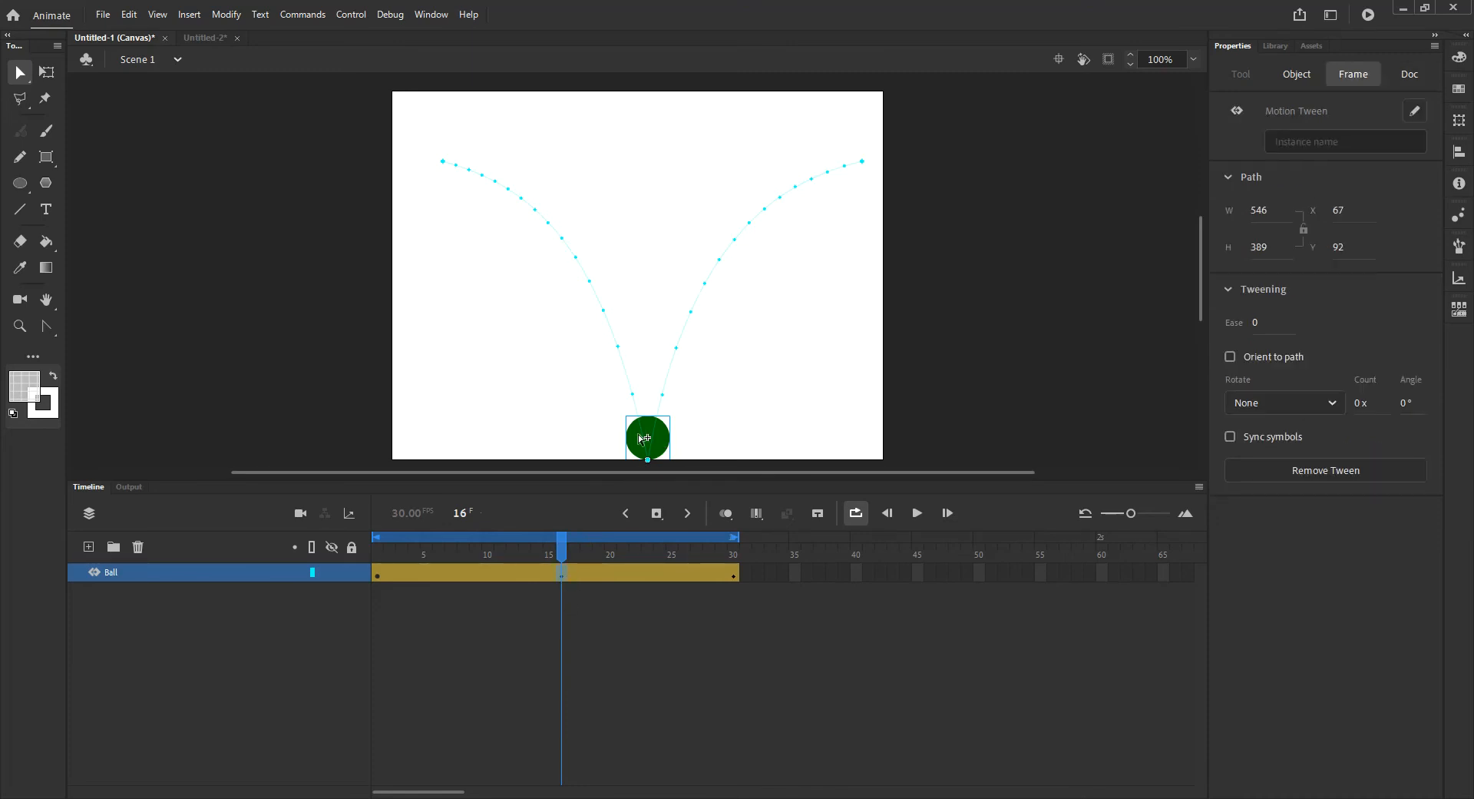
right_click(560, 573)
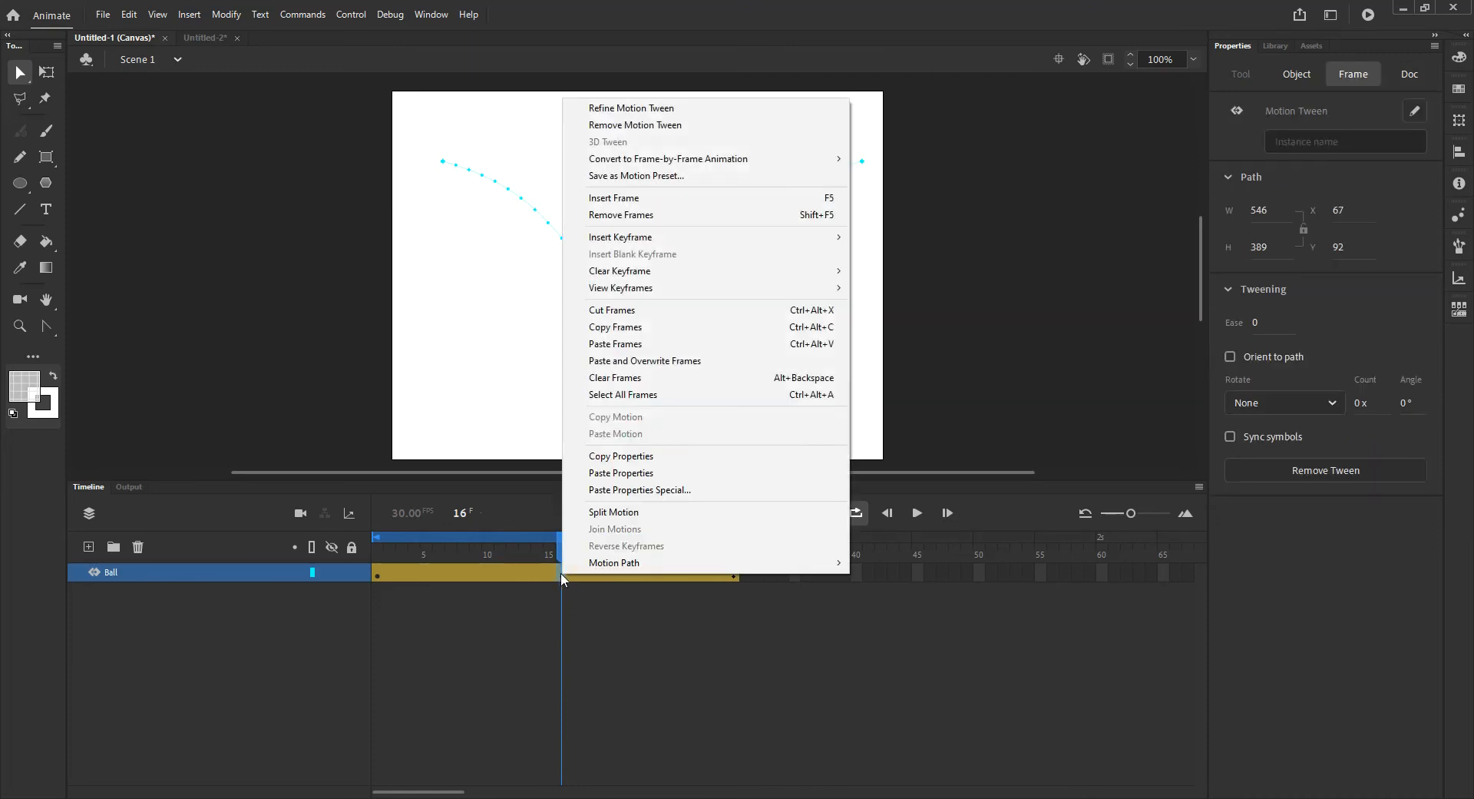
click(642, 458)
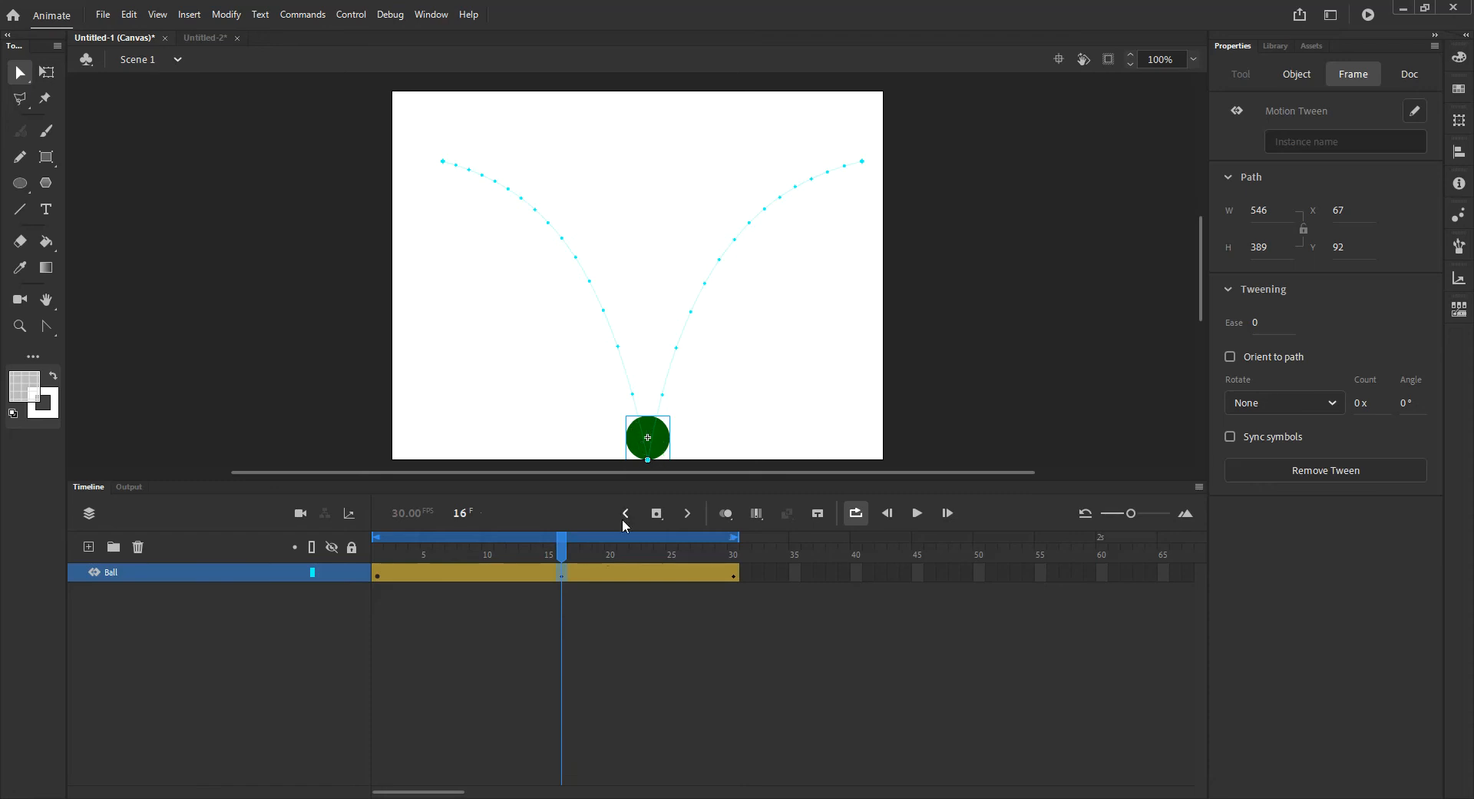
Paste the copied impact properties into frame 15 of the Ball tween
click(550, 574)
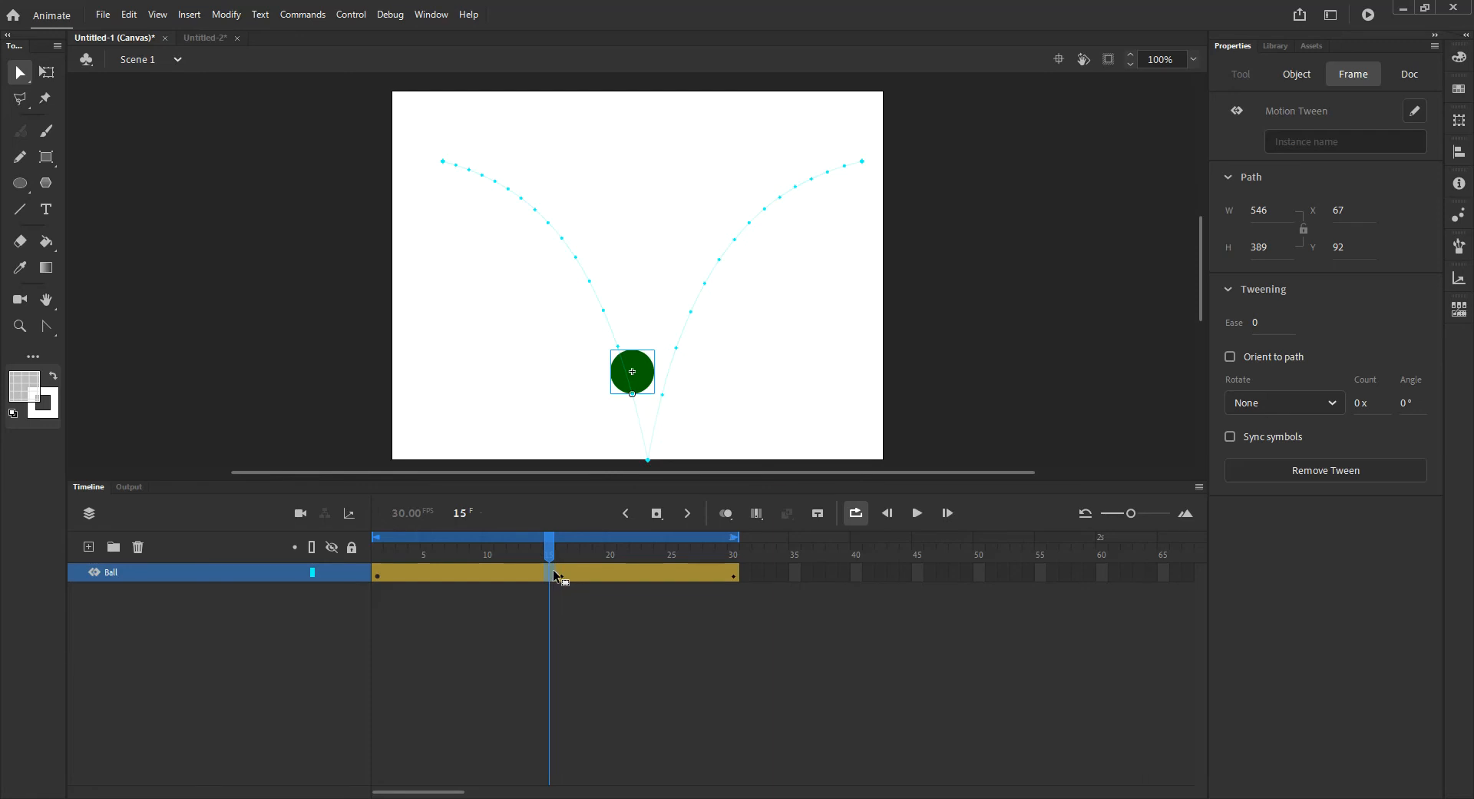
right_click(556, 577)
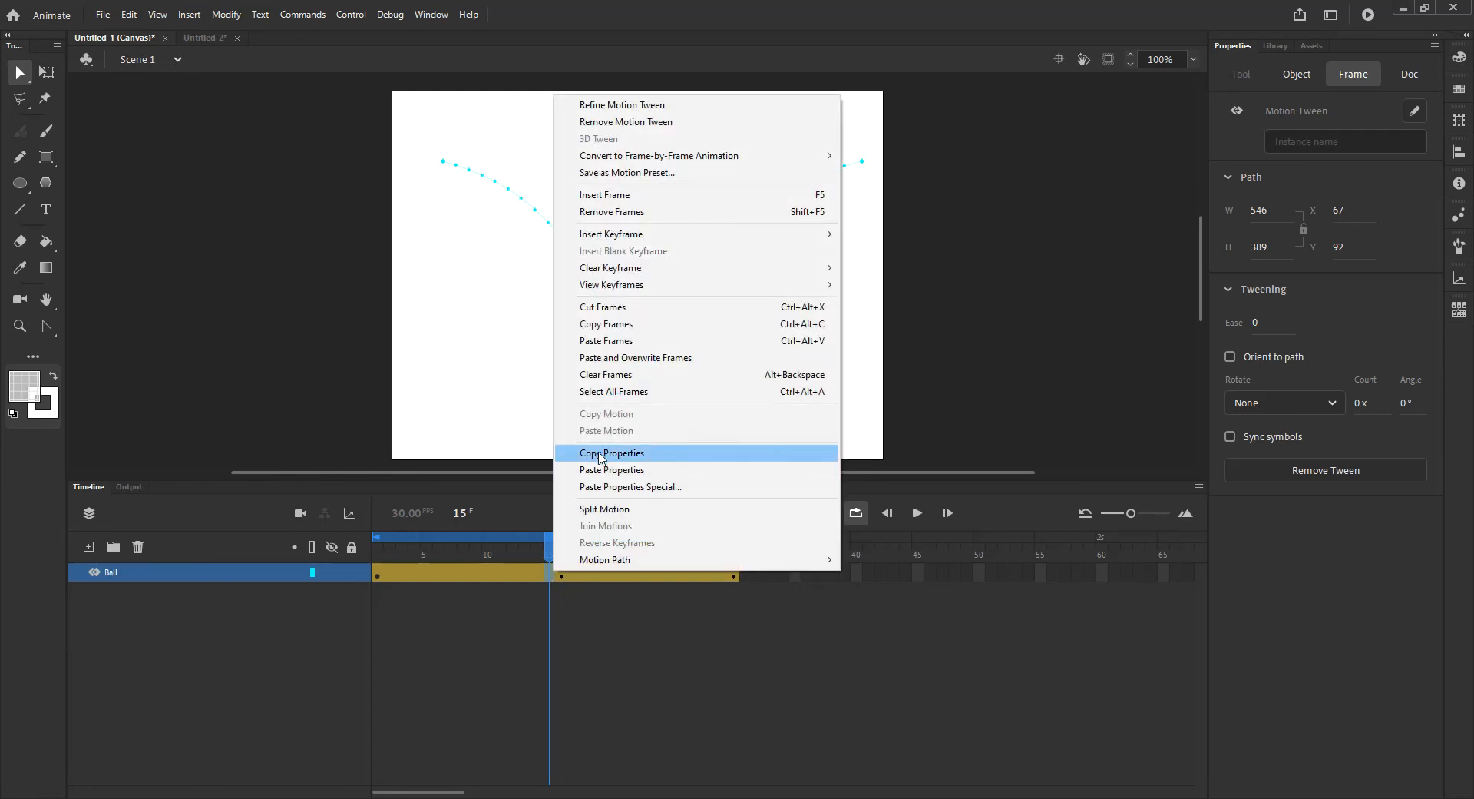
click(611, 478)
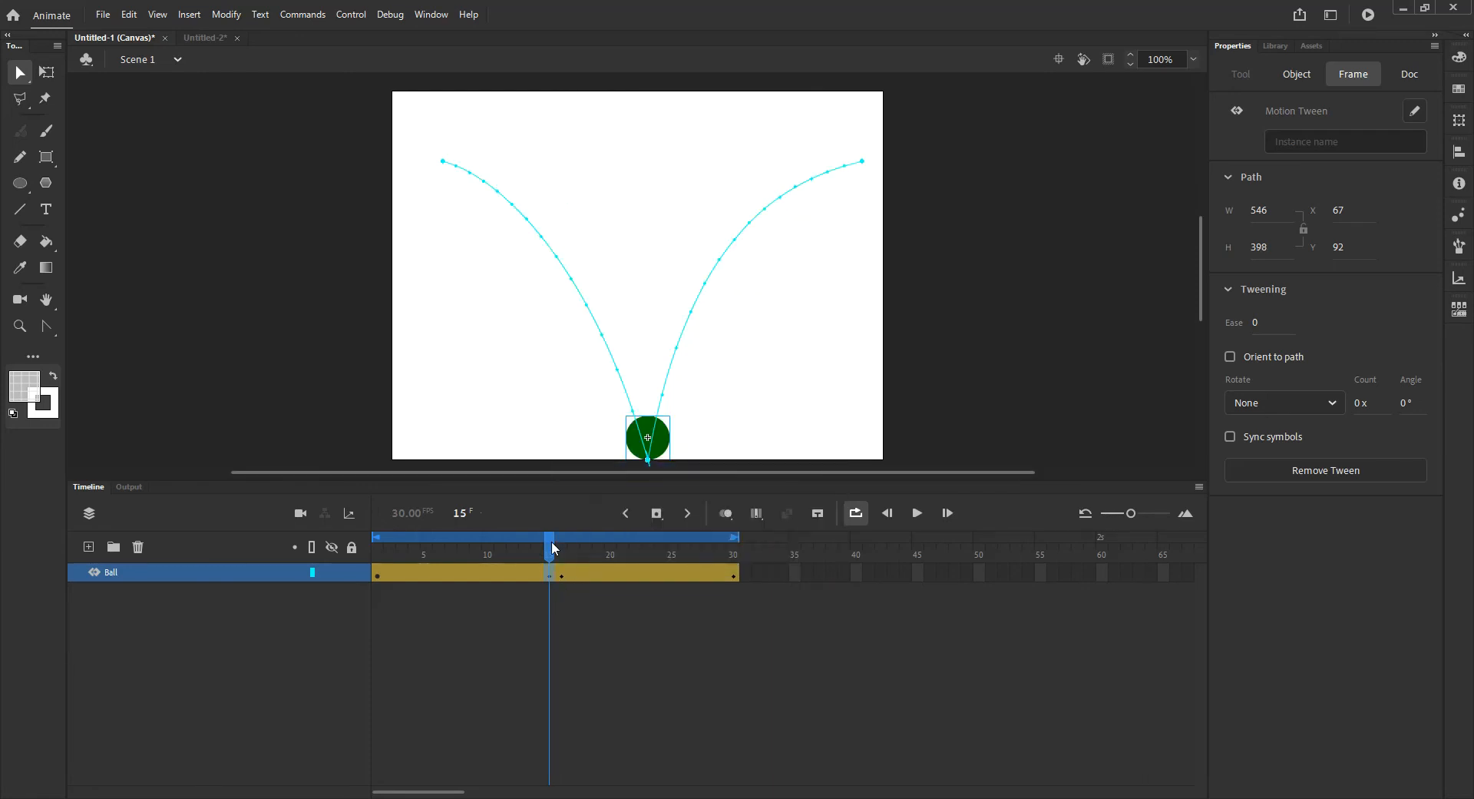
Paste the same impact properties into frame 17 of the Ball tween
drag(550, 546, 576, 561)
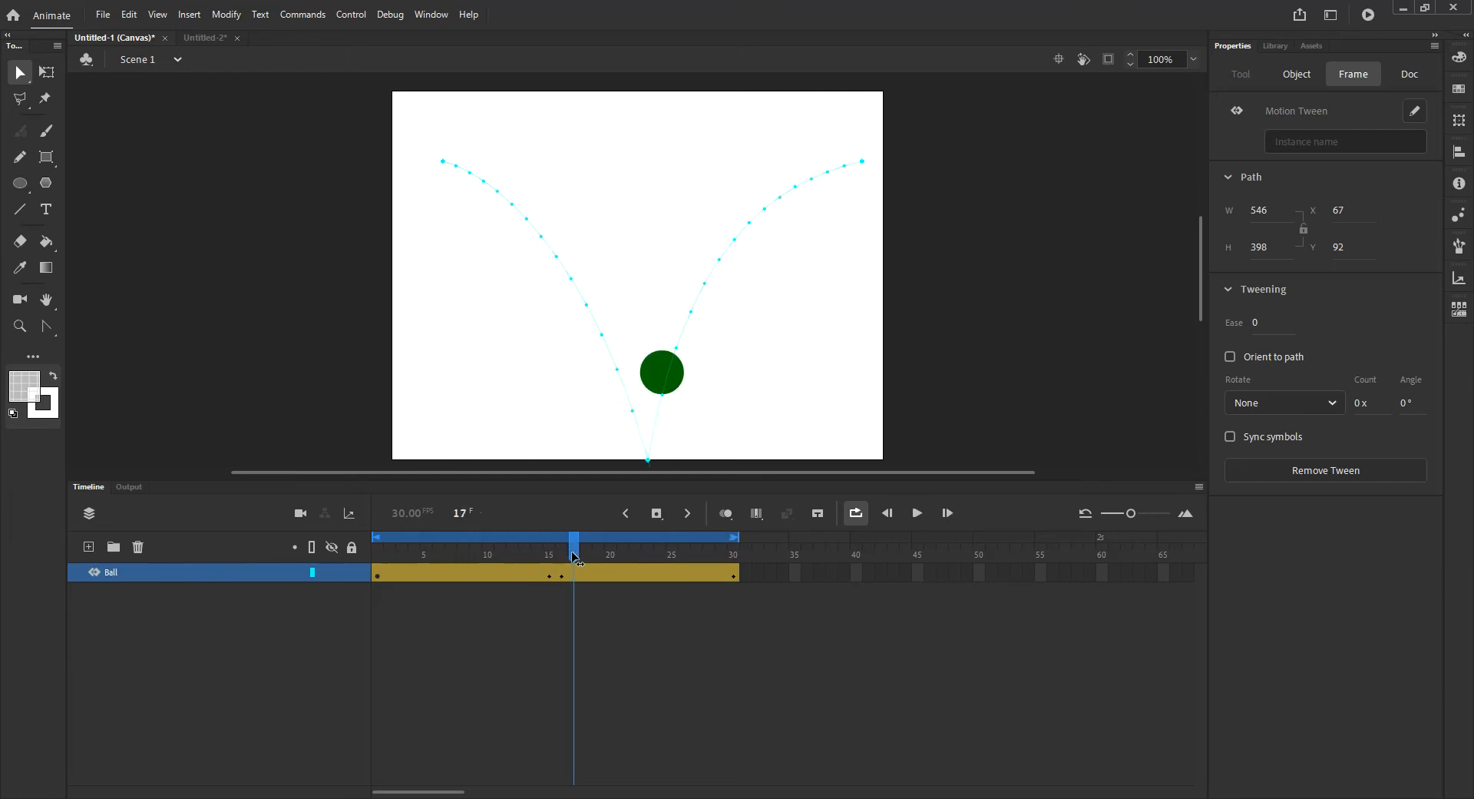
click(573, 576)
right_click(573, 574)
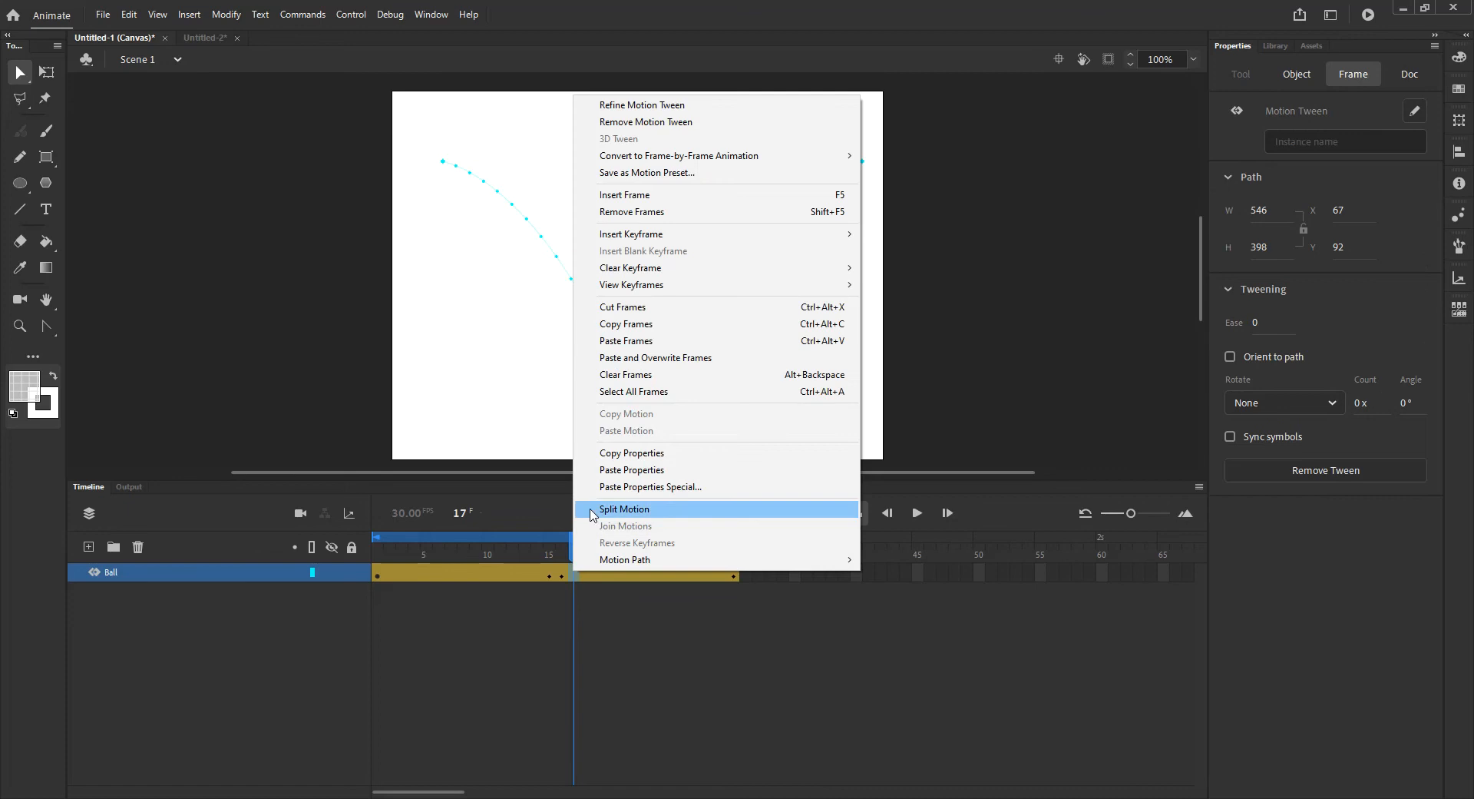
click(619, 473)
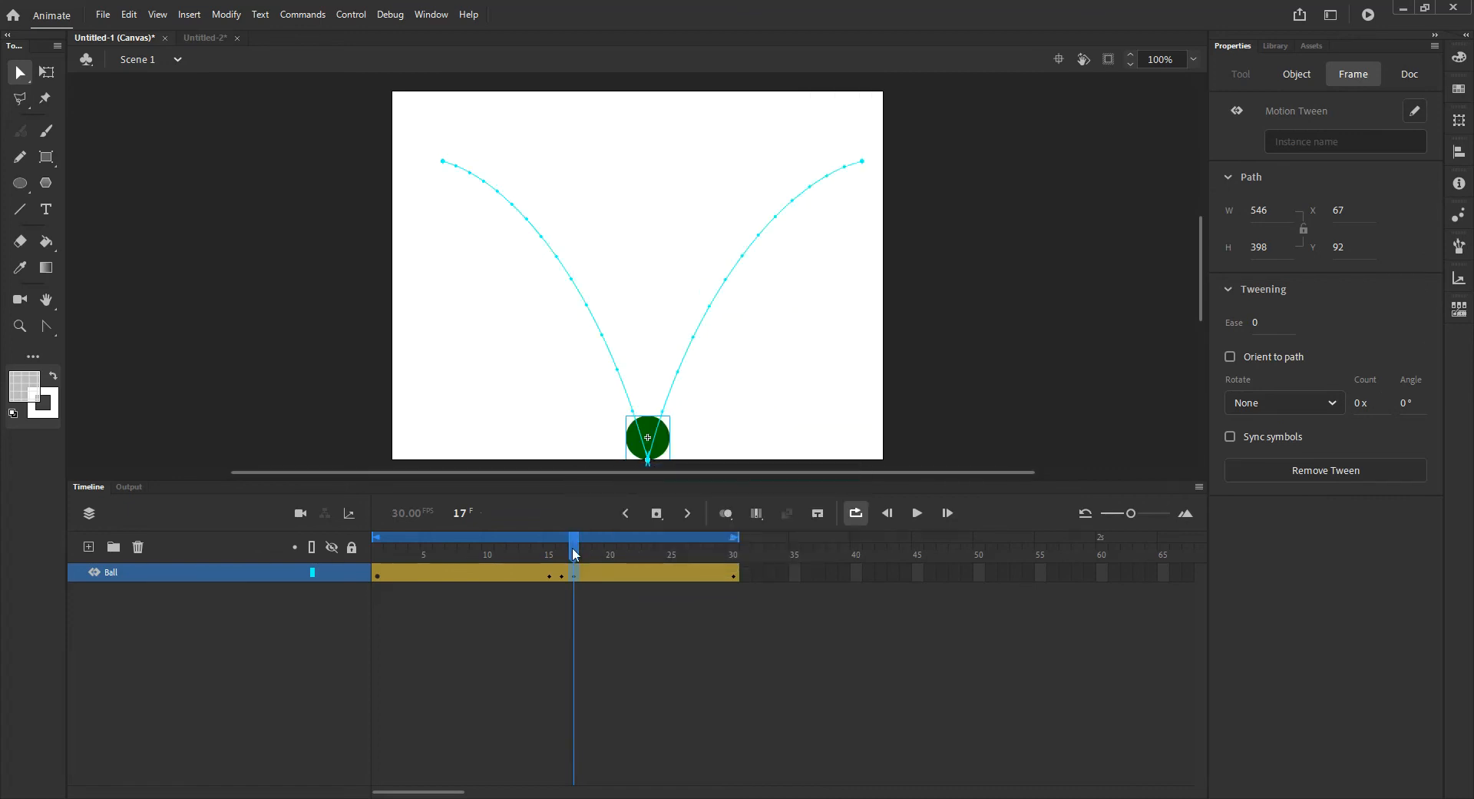
Squash the ball at frame 16 from its top edge with Free Transform, to a height of about 33.7
drag(573, 543, 560, 572)
click(652, 467)
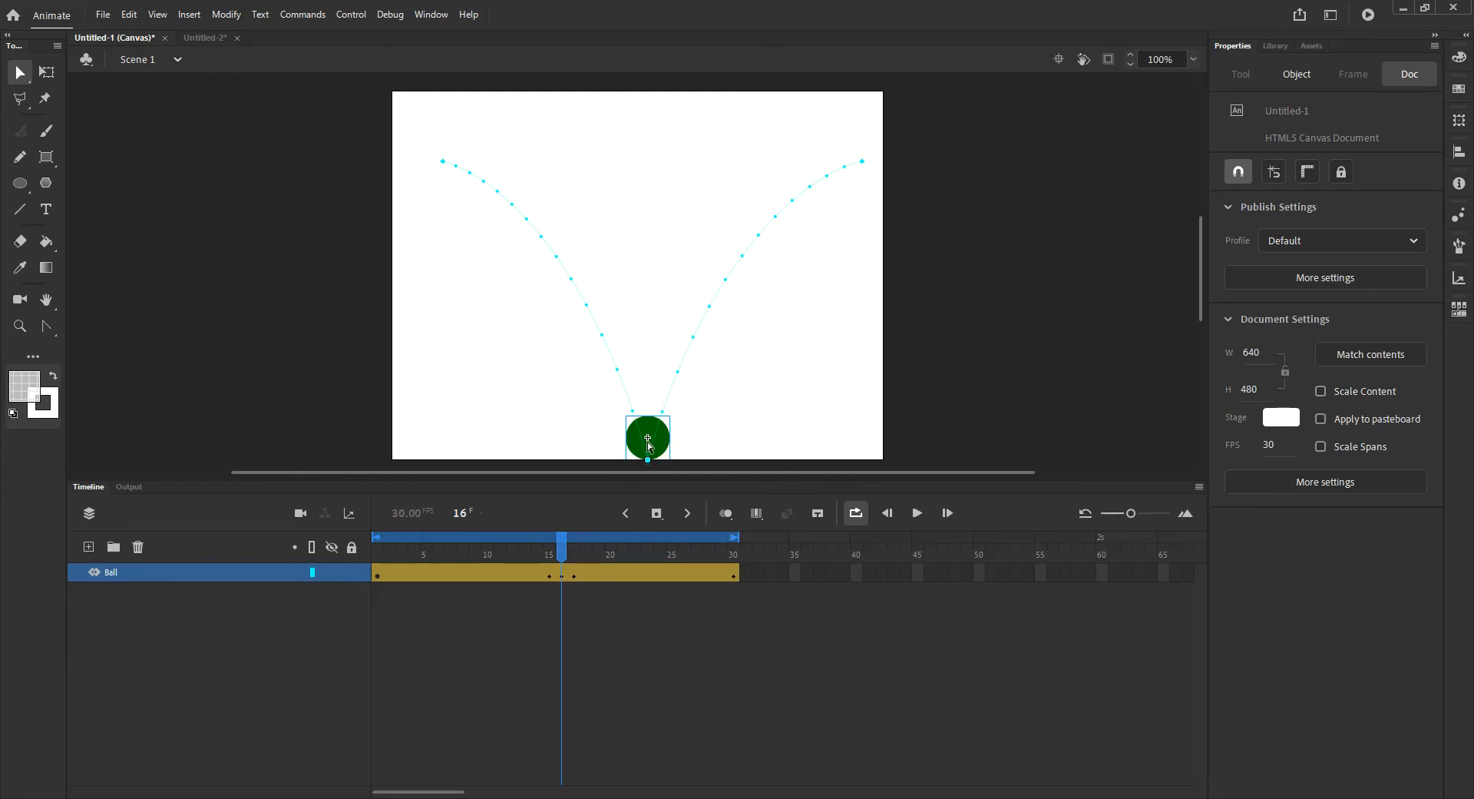
click(46, 72)
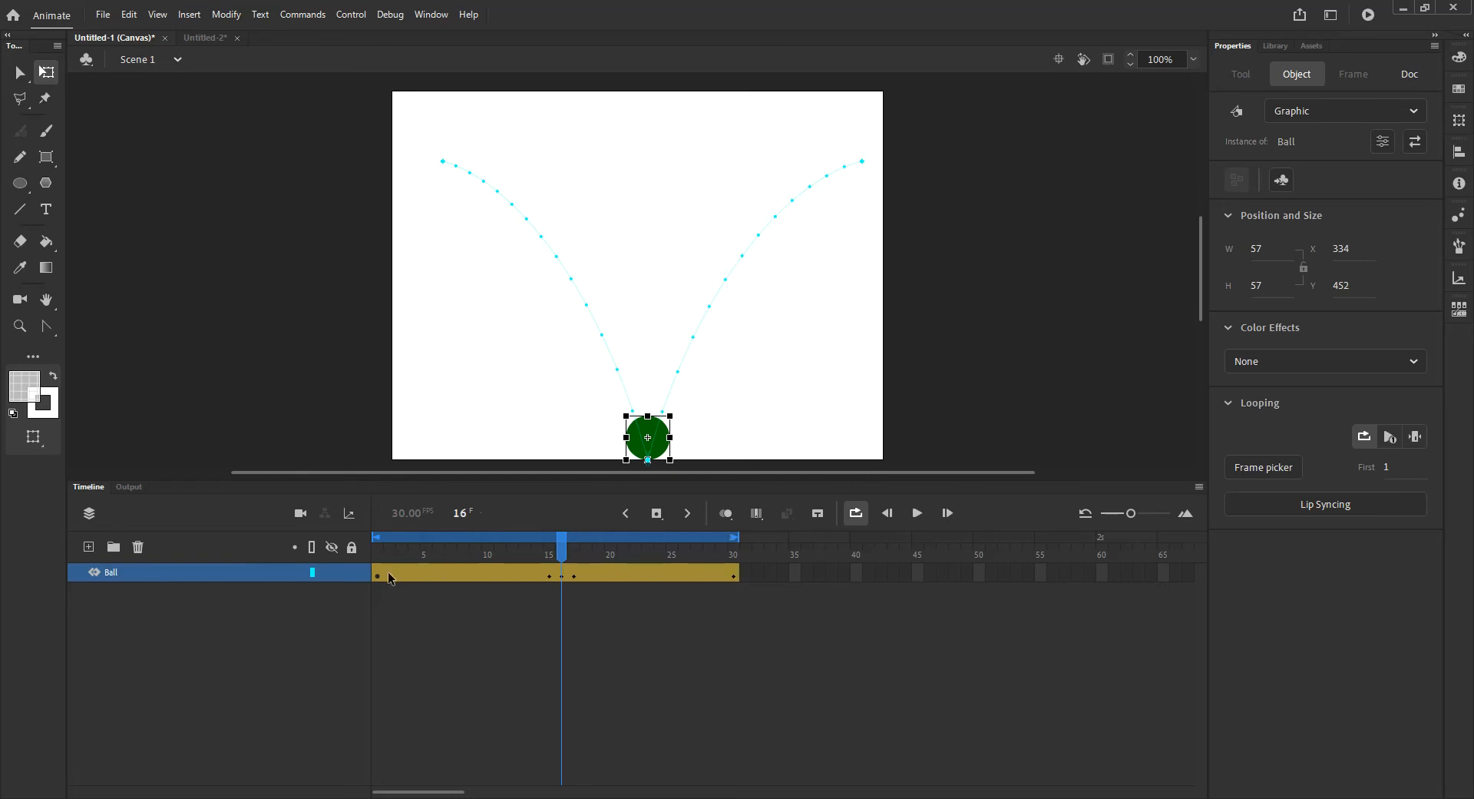
drag(647, 419, 647, 434)
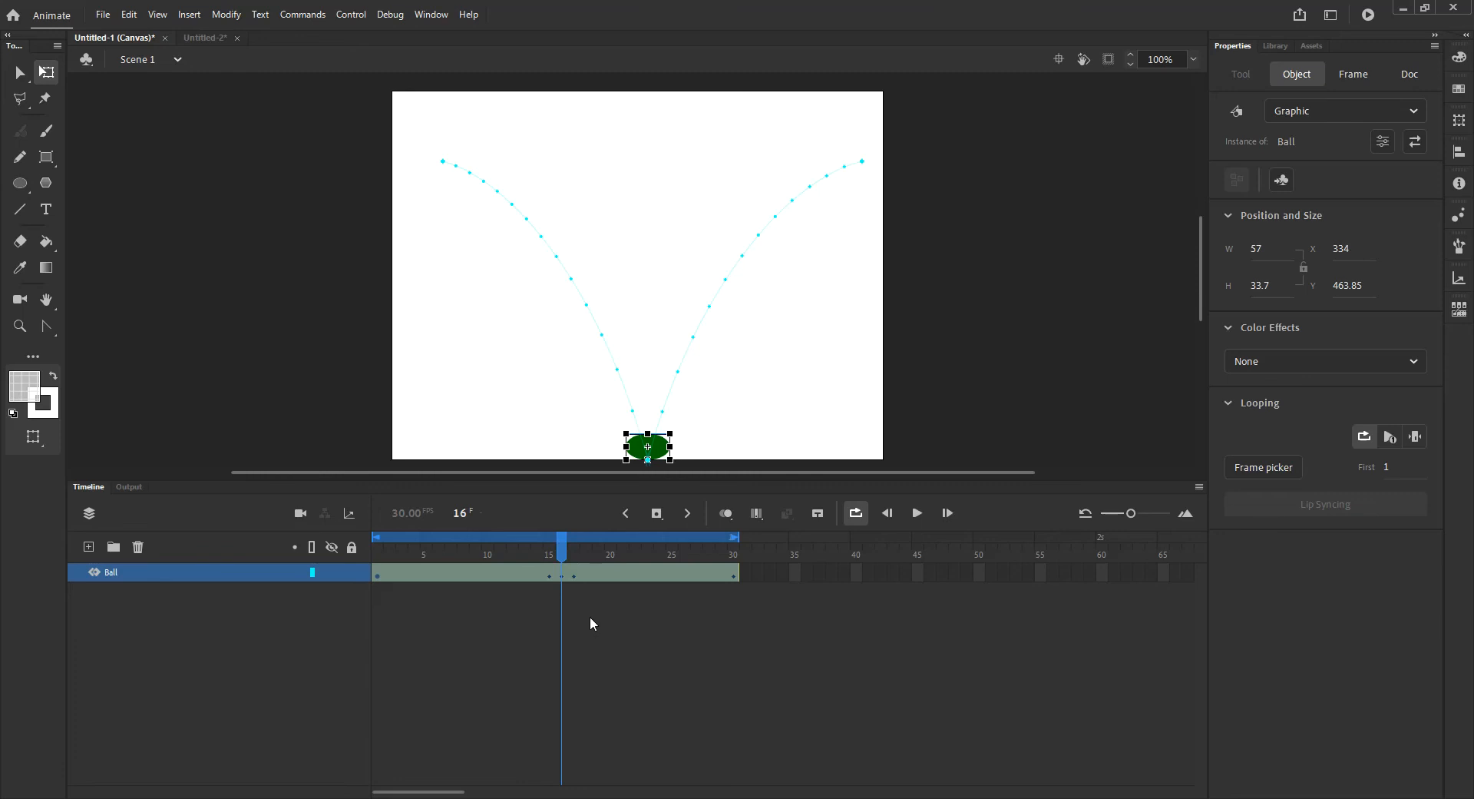
Scrub through the fall and compare the ball's shape at frames 15 and 16
click(565, 572)
mouse_move(563, 562)
mouse_down()
mouse_move(500, 568)
mouse_move(716, 574)
mouse_move(562, 576)
mouse_up()
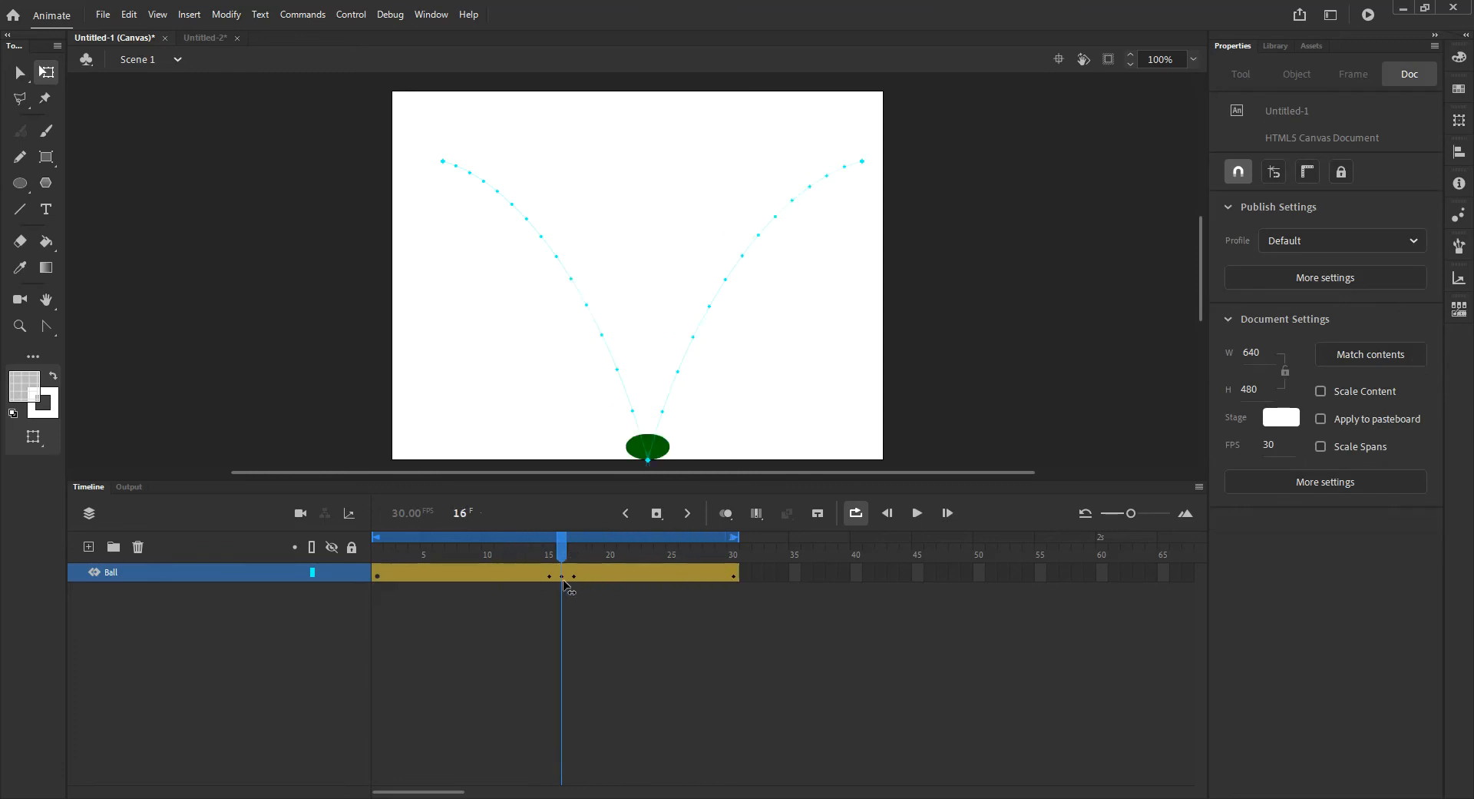
click(384, 558)
drag(384, 559, 566, 565)
click(562, 578)
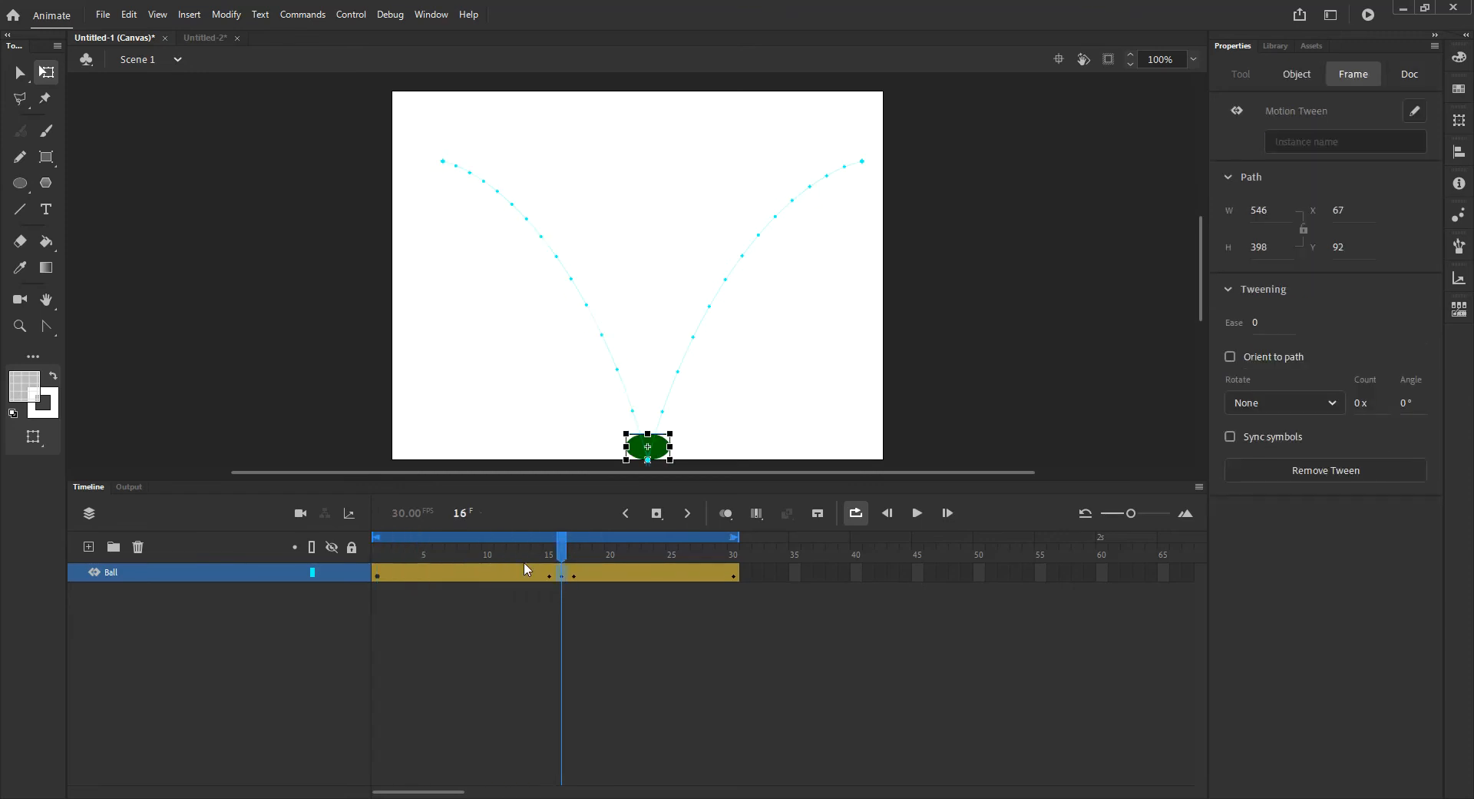
drag(561, 561, 549, 559)
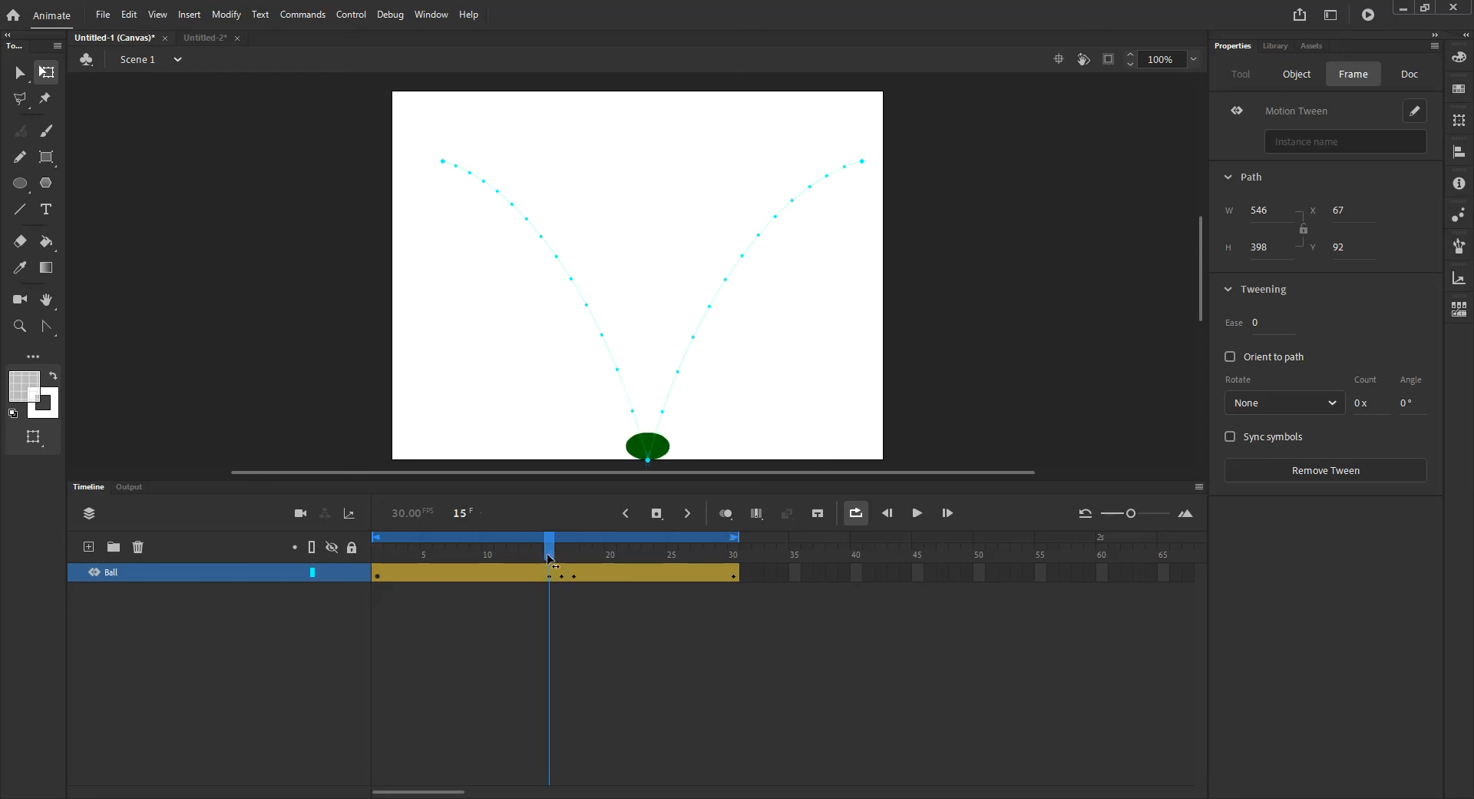
click(553, 577)
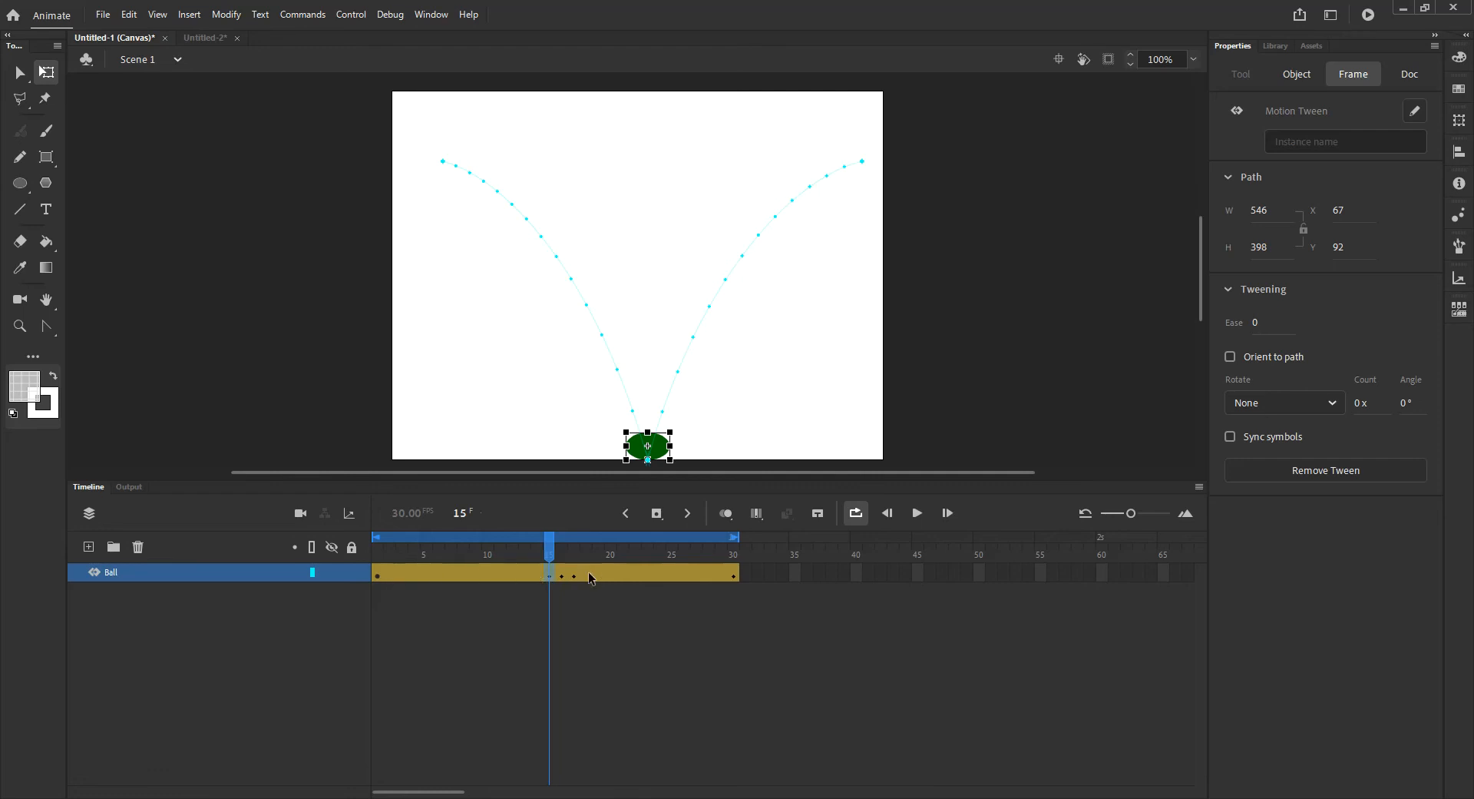
mouse_move(550, 541)
mouse_down()
mouse_move(574, 554)
mouse_move(561, 554)
mouse_up()
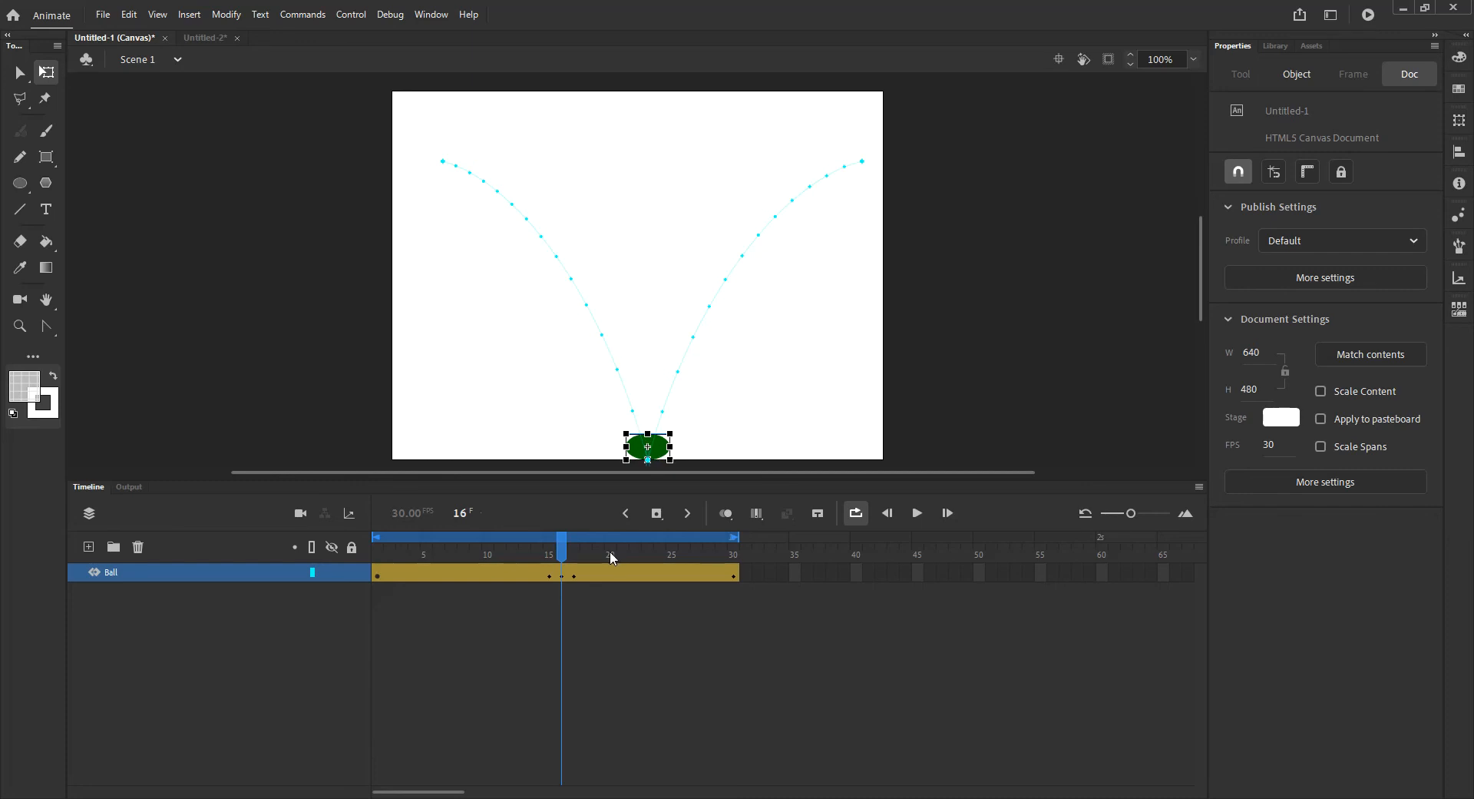
click(561, 576)
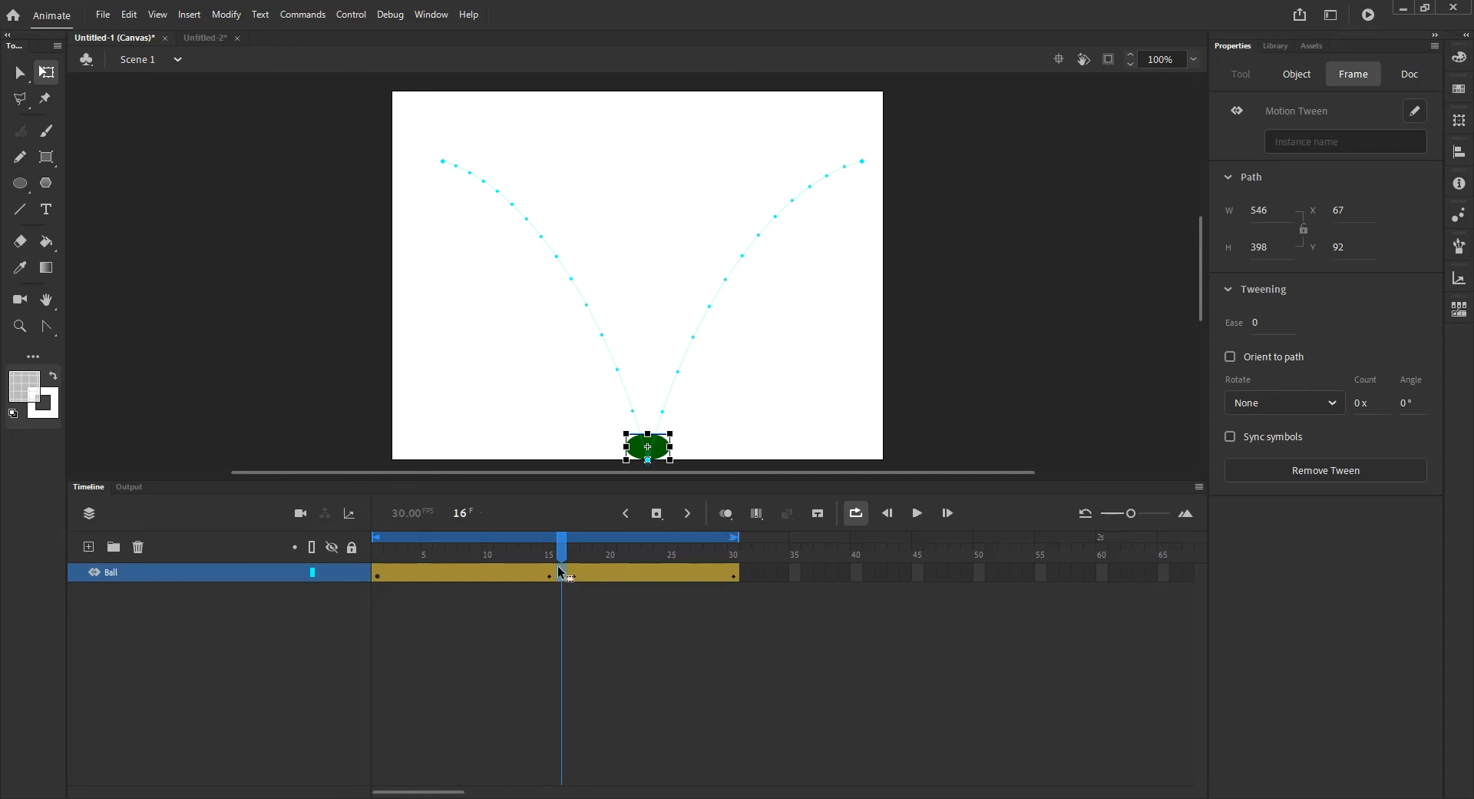
drag(565, 553, 553, 601)
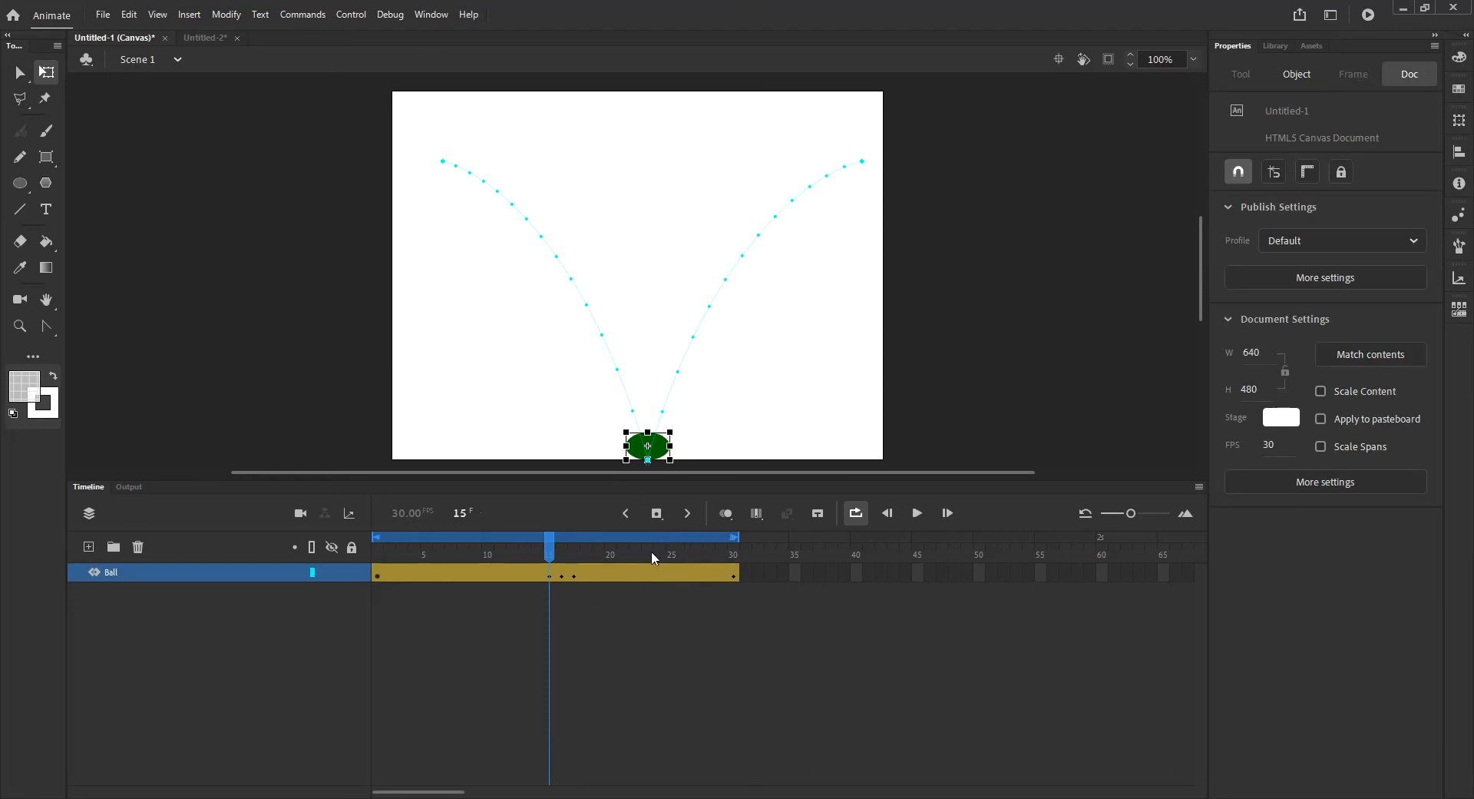
Copy the properties of the unsquashed ball at frame 1 of the tween
click(377, 576)
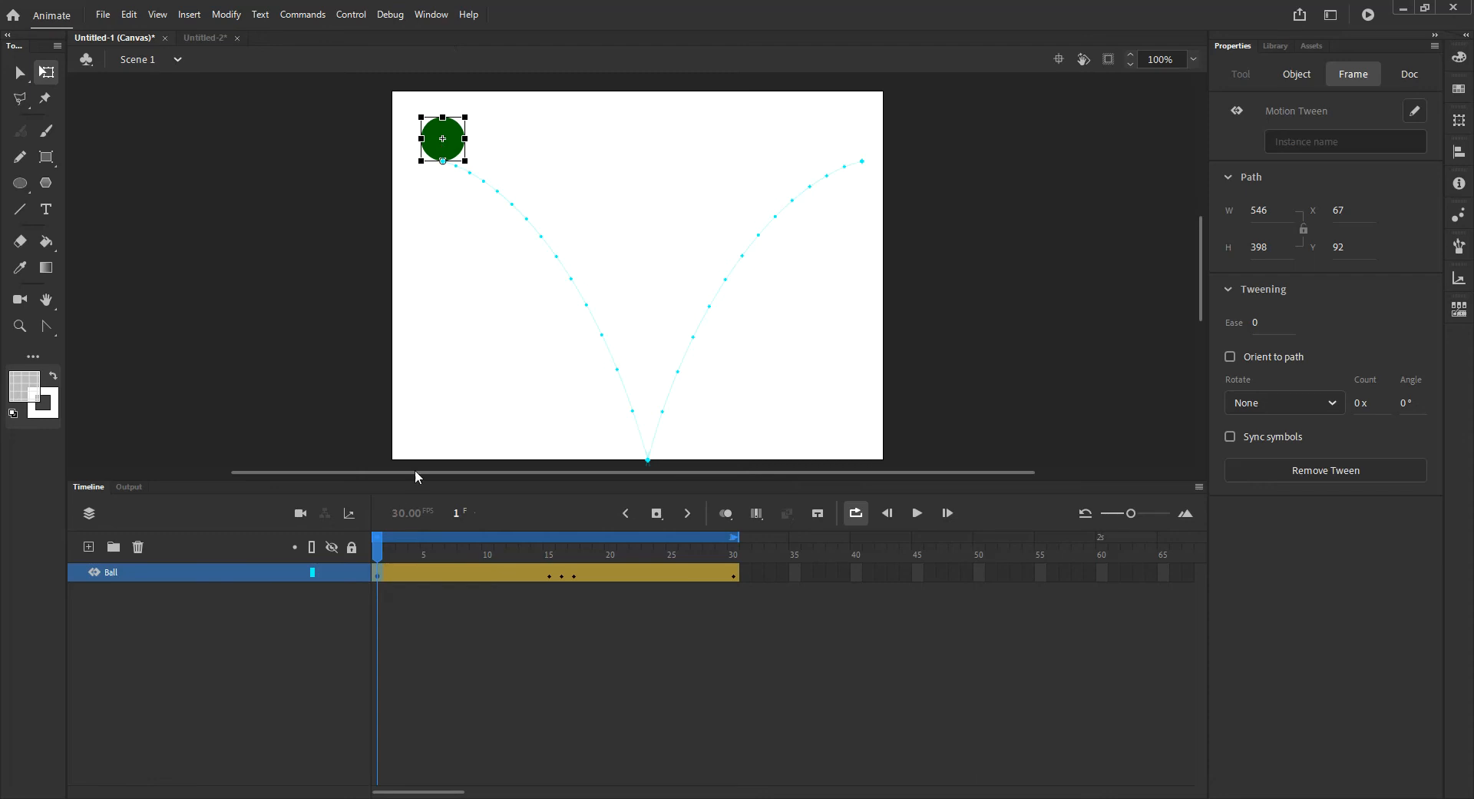
right_click(377, 575)
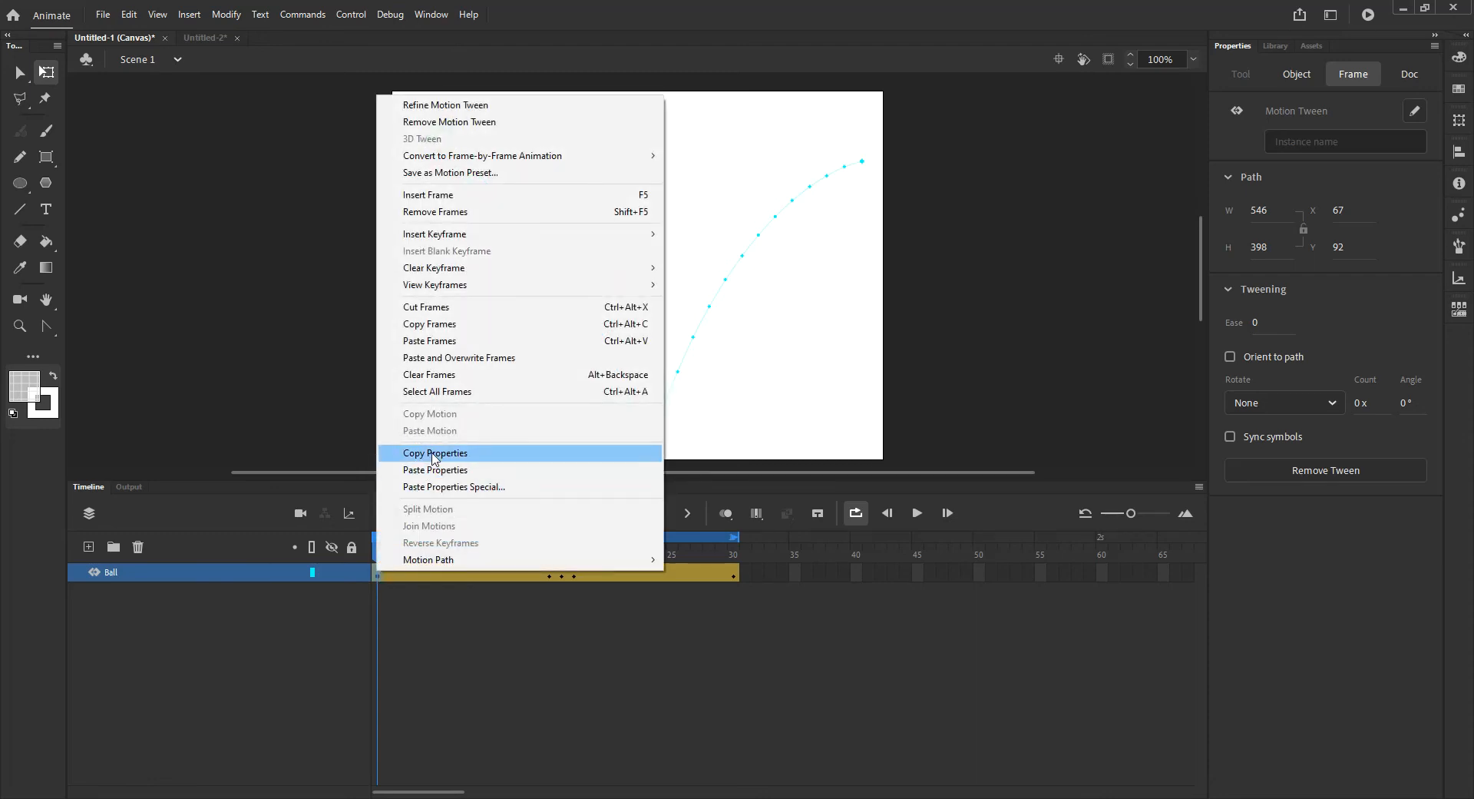
click(432, 454)
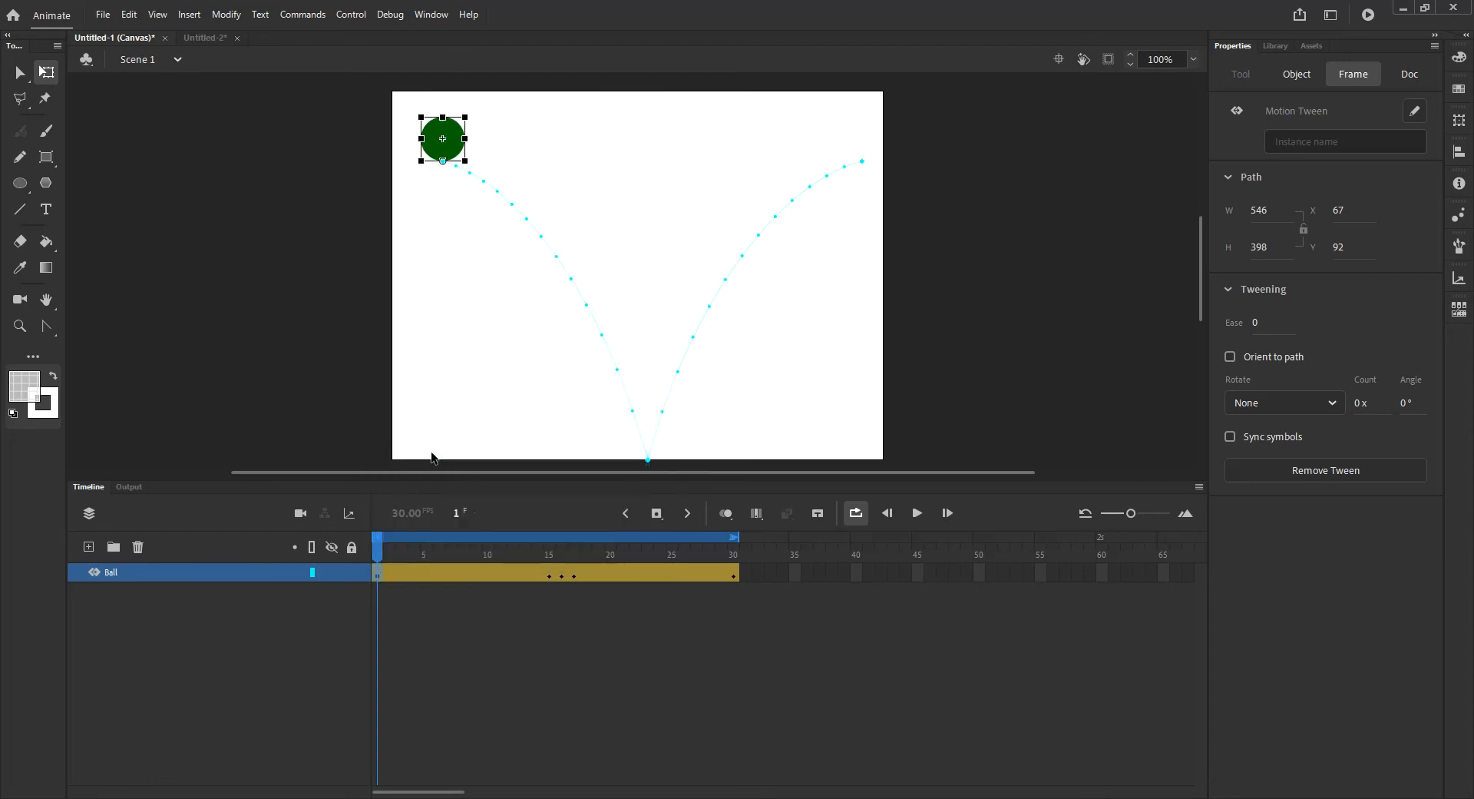
Apply Paste Properties Special to frame 15 with only Scale included, leaving out Position, Rotation and Skew
click(548, 575)
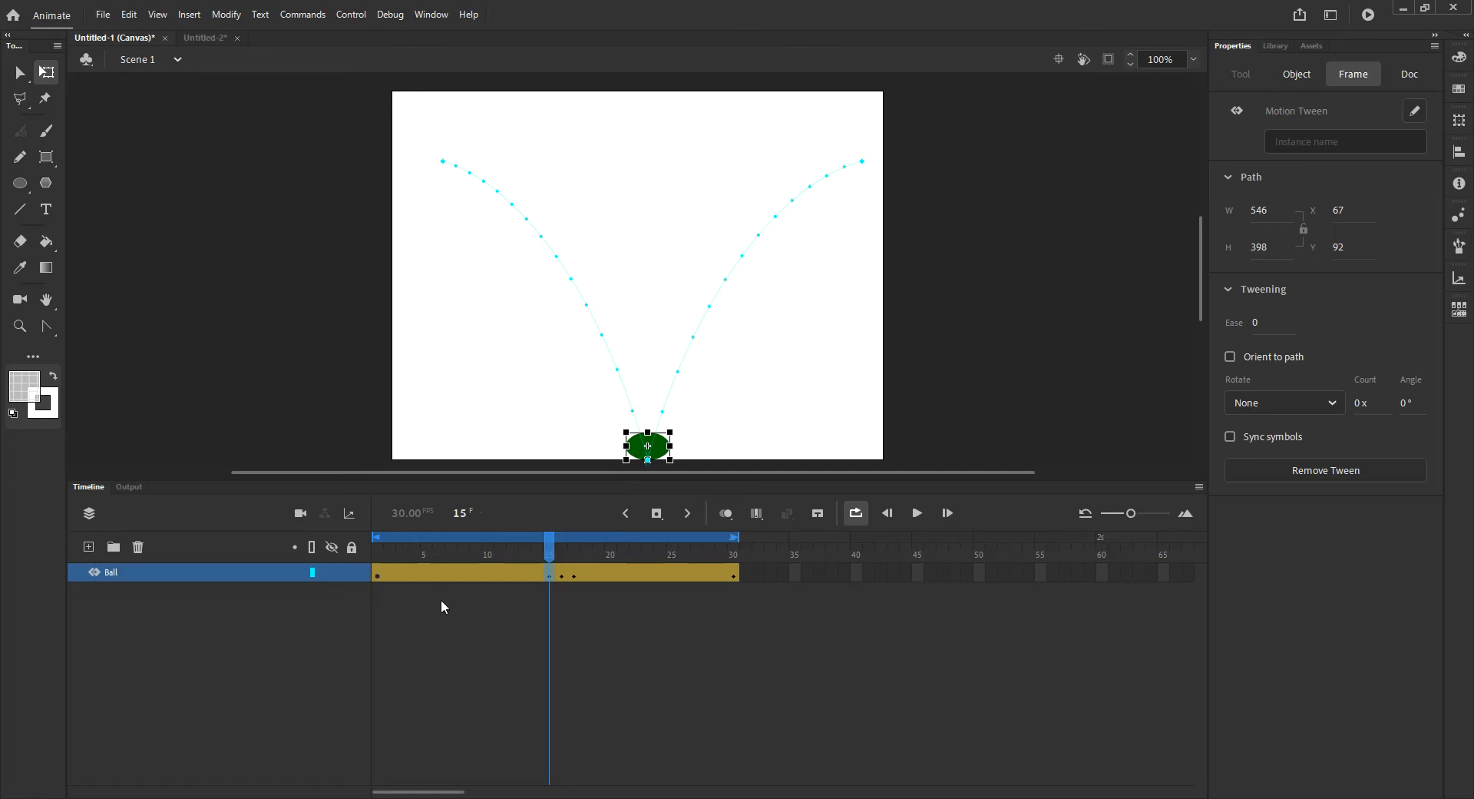
right_click(550, 574)
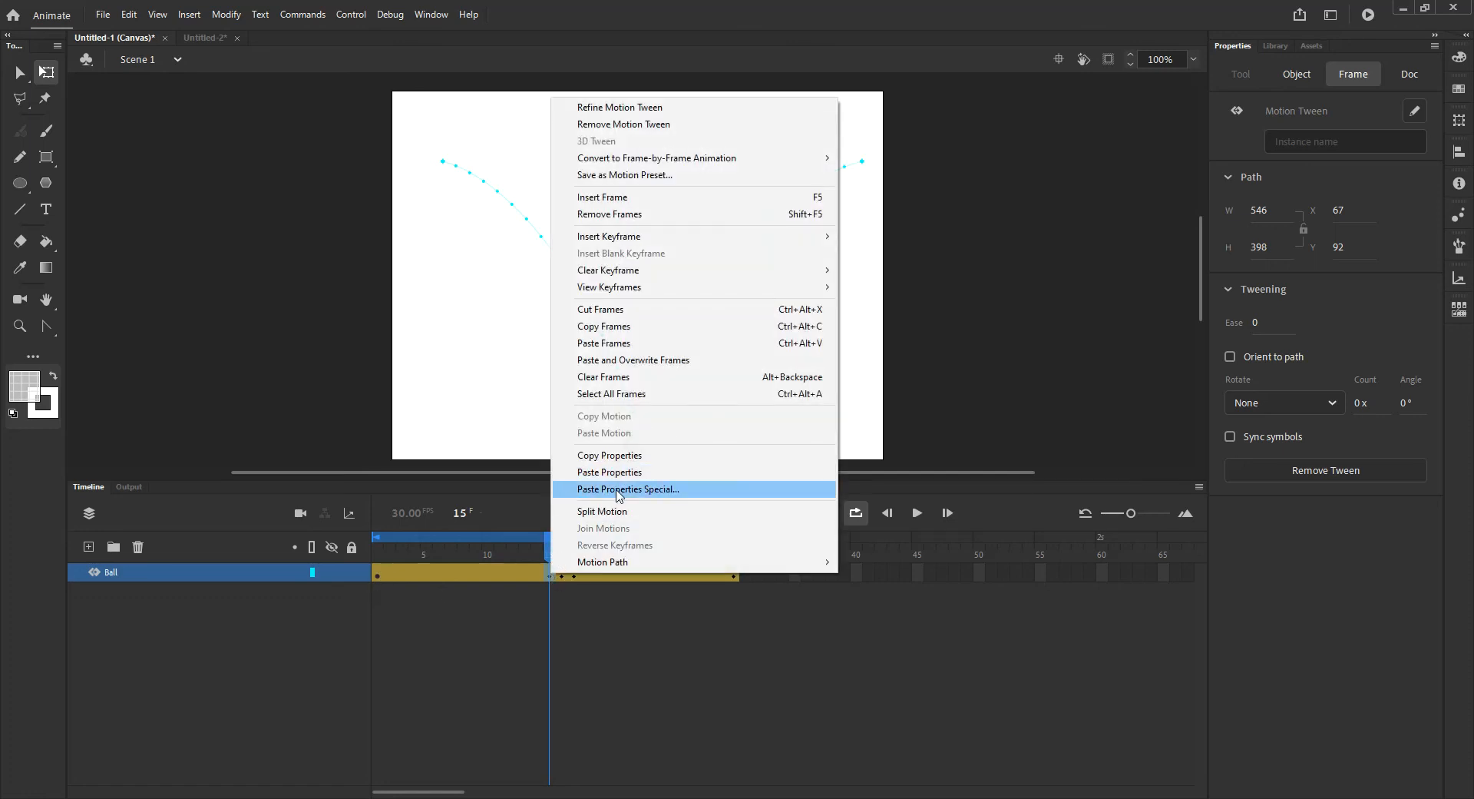
click(643, 489)
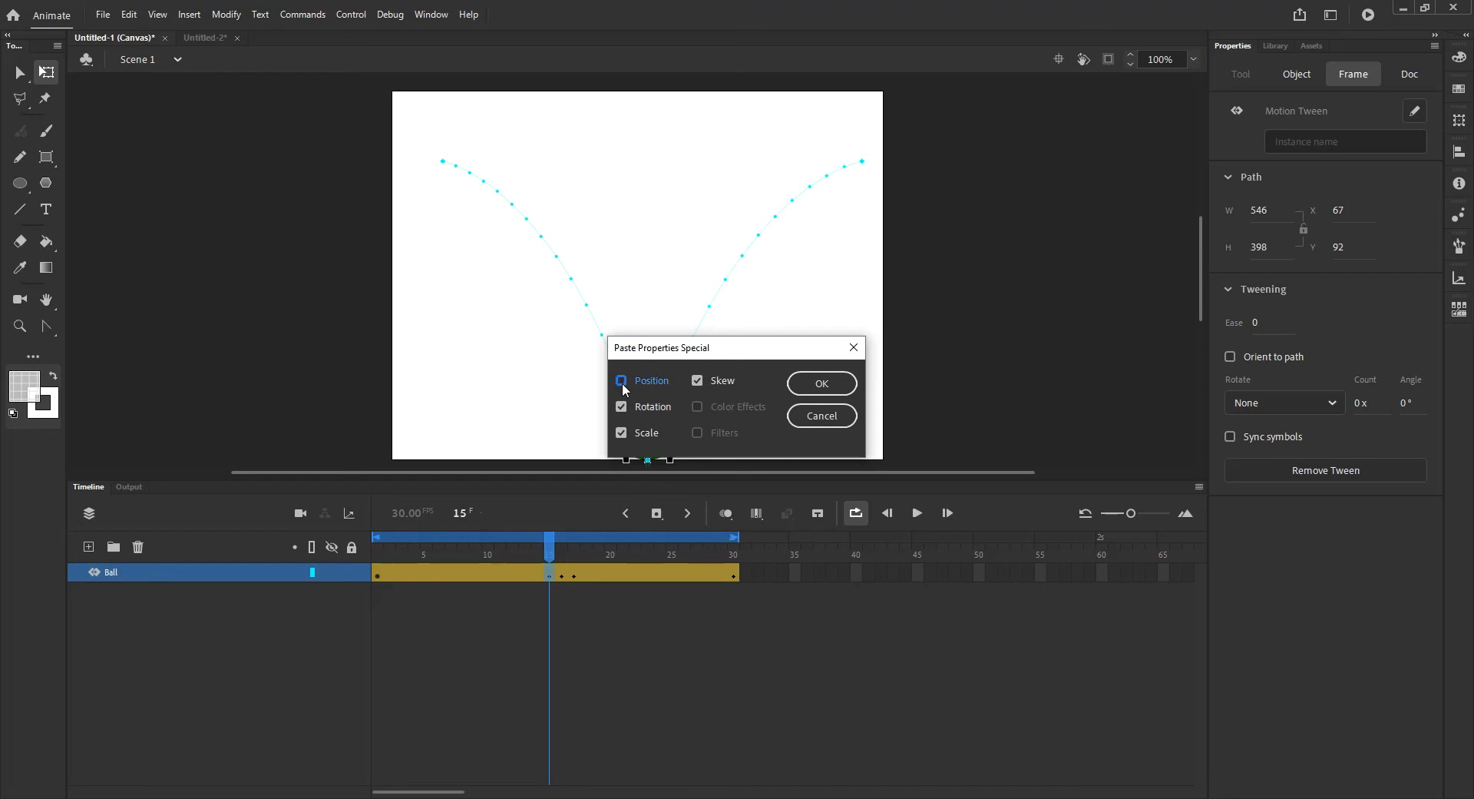
click(632, 407)
click(698, 381)
click(823, 384)
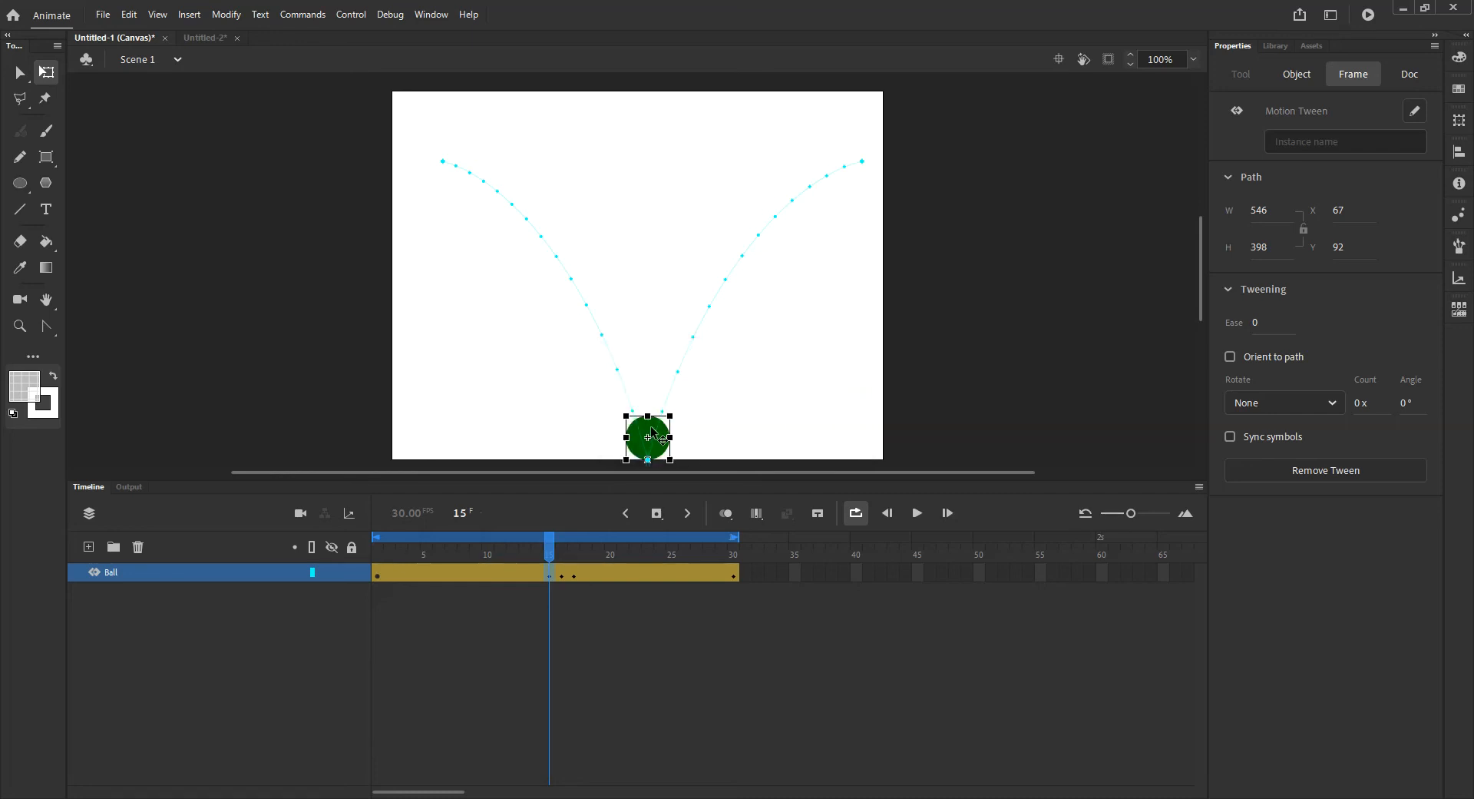
Restore the ball's round shape at frame 17 with Remove Transform, and deselect it
drag(558, 547, 586, 606)
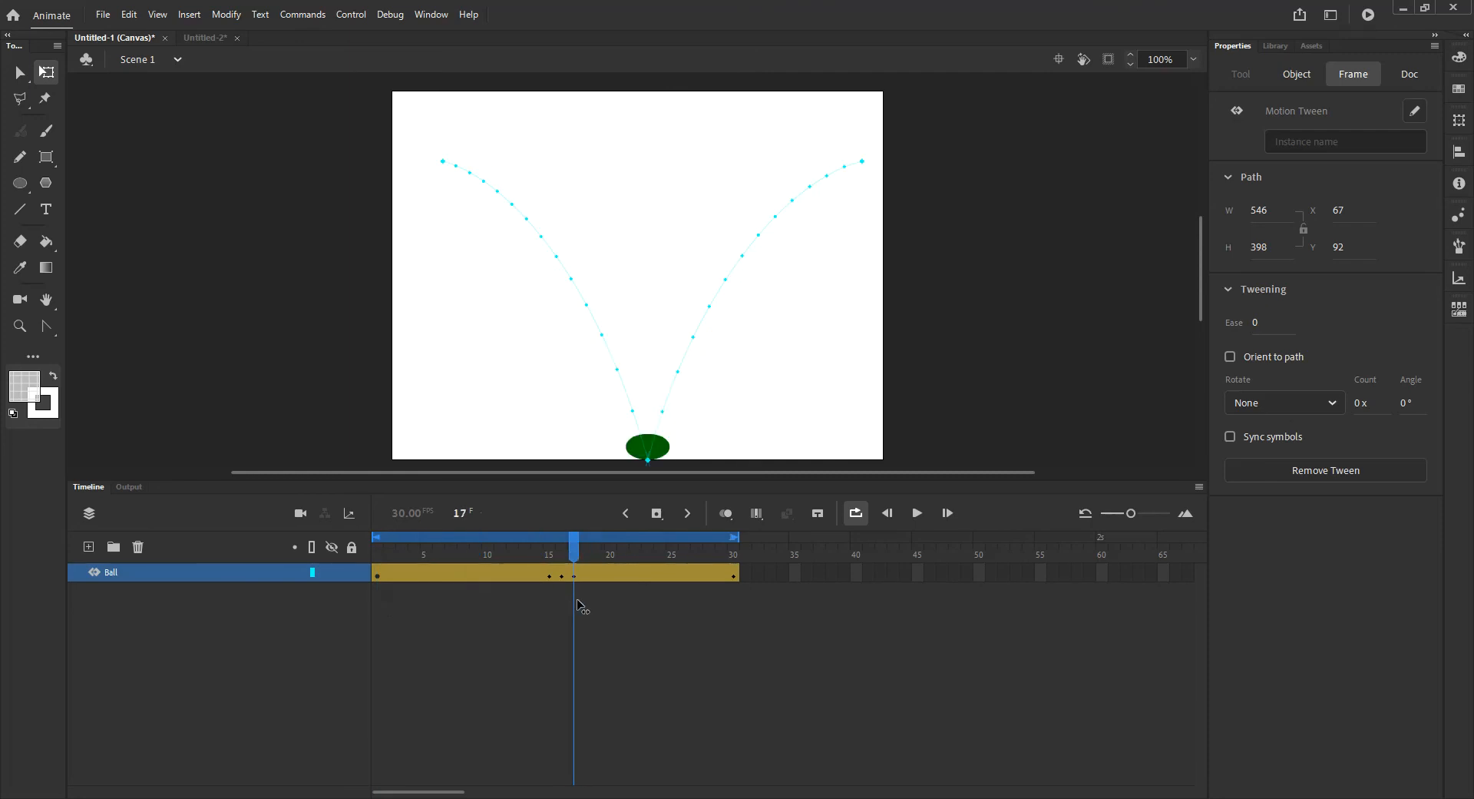
click(573, 576)
click(575, 572)
right_click(644, 451)
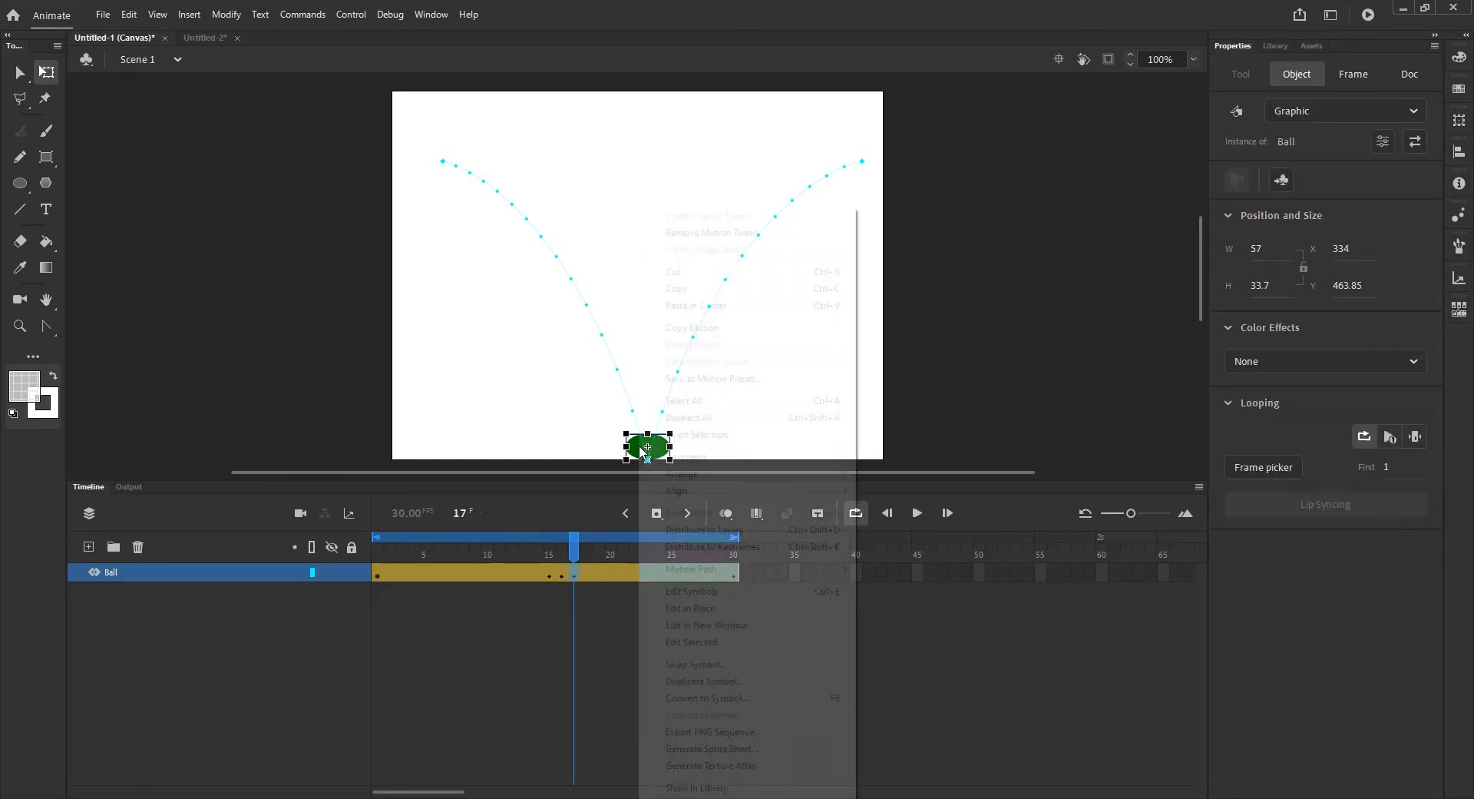
mouse_move(674, 459)
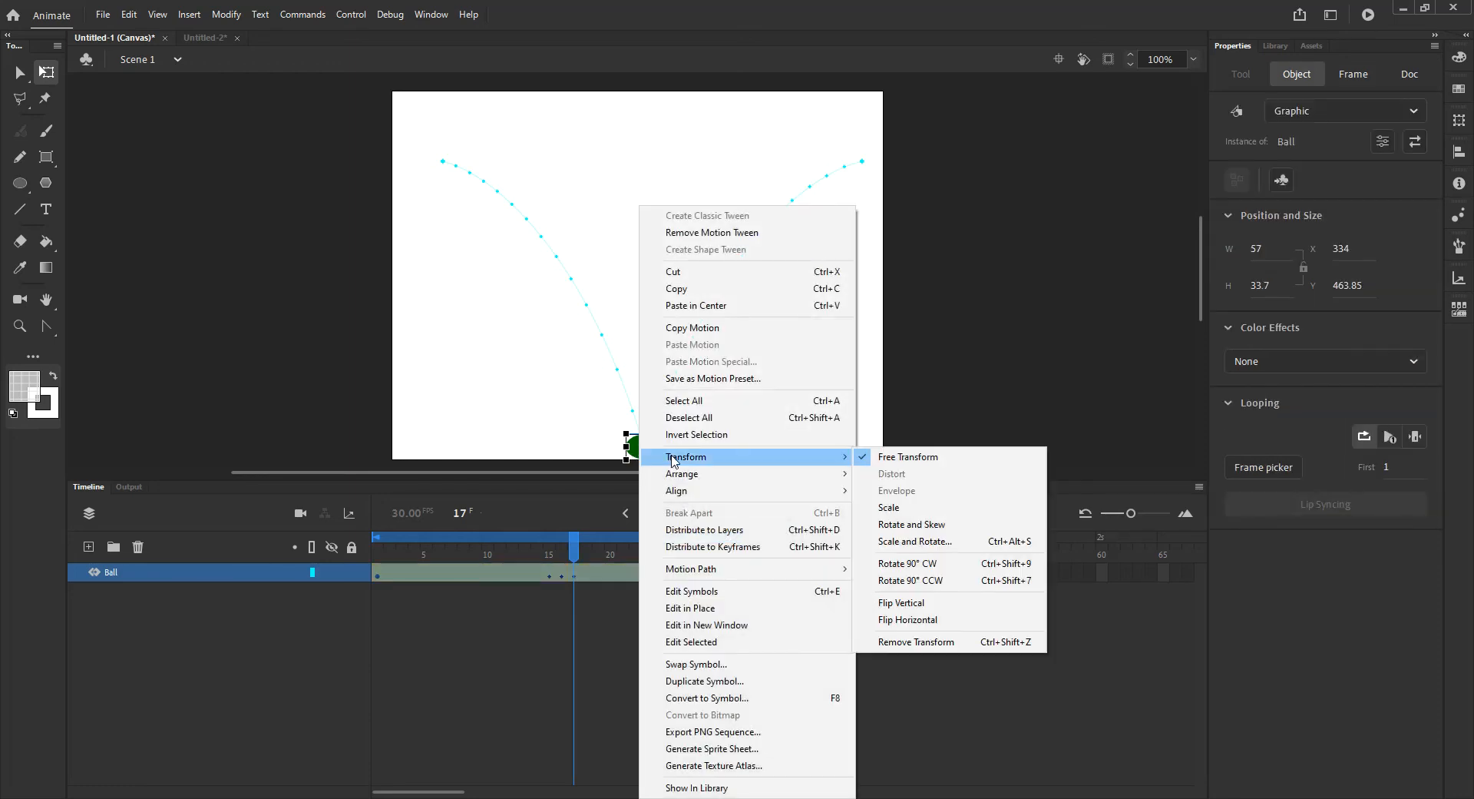
click(946, 645)
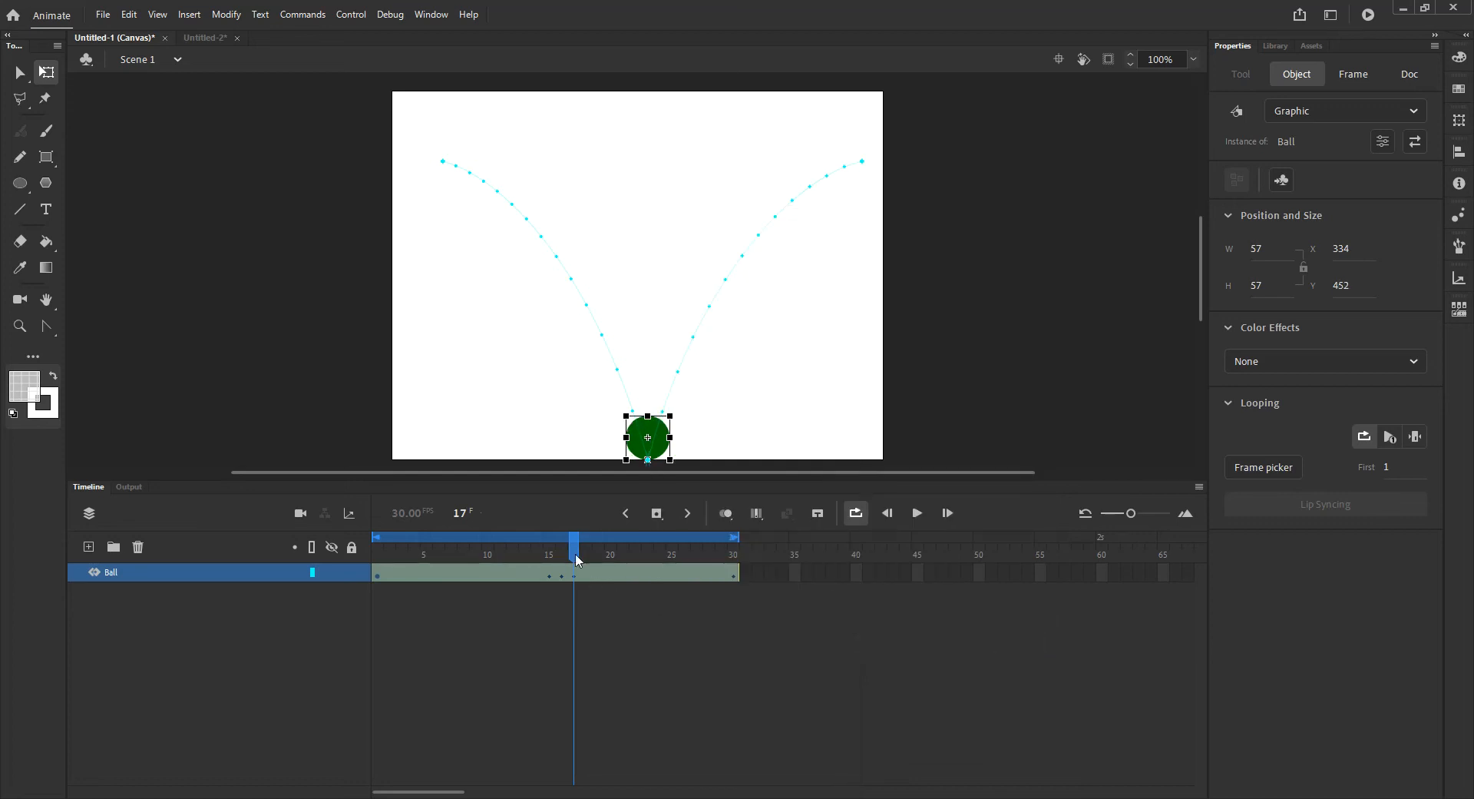
click(613, 610)
mouse_move(570, 542)
mouse_down()
mouse_move(736, 560)
mouse_move(573, 544)
mouse_move(661, 544)
mouse_move(477, 545)
mouse_move(611, 545)
mouse_move(574, 544)
mouse_up()
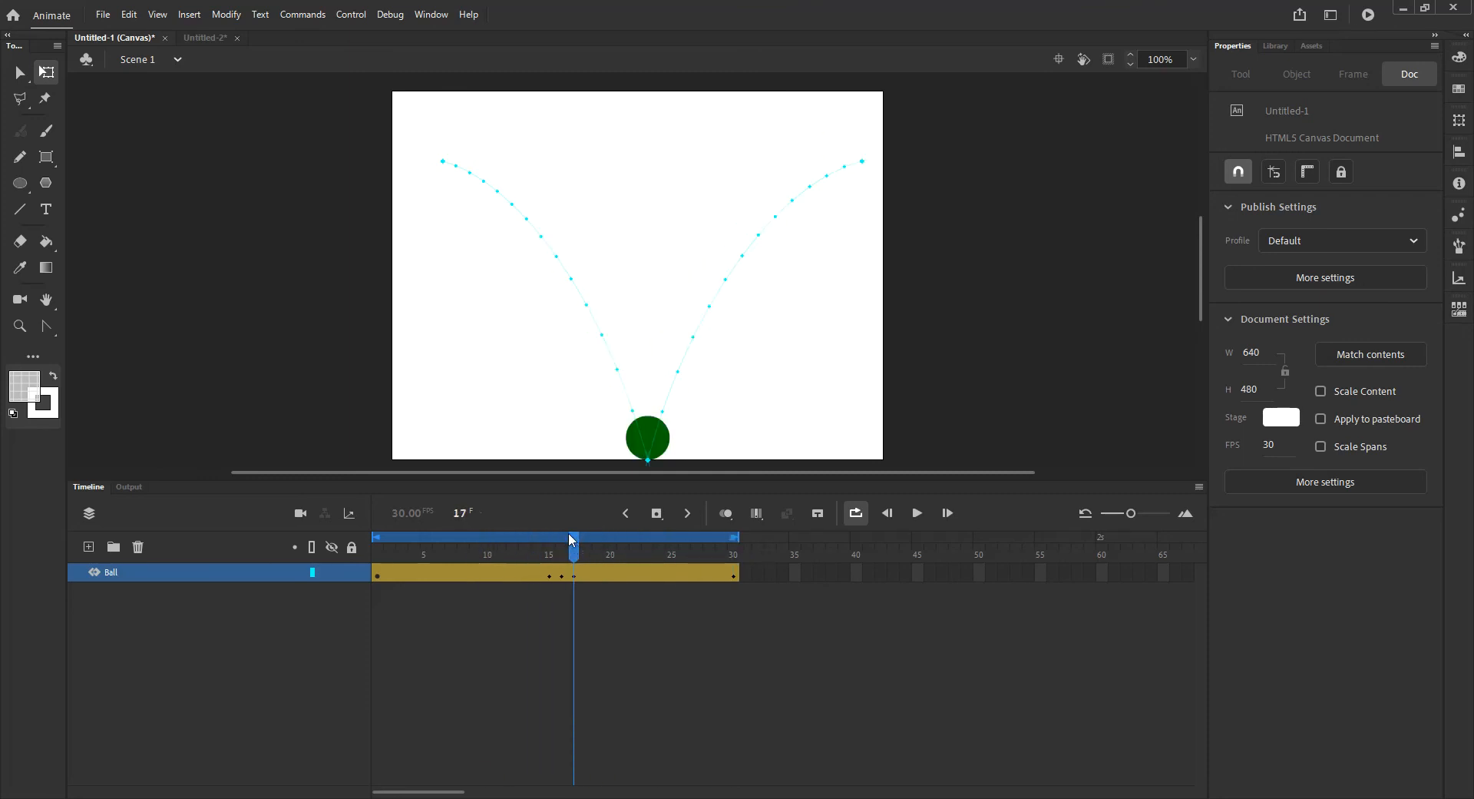
Inspect the ball's shape at frame 17 and at the tween's last keyframe, frame 30
click(645, 434)
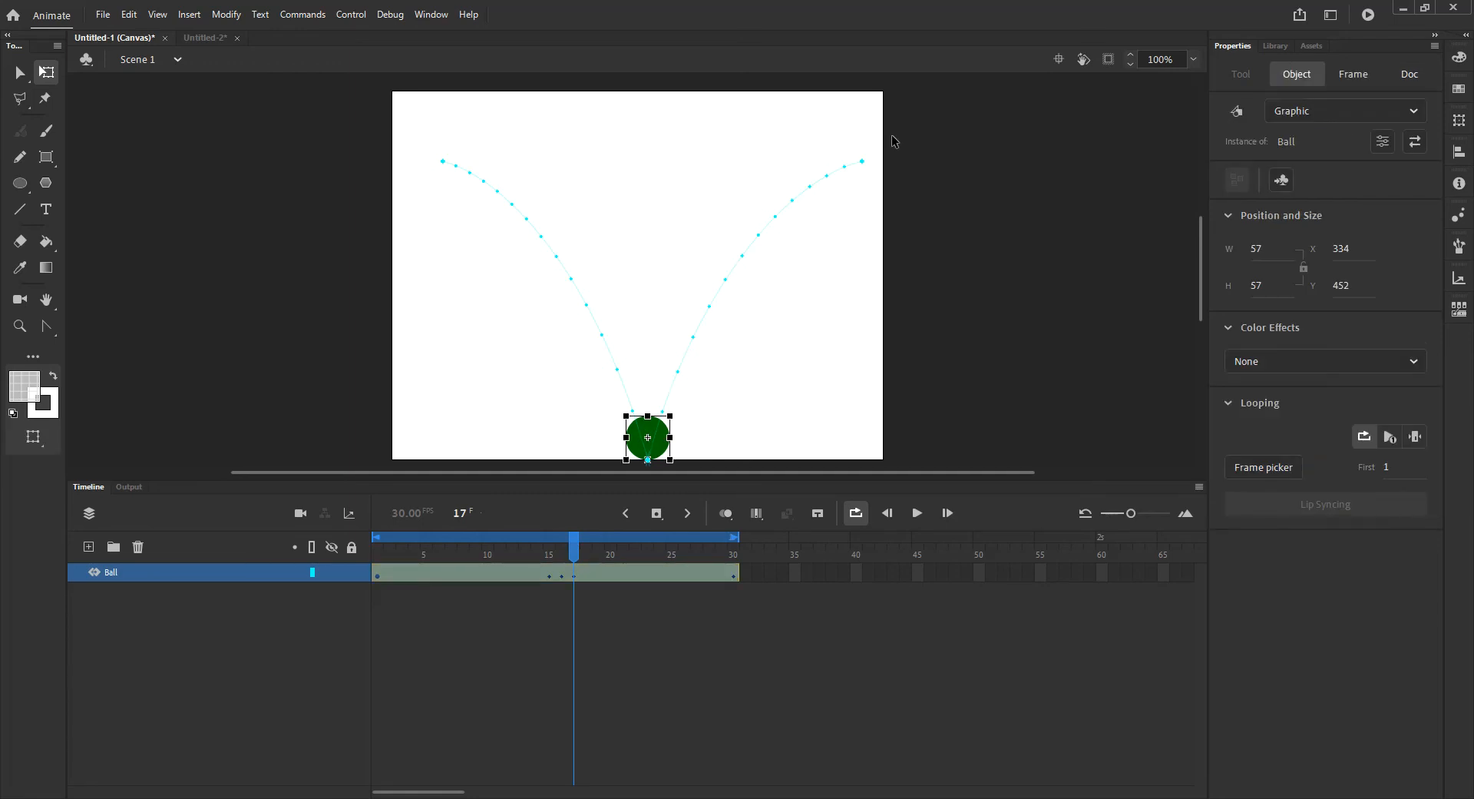
click(571, 573)
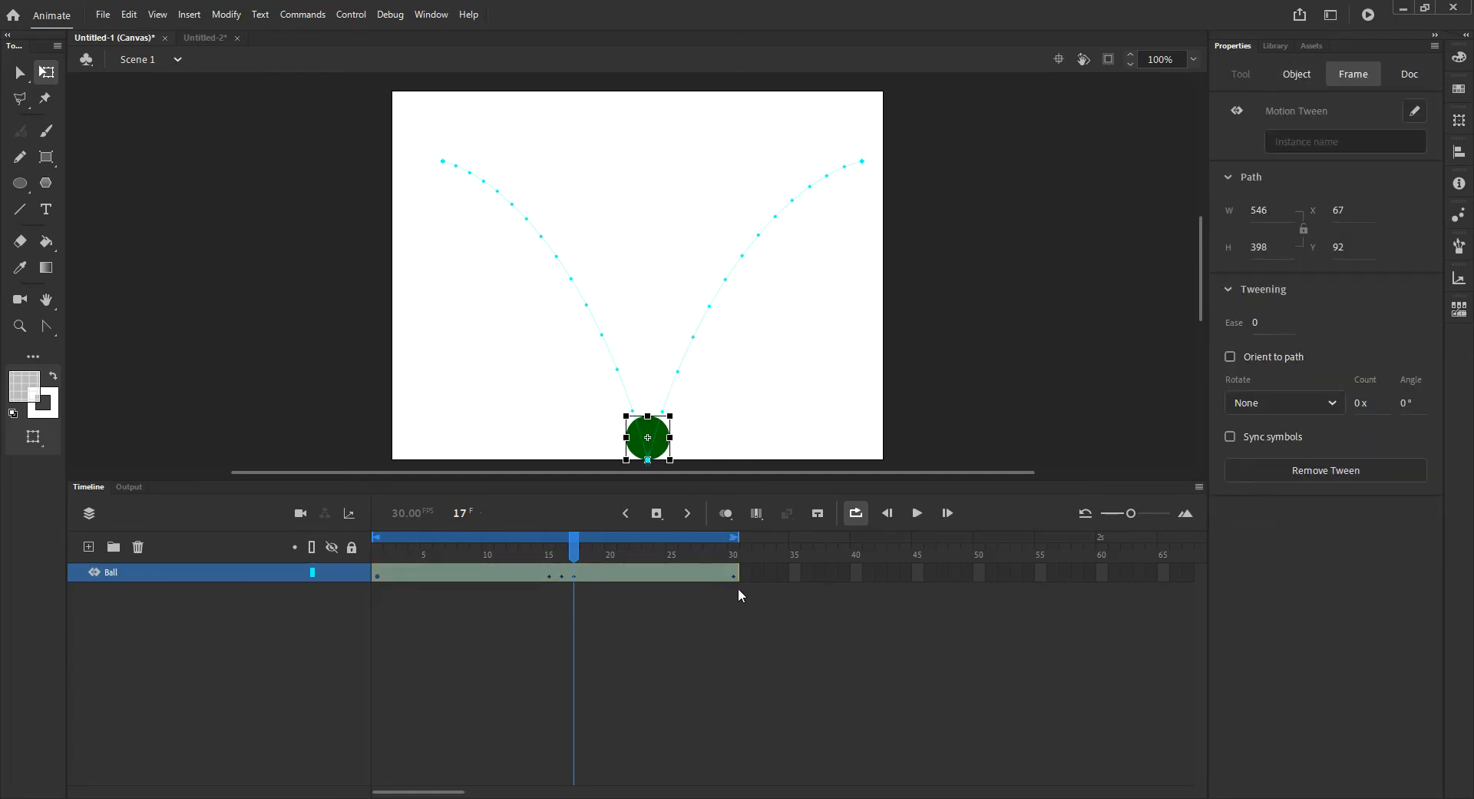
click(740, 588)
ctrl+click(573, 576)
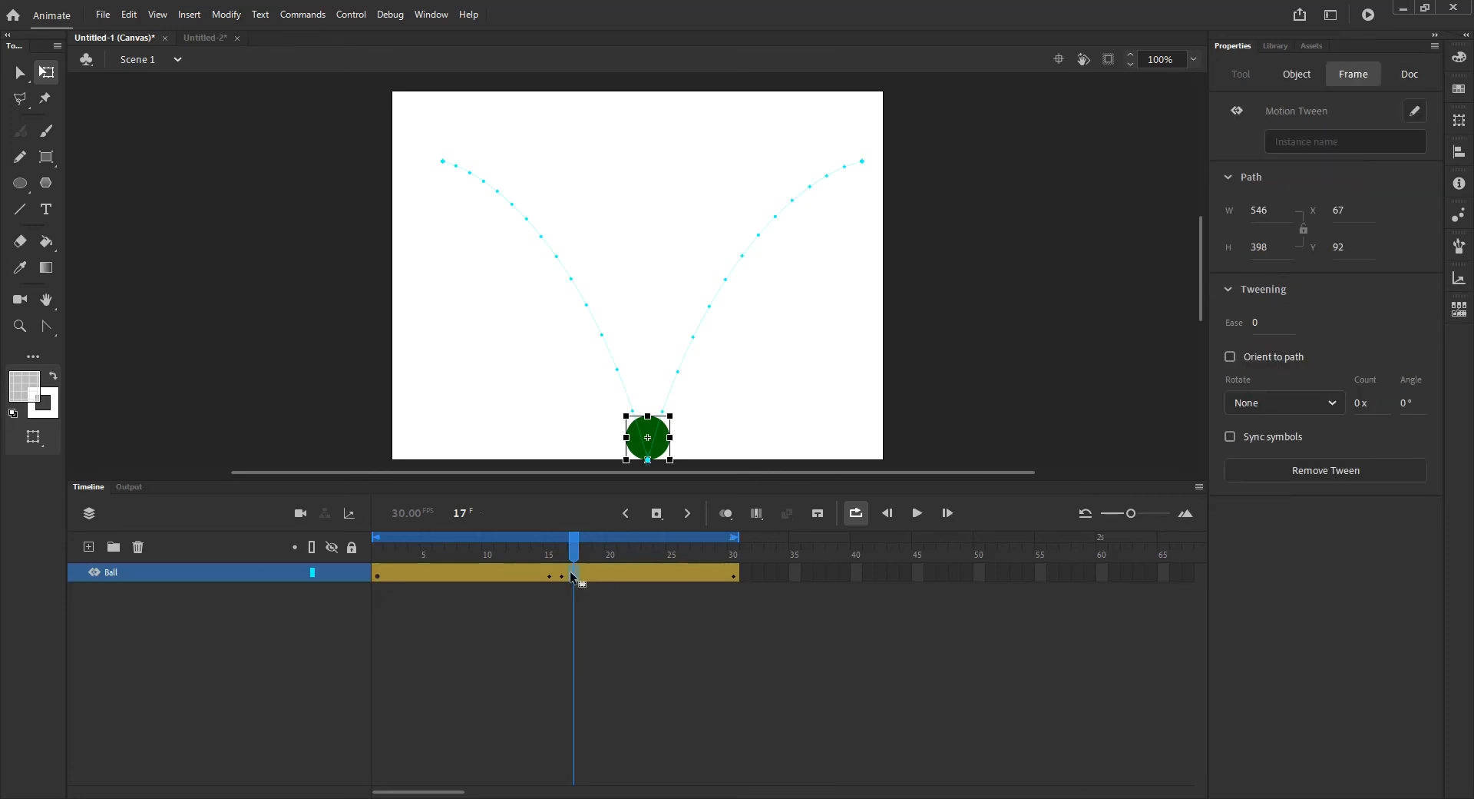
click(732, 574)
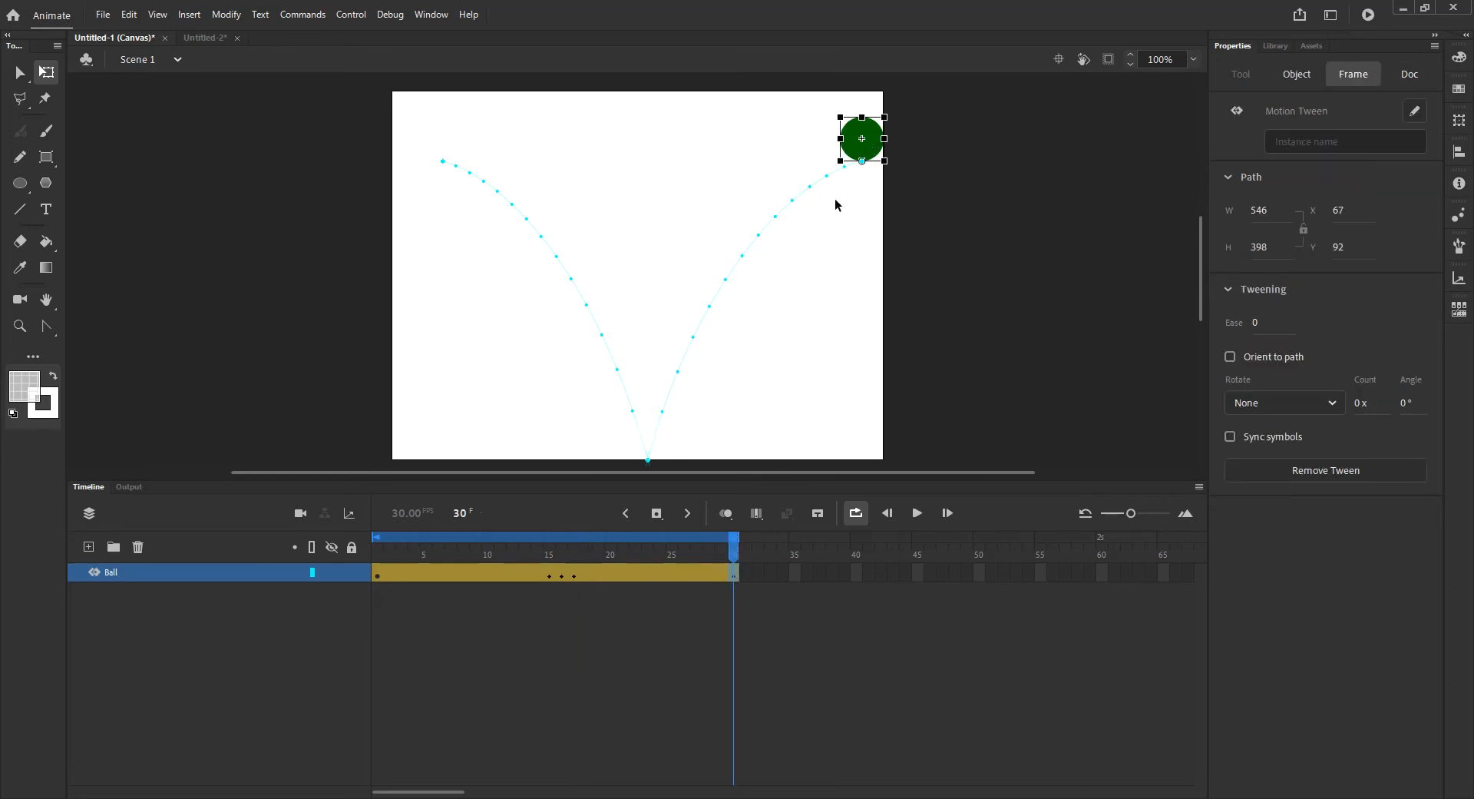
Widen the squashed ball at frame 16 to about 76 px and review the fall up to frame 15
click(566, 563)
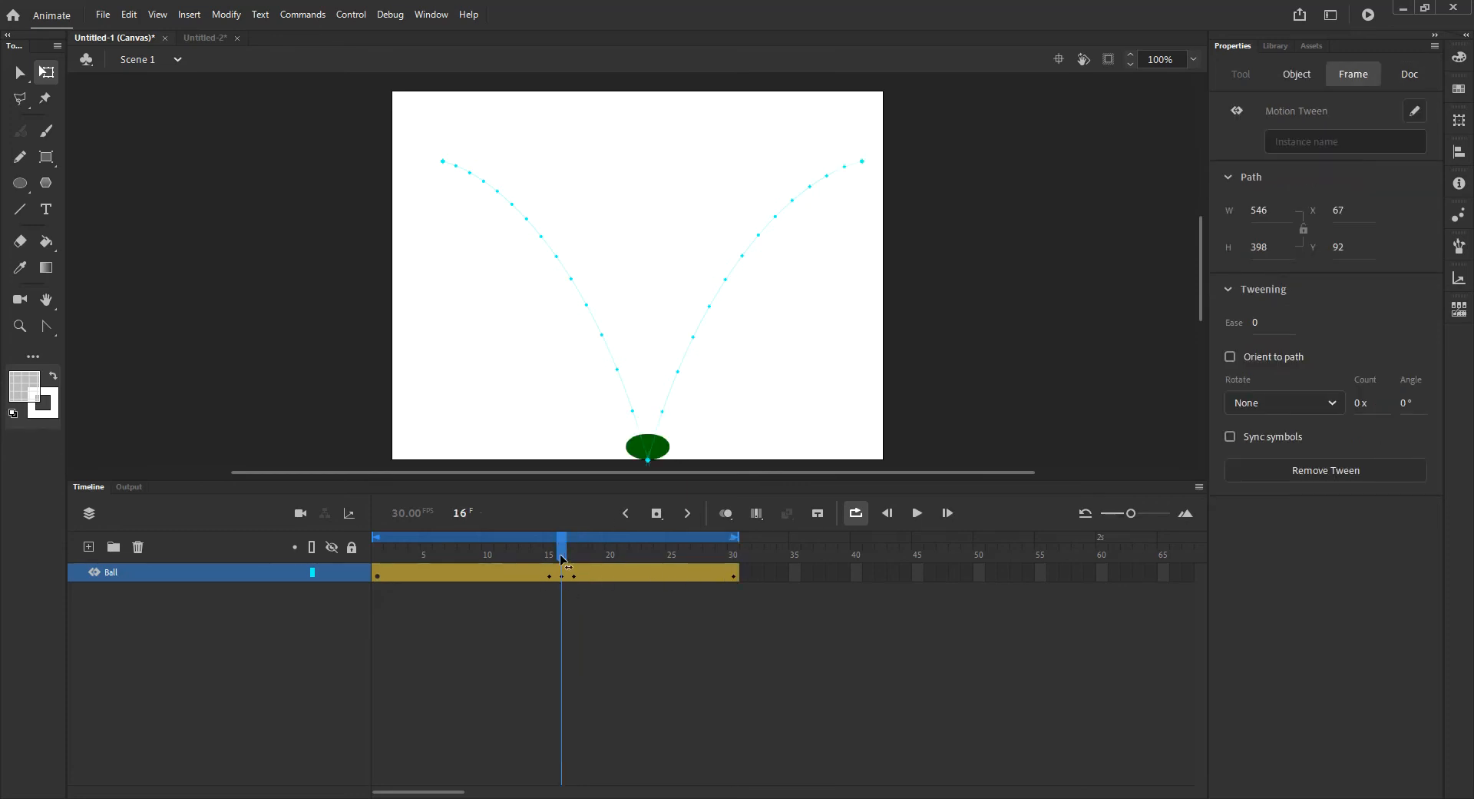
click(632, 664)
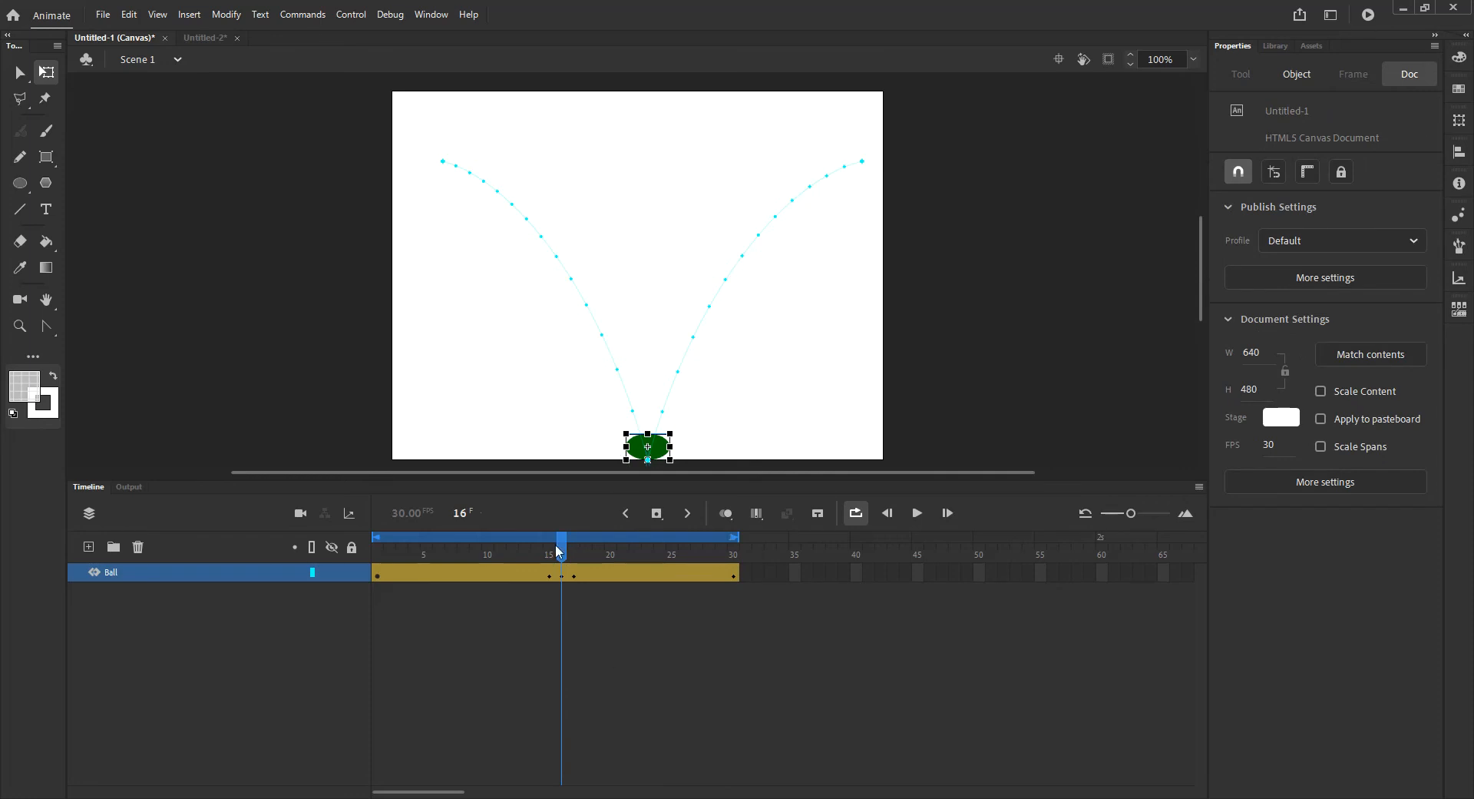
click(615, 444)
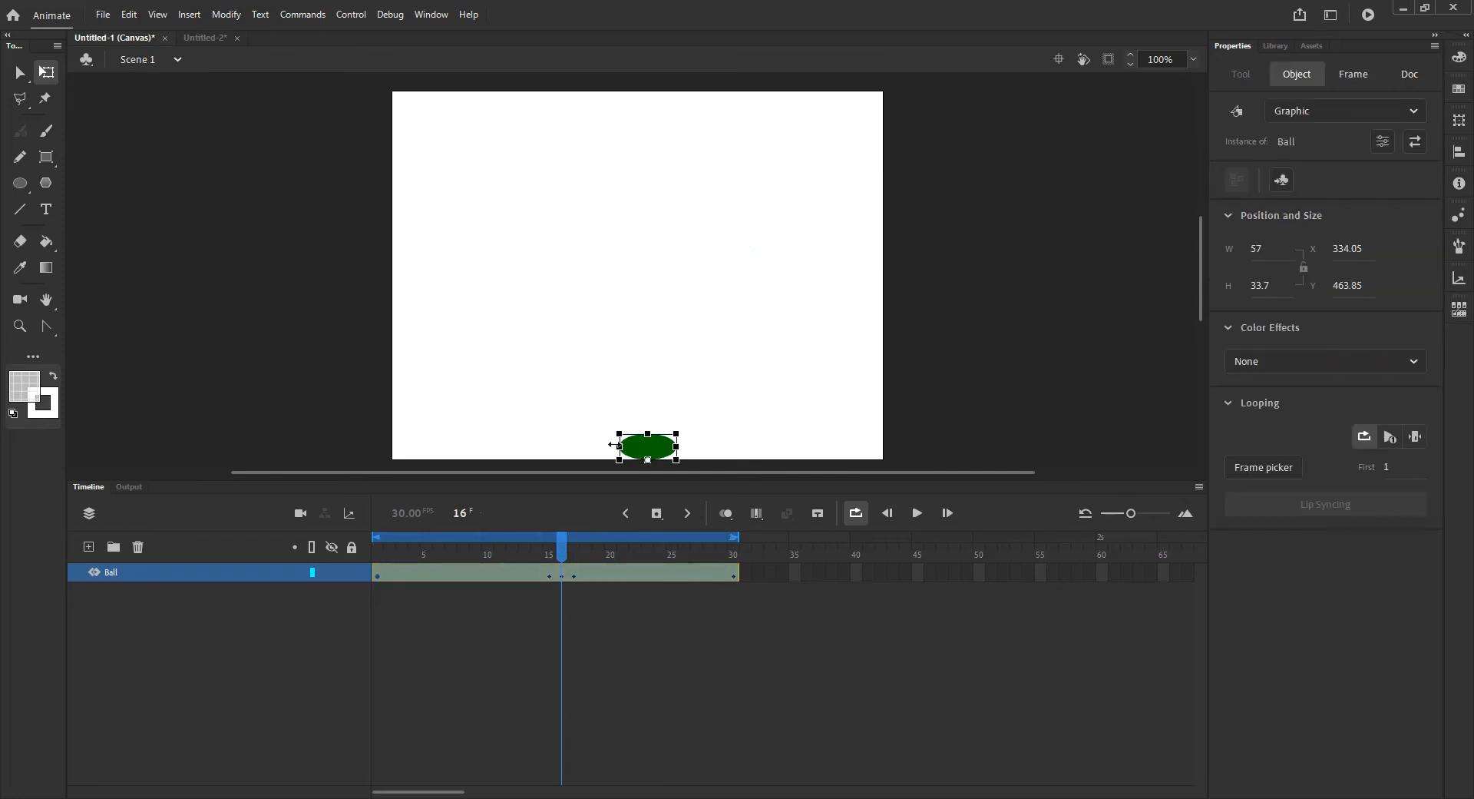
click(443, 576)
drag(444, 577, 552, 585)
click(665, 462)
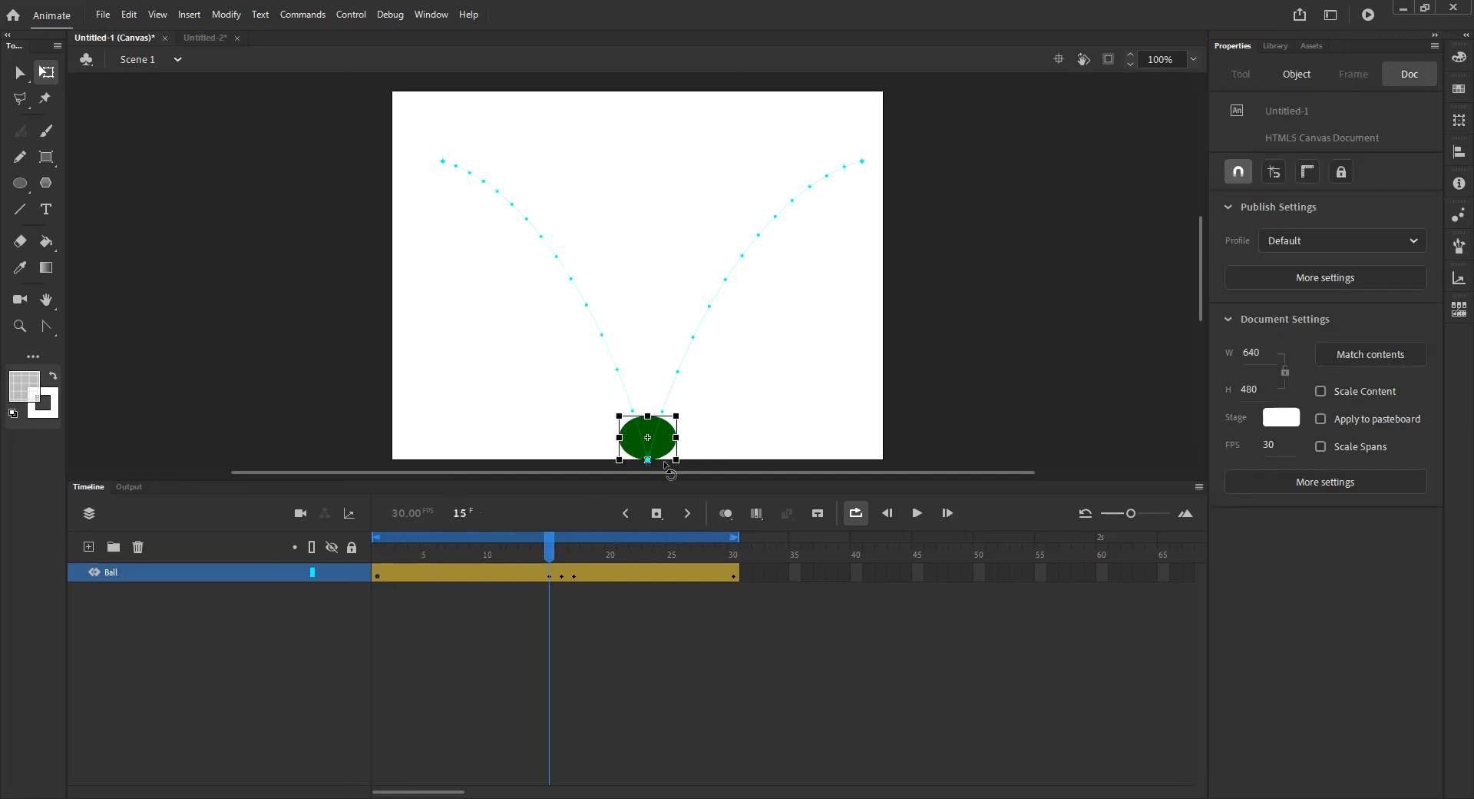
right_click(550, 576)
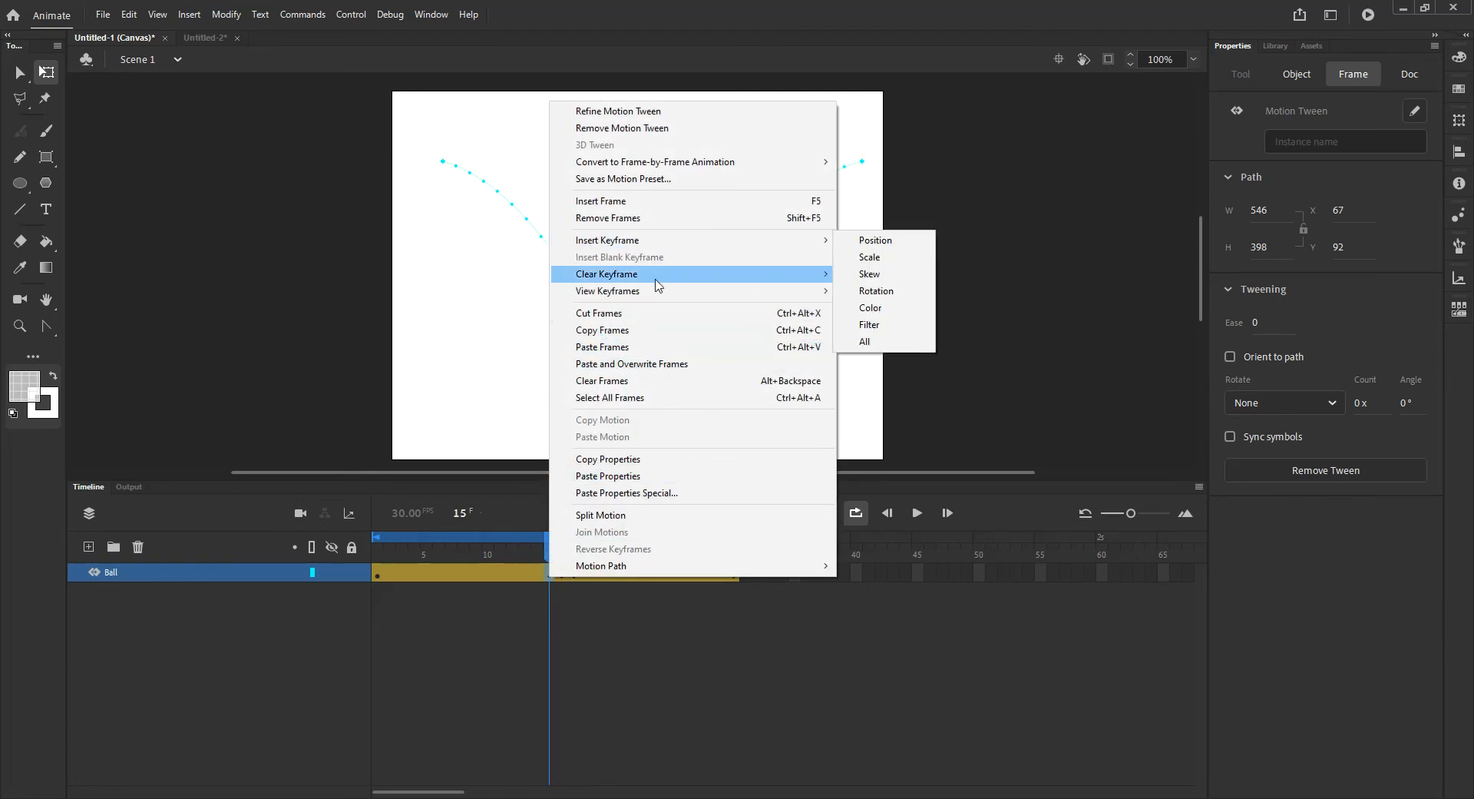
click(525, 12)
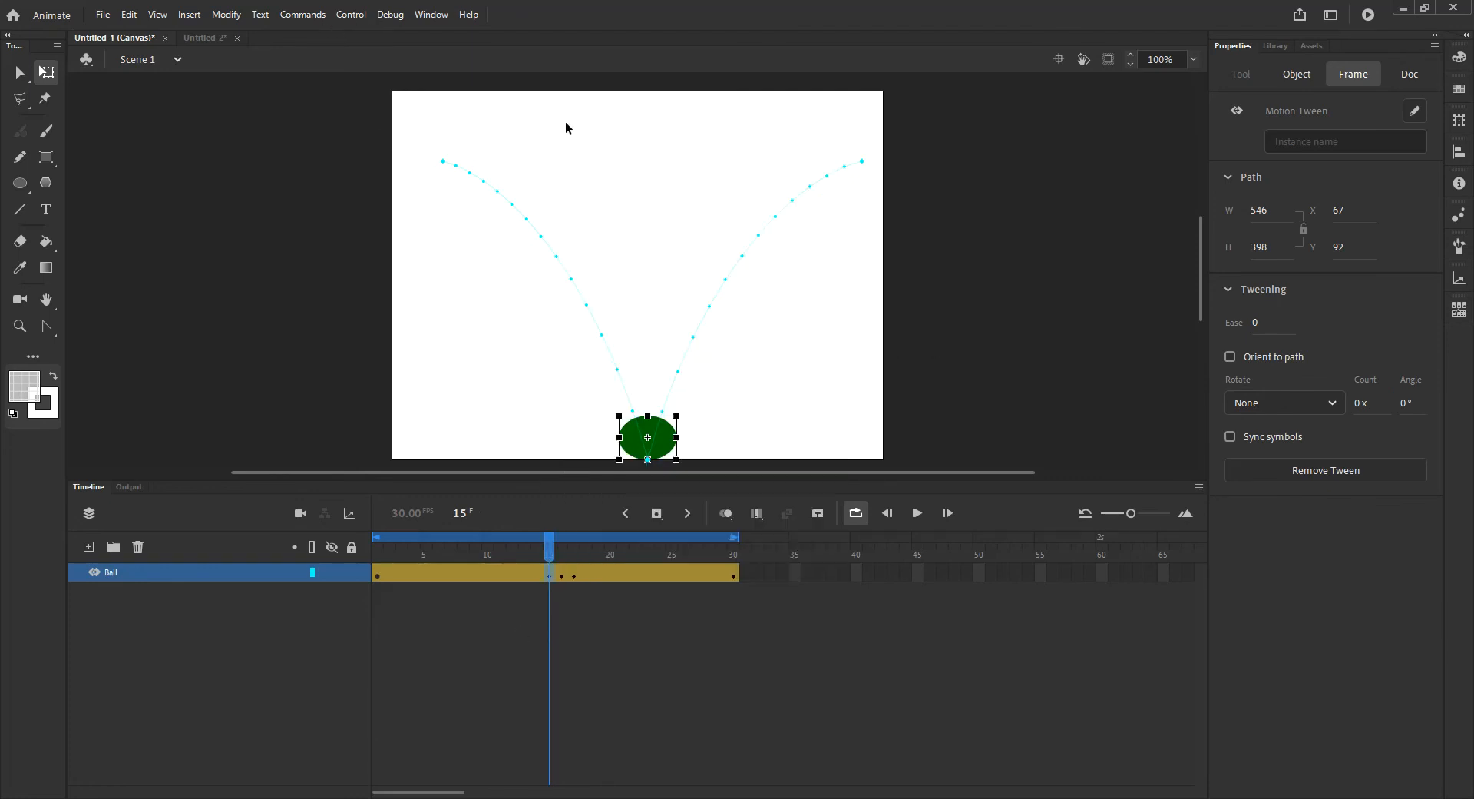
right_click(654, 444)
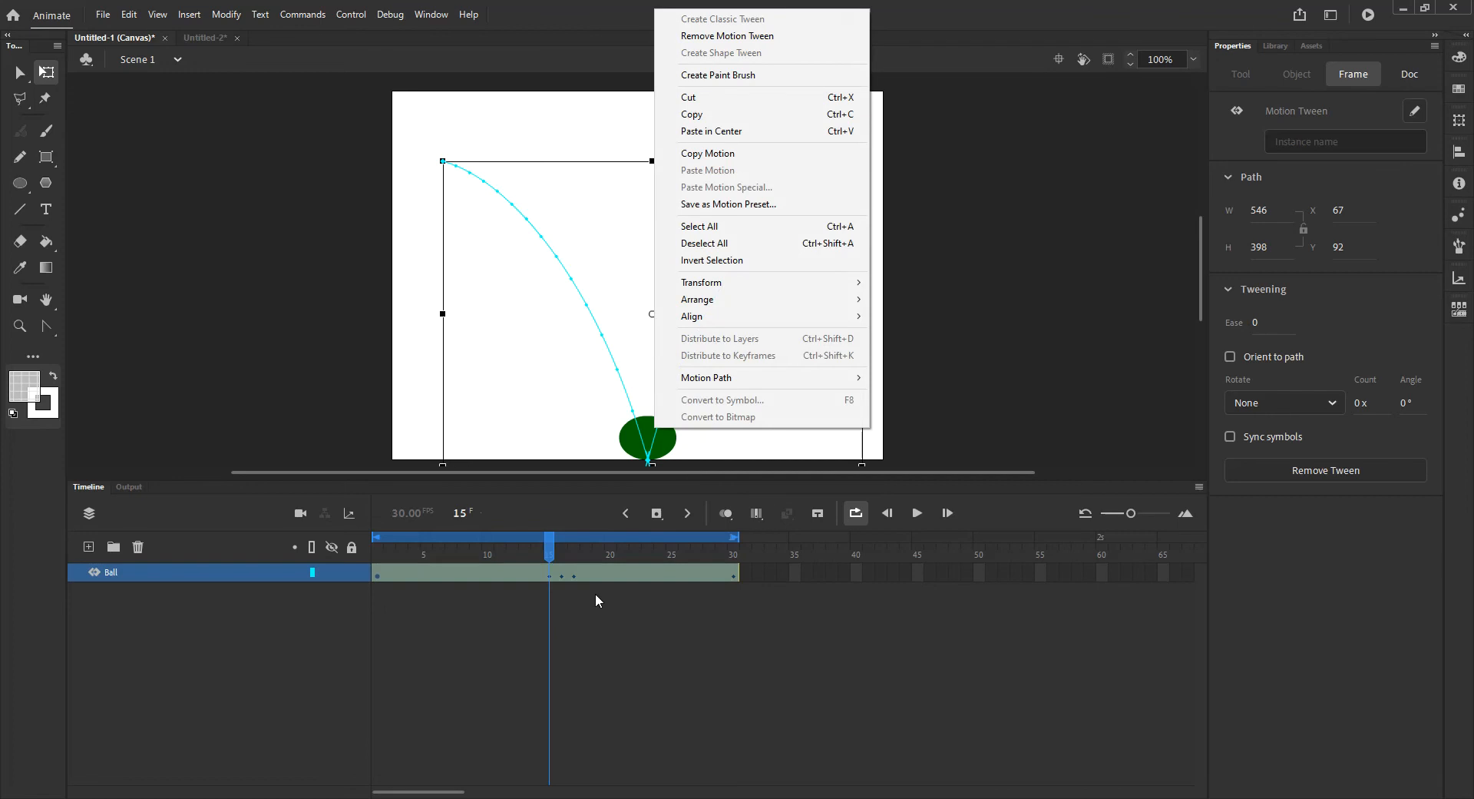
click(560, 609)
Restore the ball's round shape at frame 15 with Remove Transform
click(647, 440)
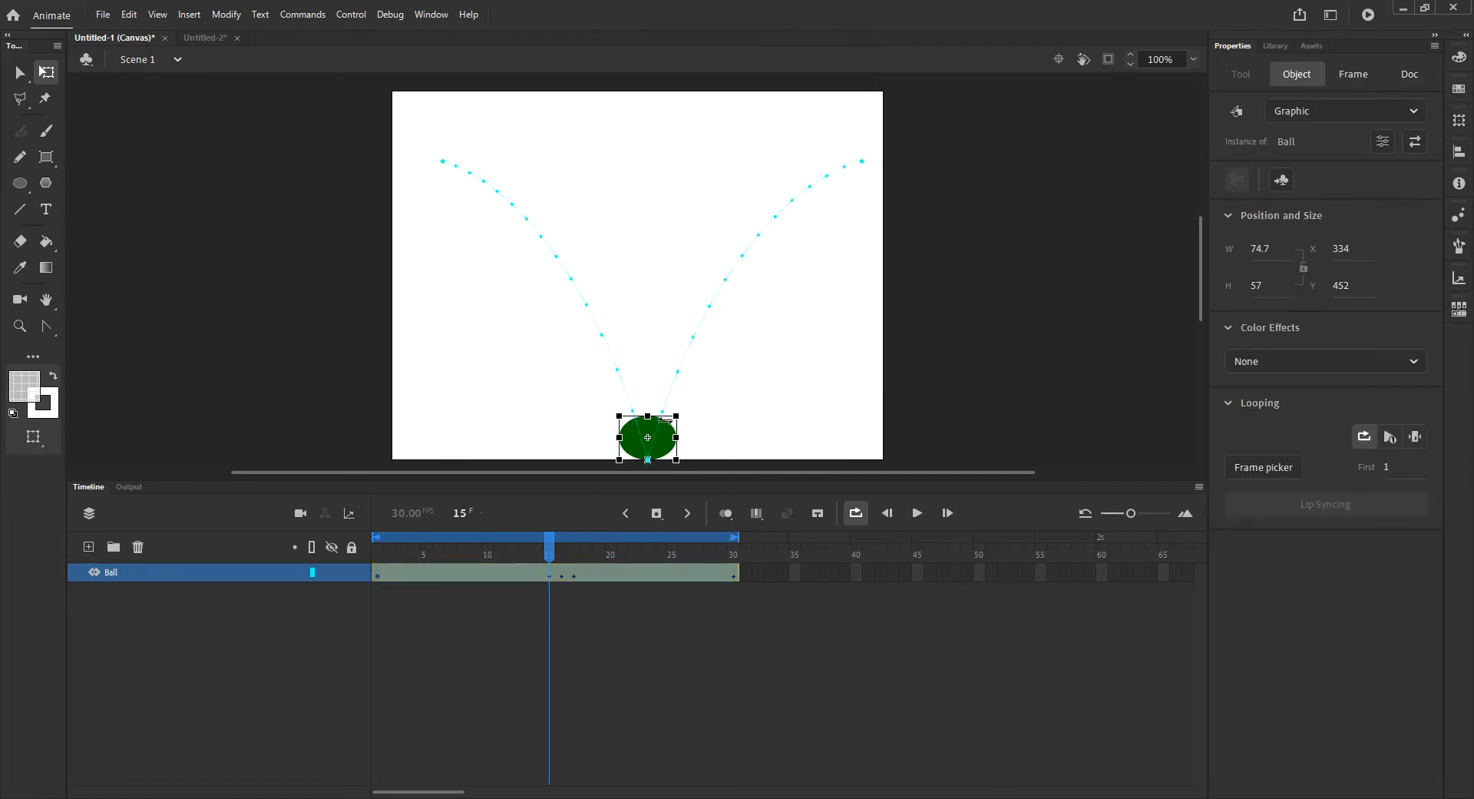
right_click(663, 425)
mouse_move(748, 461)
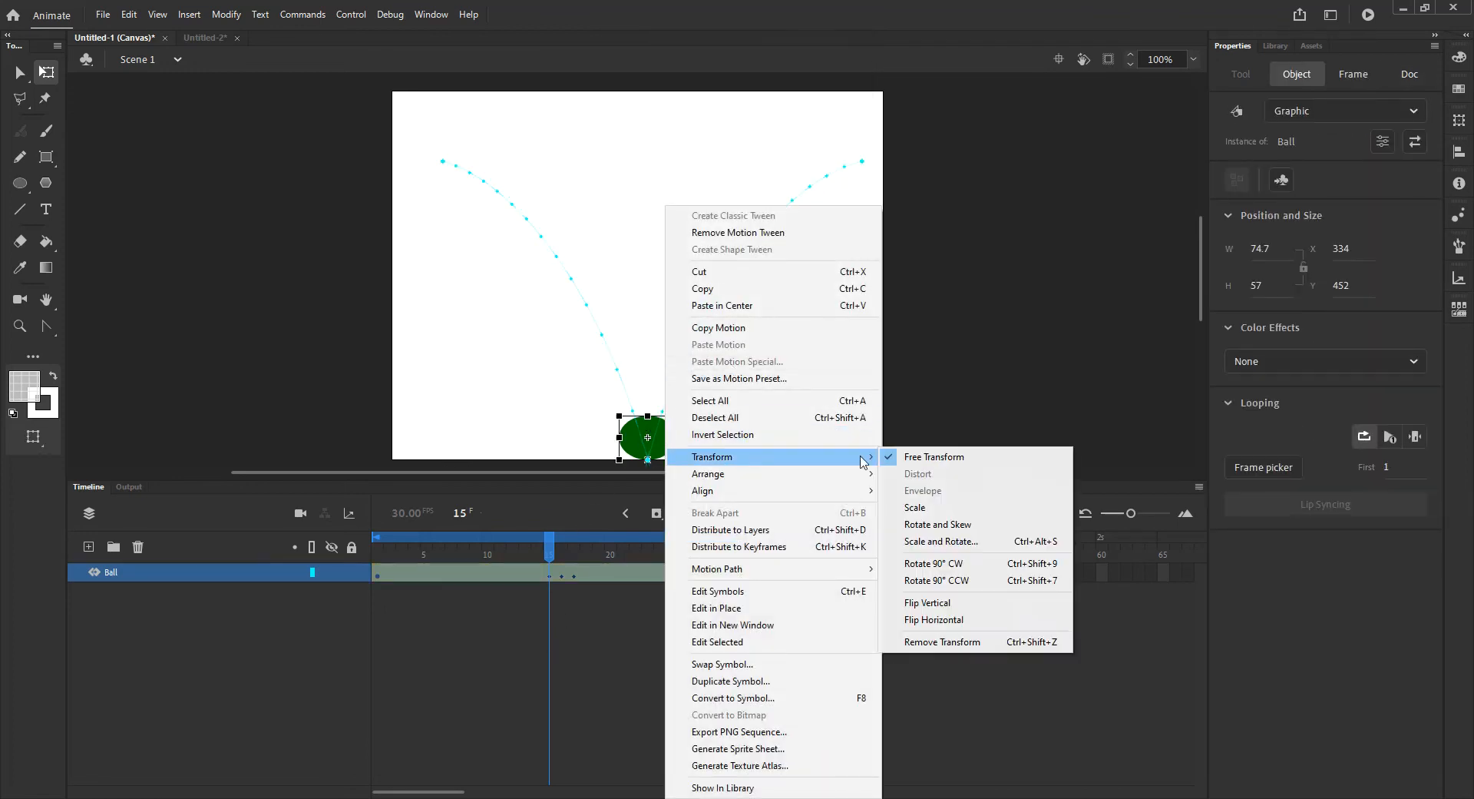
click(934, 642)
Reset the widened ball at frame 17 to its original round shape with Remove Transform
mouse_move(549, 574)
mouse_down()
mouse_move(377, 577)
mouse_move(578, 596)
mouse_move(576, 577)
mouse_up()
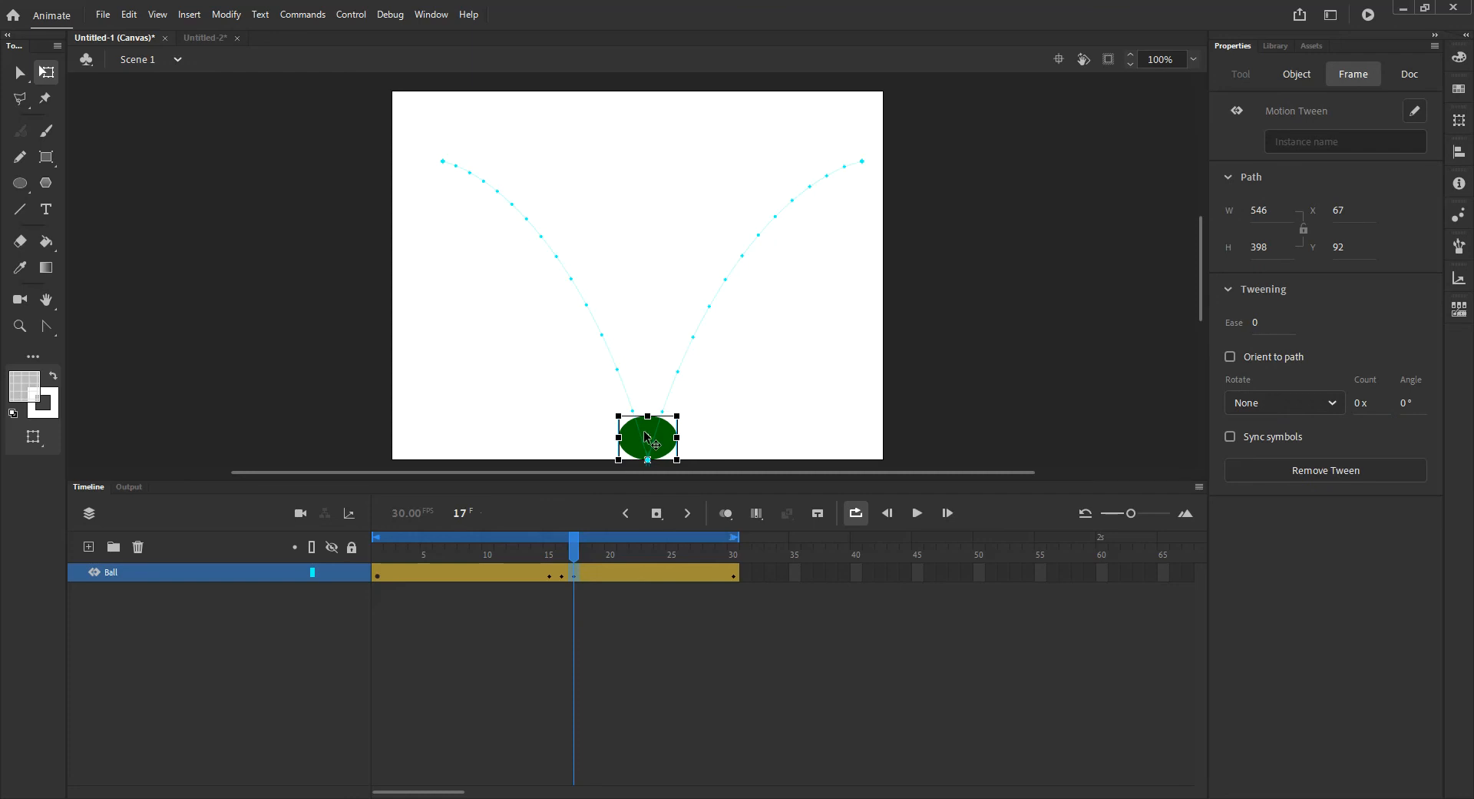
right_click(646, 438)
mouse_move(751, 457)
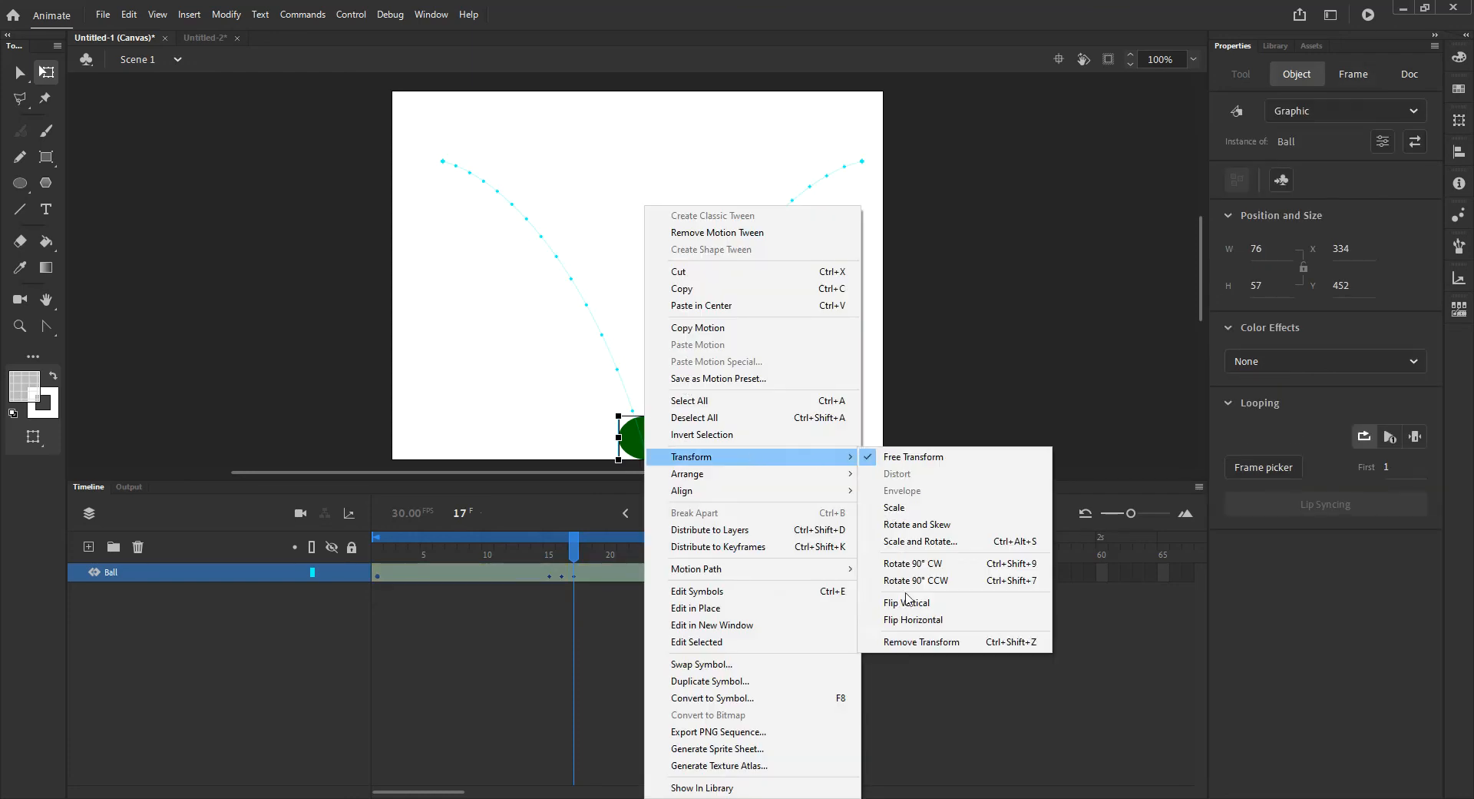
click(918, 642)
Play the tween from frame 1 to review the bounce with the widened squash
drag(575, 554, 207, 697)
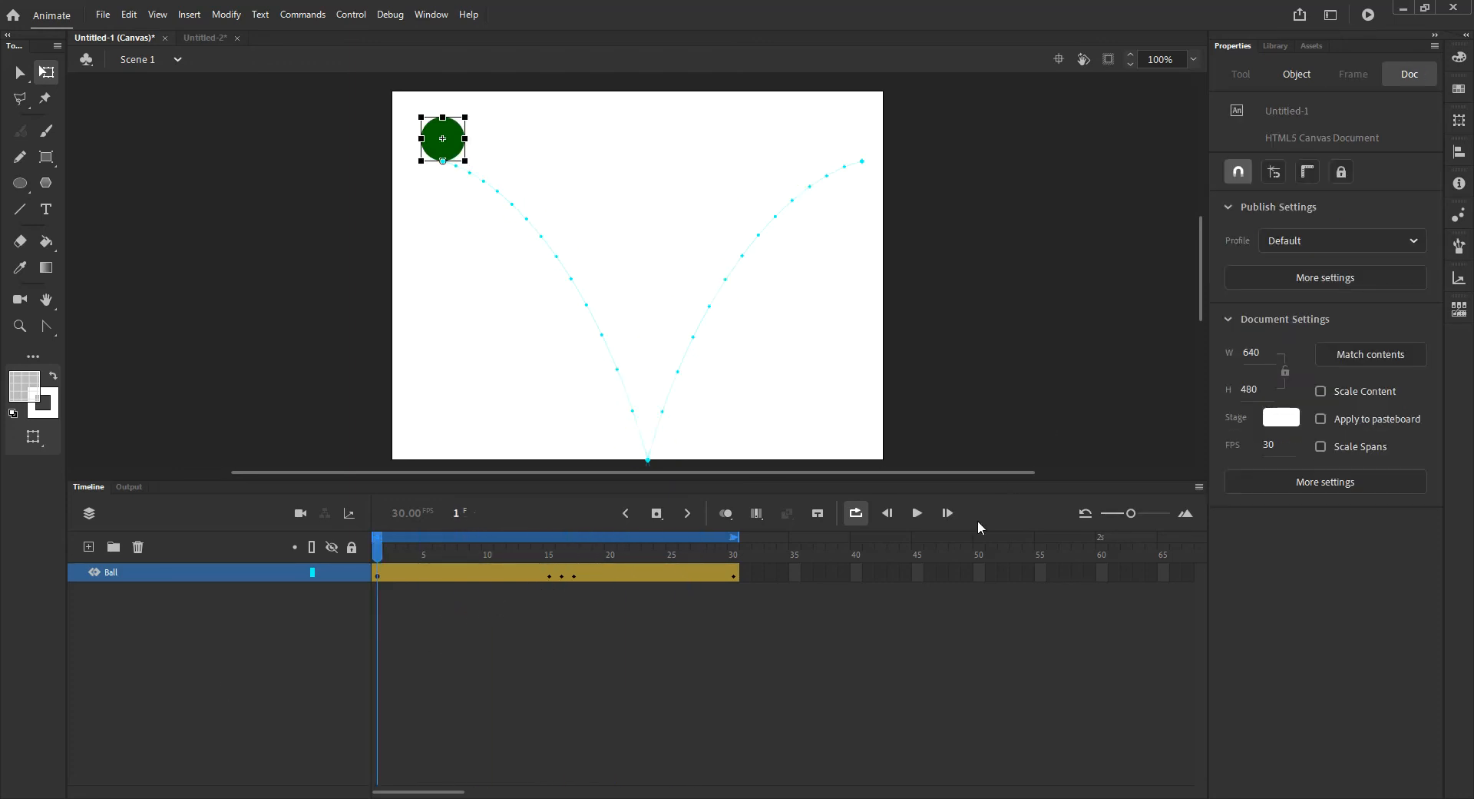
click(917, 513)
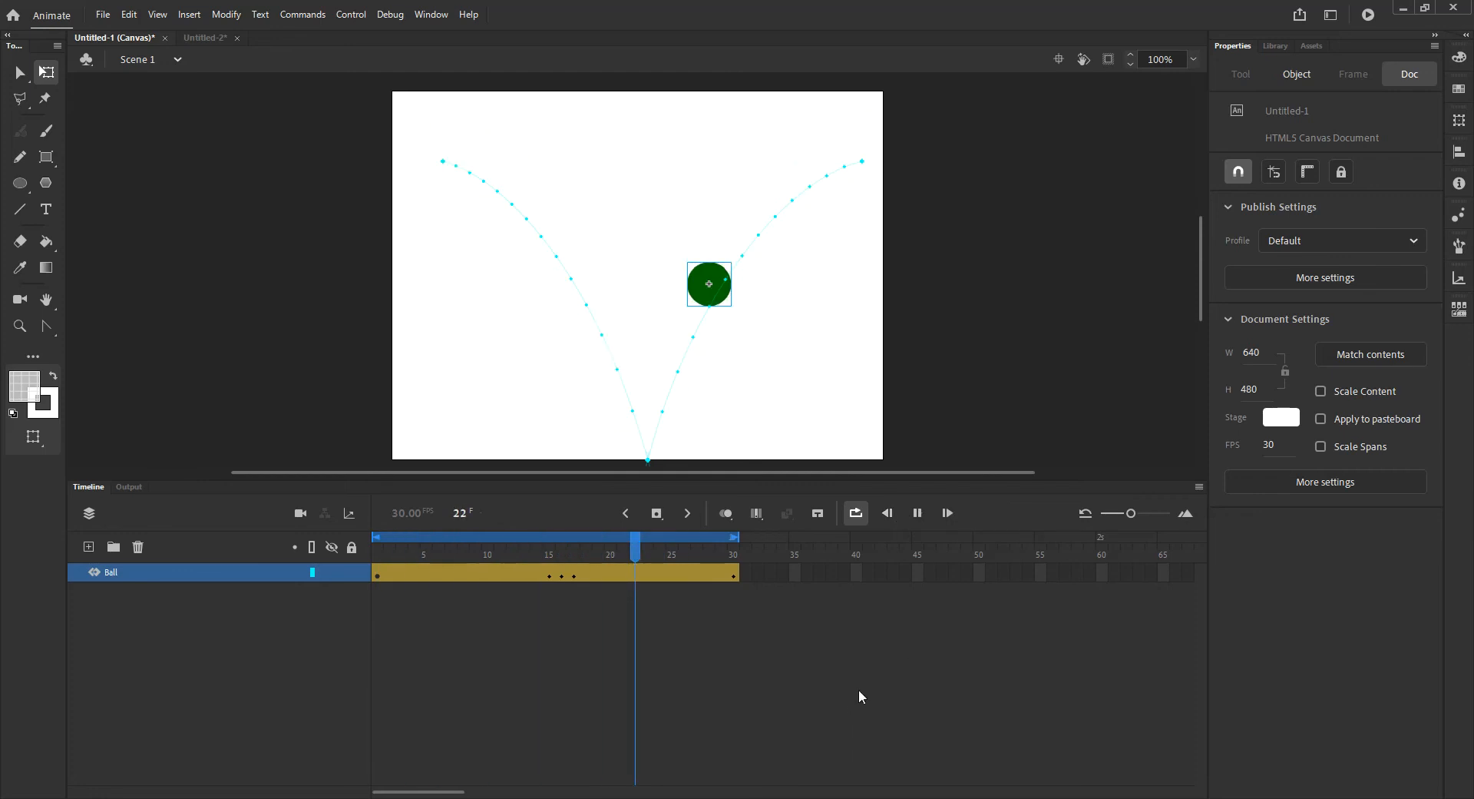
key(Return)
click(1022, 302)
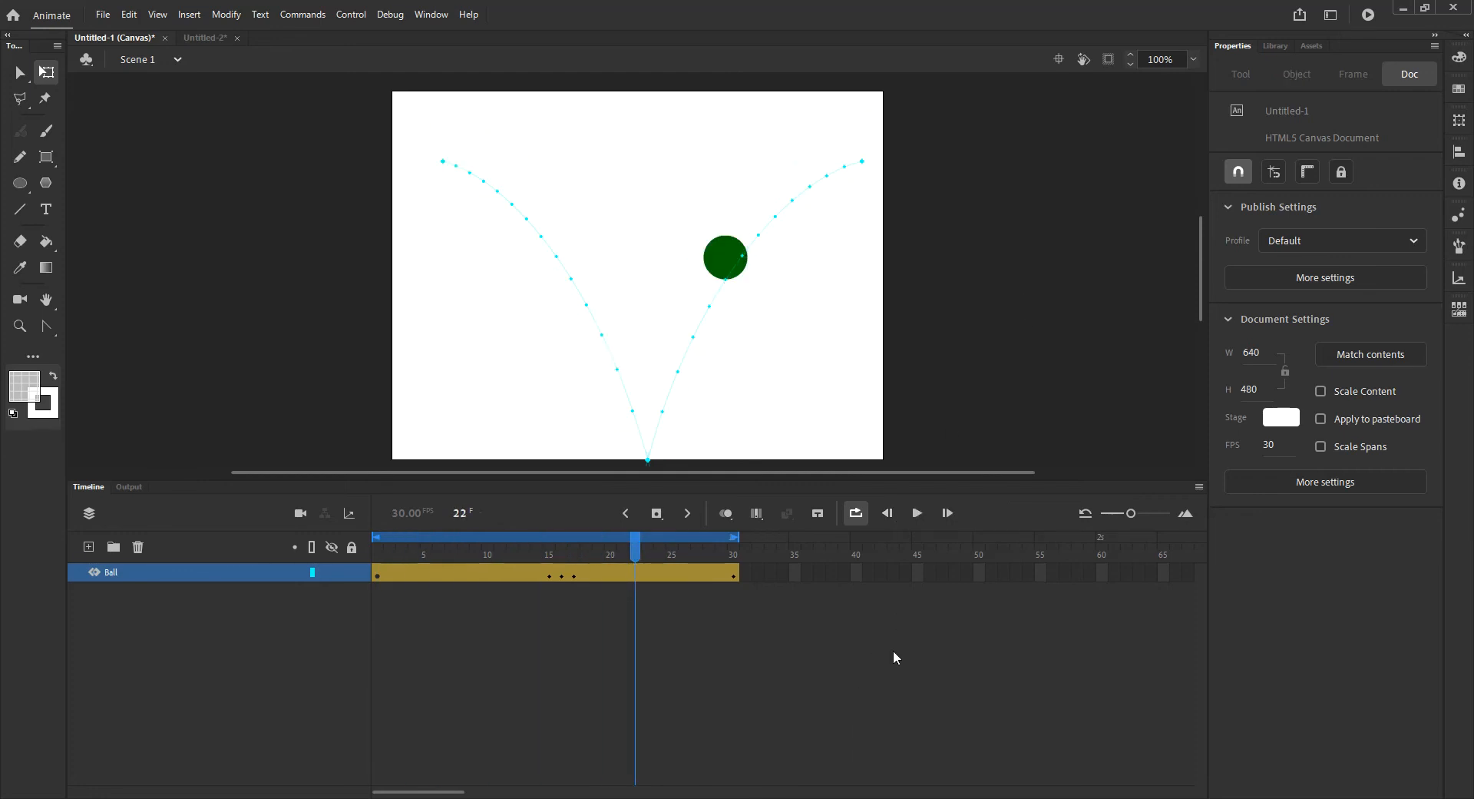
click(916, 513)
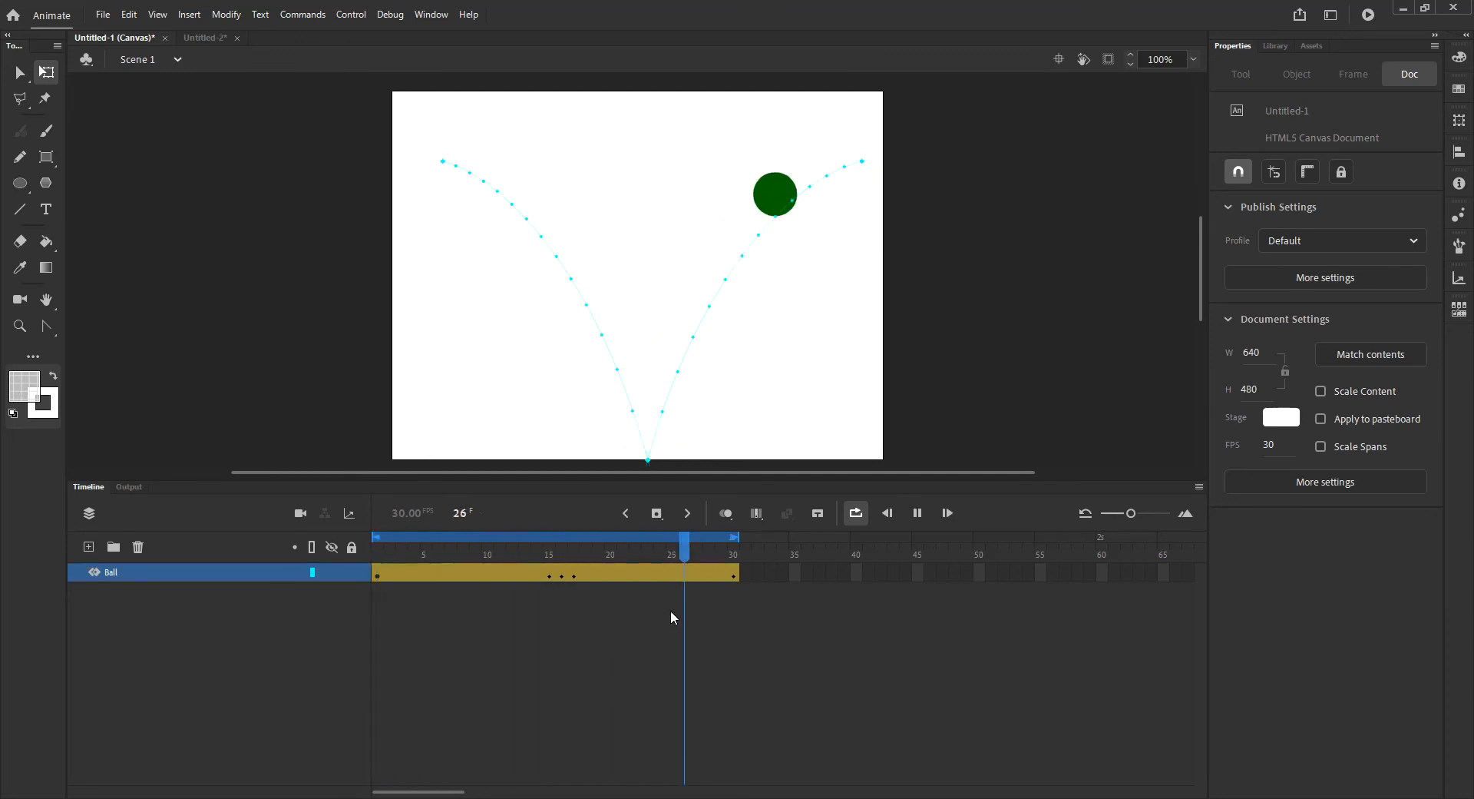
click(917, 513)
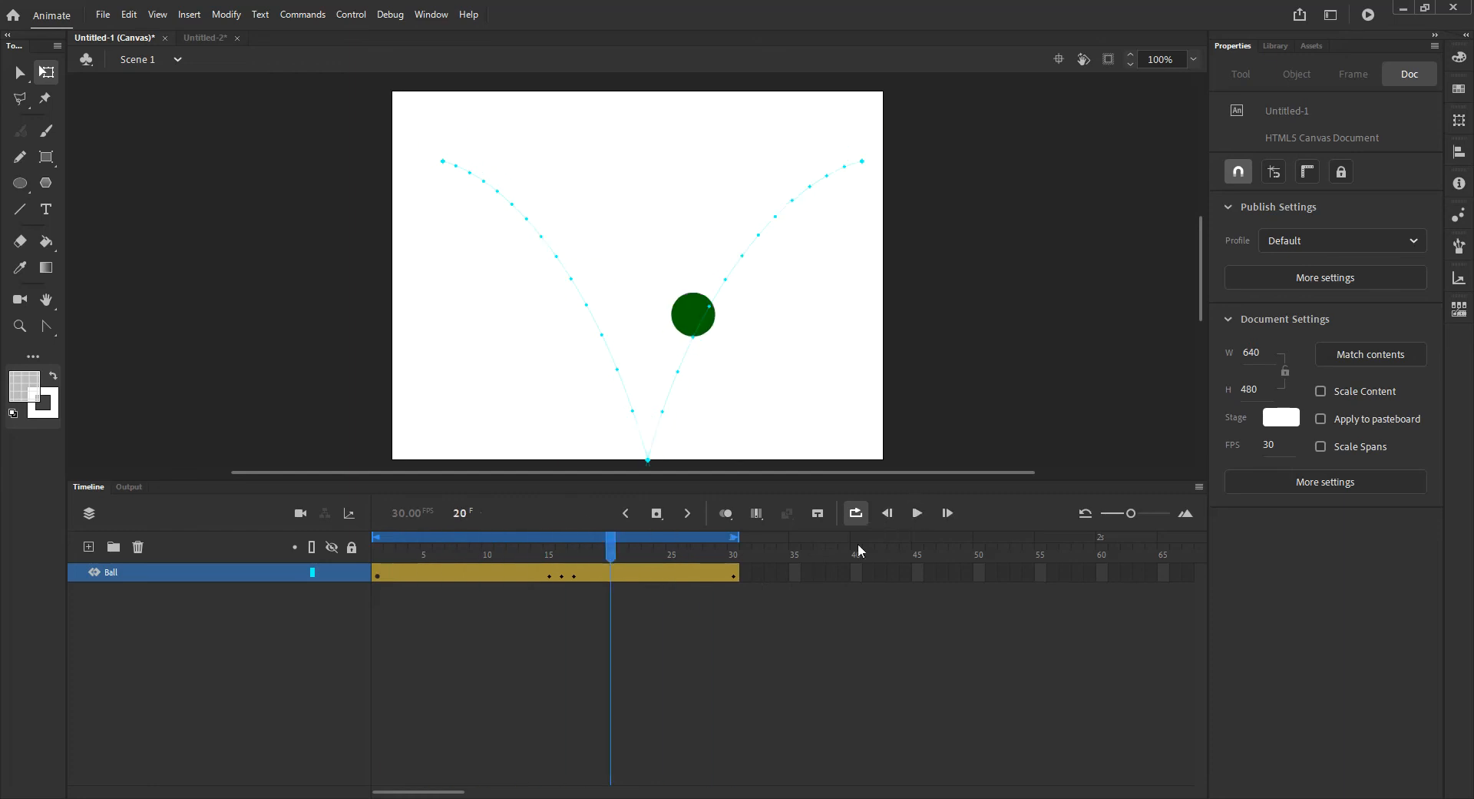
Try skewing the ball vertically at frame 10 of the fall, undoing the first reshaping attempt
drag(626, 563, 488, 580)
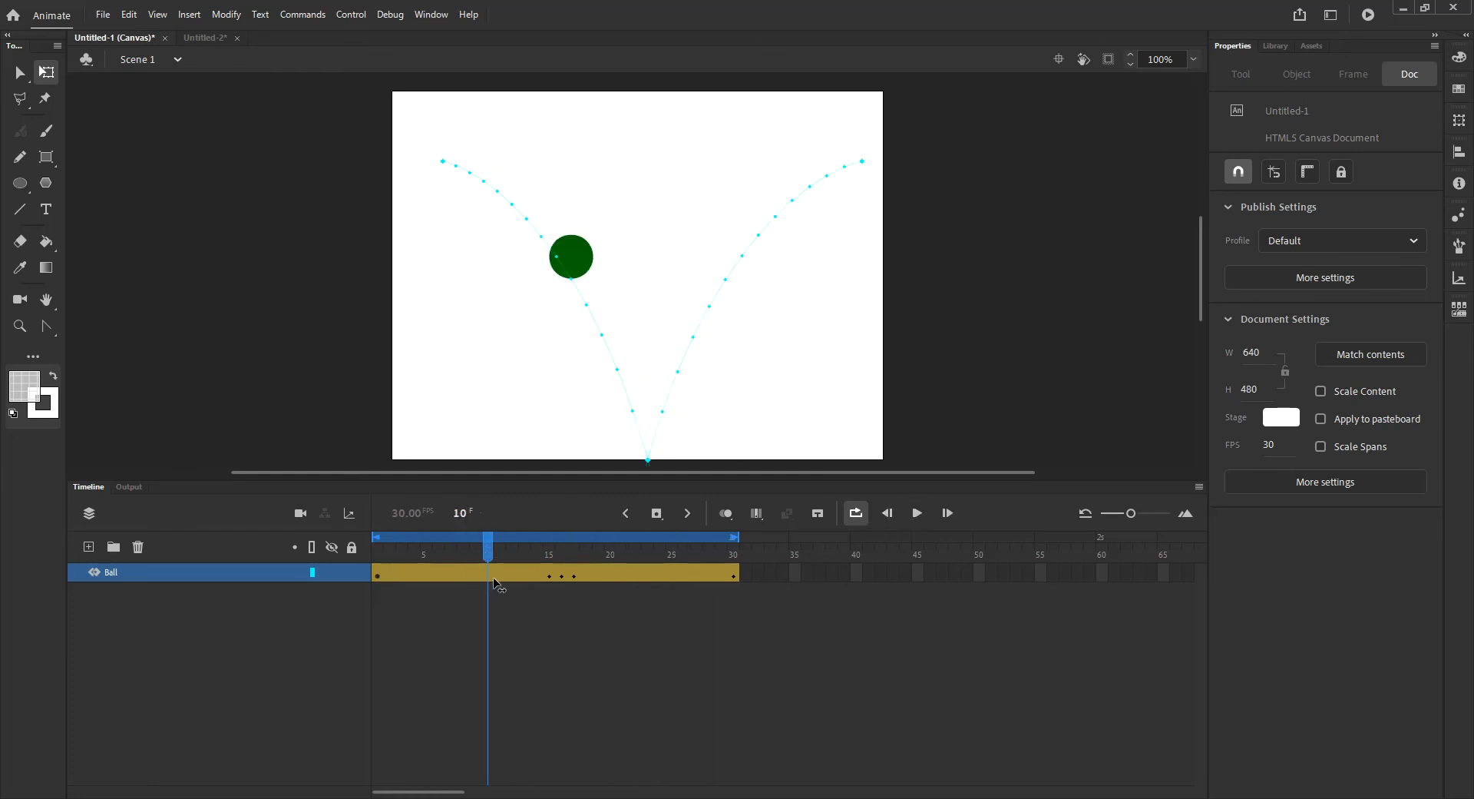
click(587, 270)
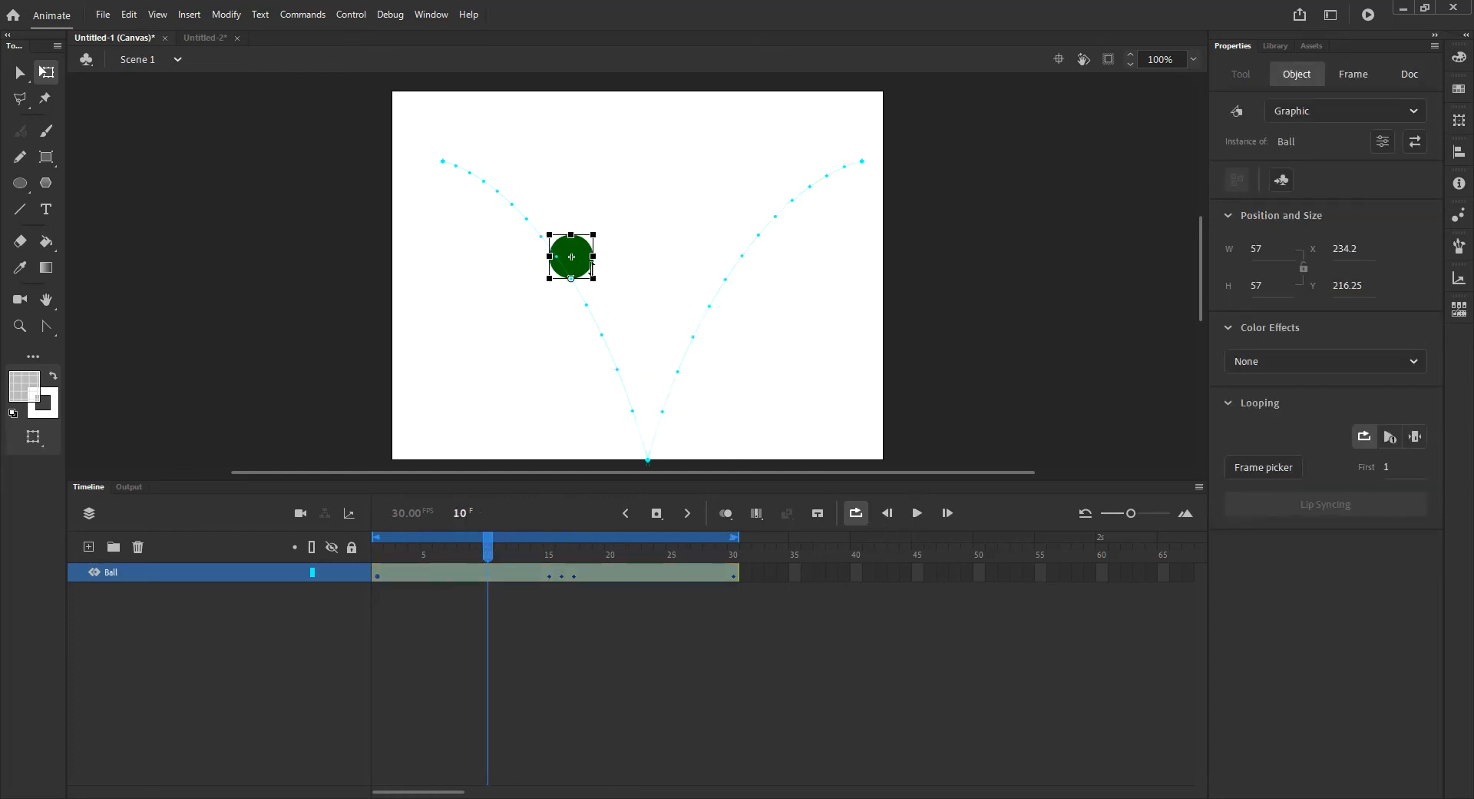
drag(597, 283, 621, 323)
key(ctrl+z)
drag(598, 251, 598, 260)
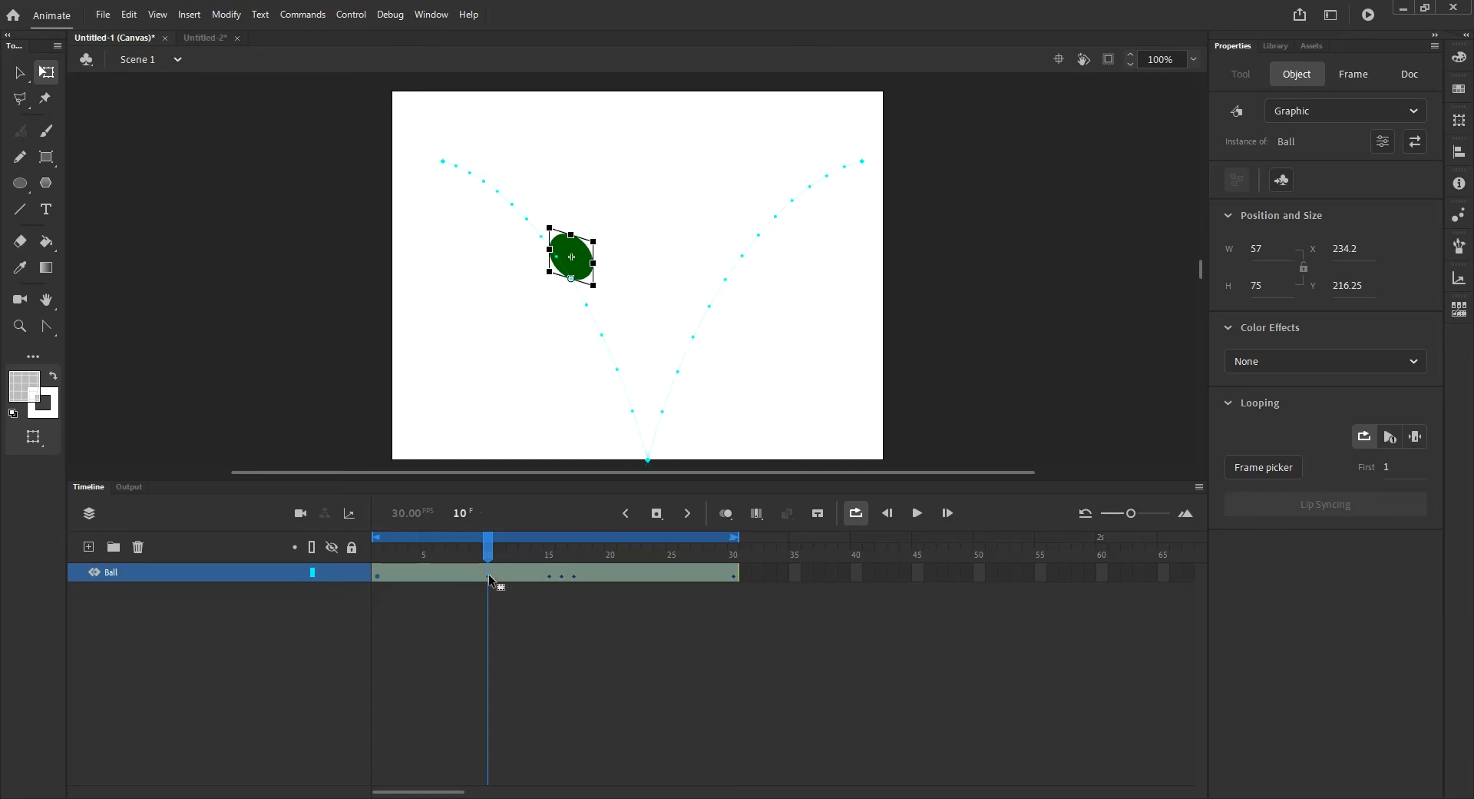
Check how the skew affects the ball at frame 16, and undo the skew made at frame 10
drag(489, 551, 564, 604)
click(647, 460)
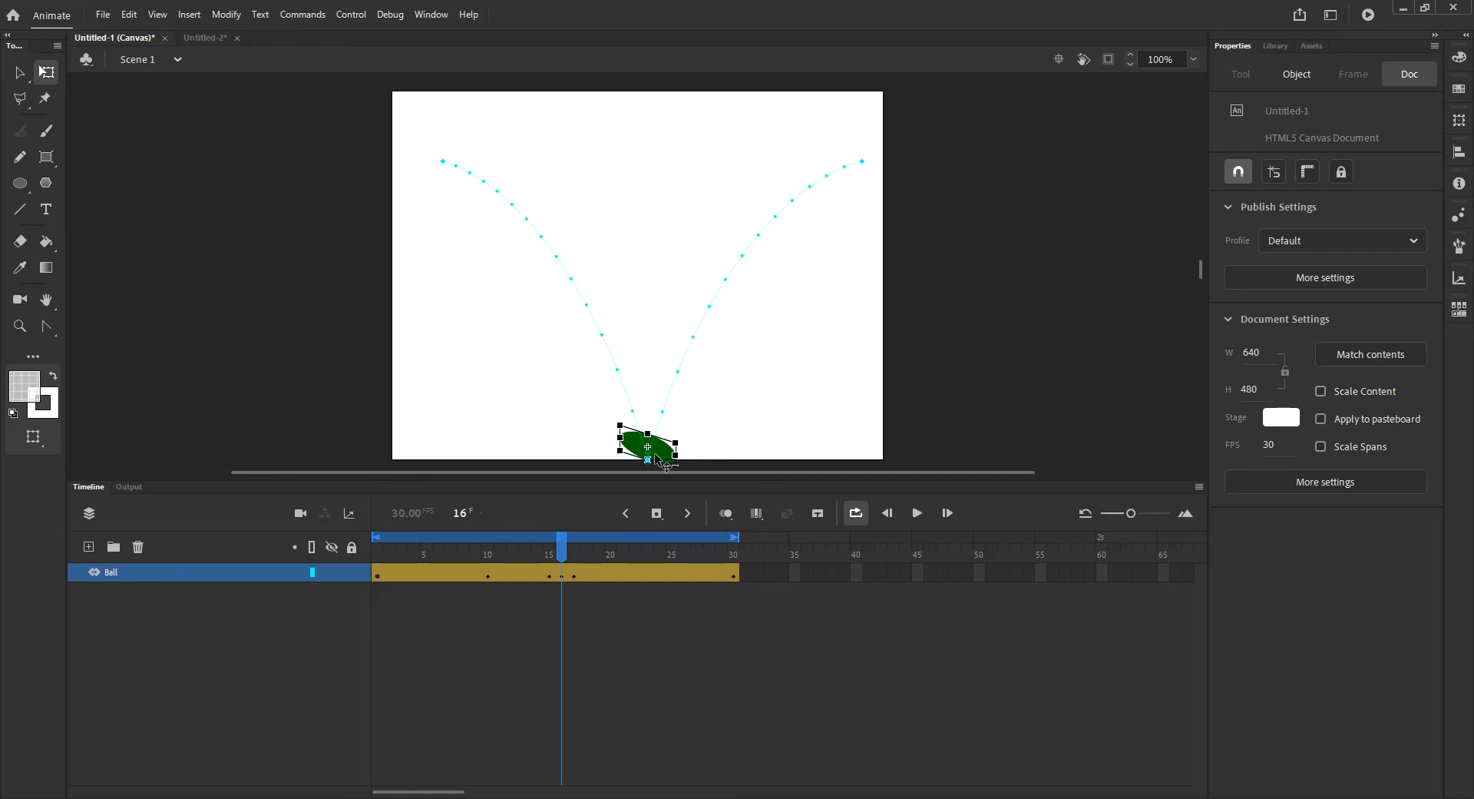
key(ctrl+z)
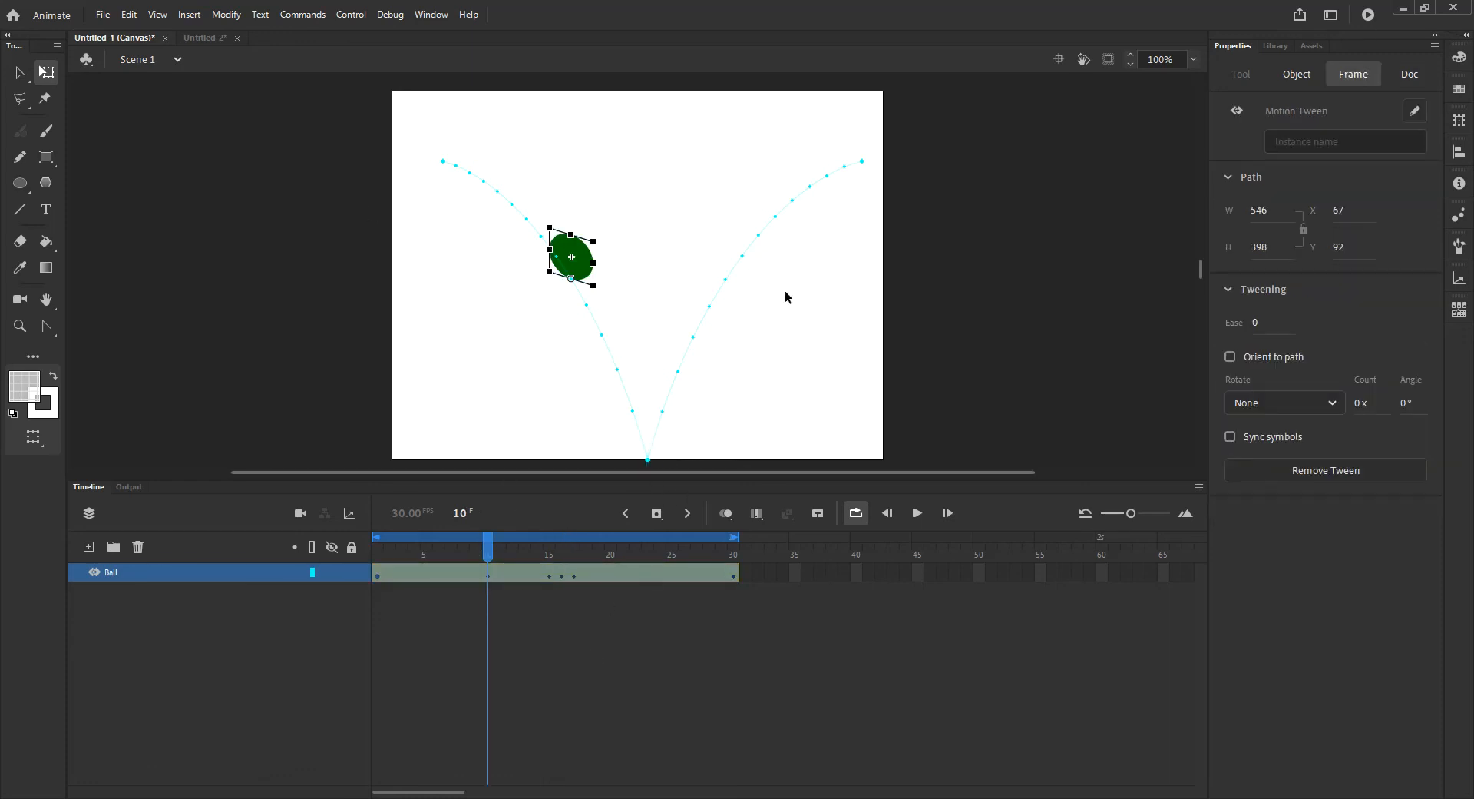
click(592, 615)
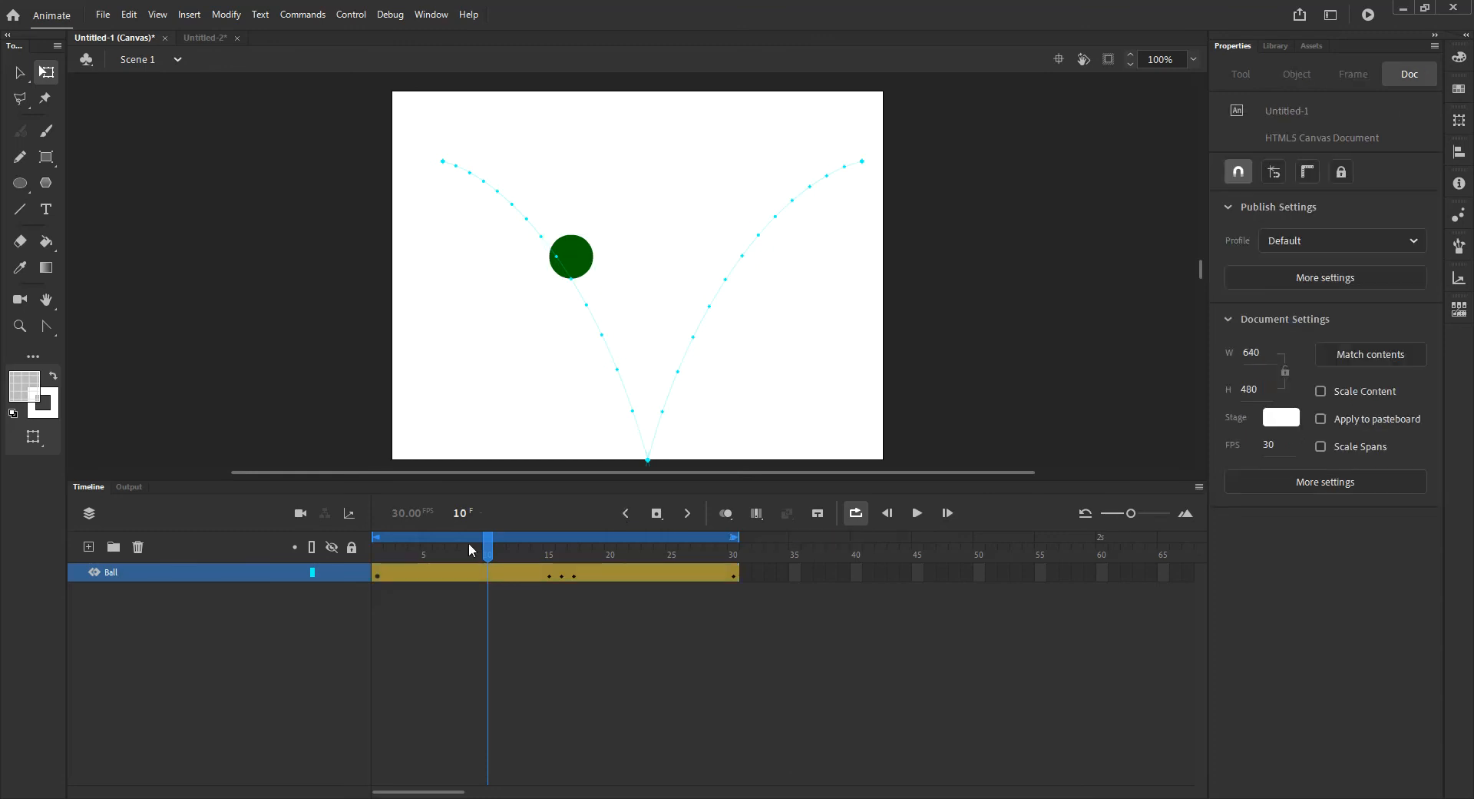
Replay the bounce from frame 1 to judge the timing of the impact, and stop playback
key(Return)
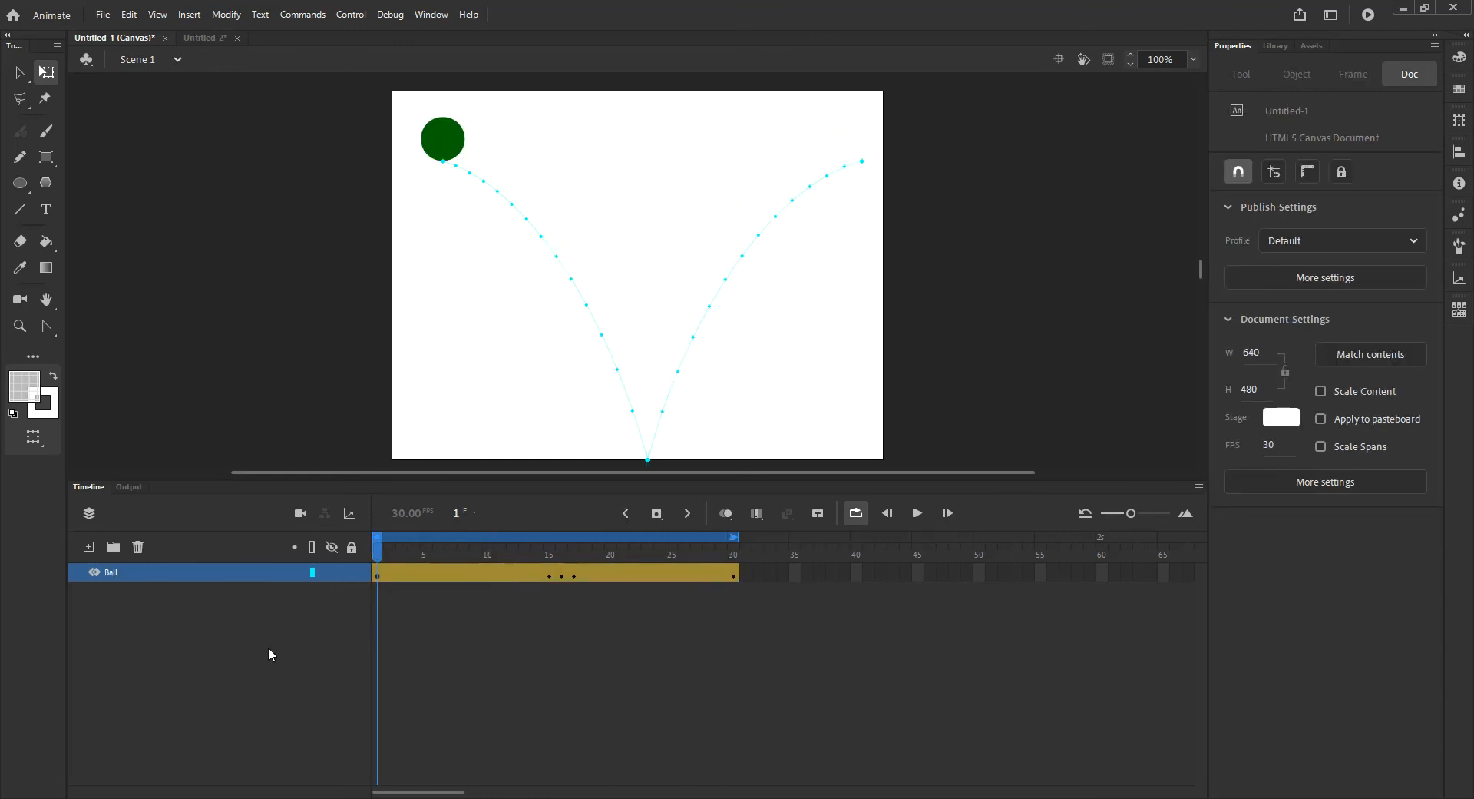
click(918, 513)
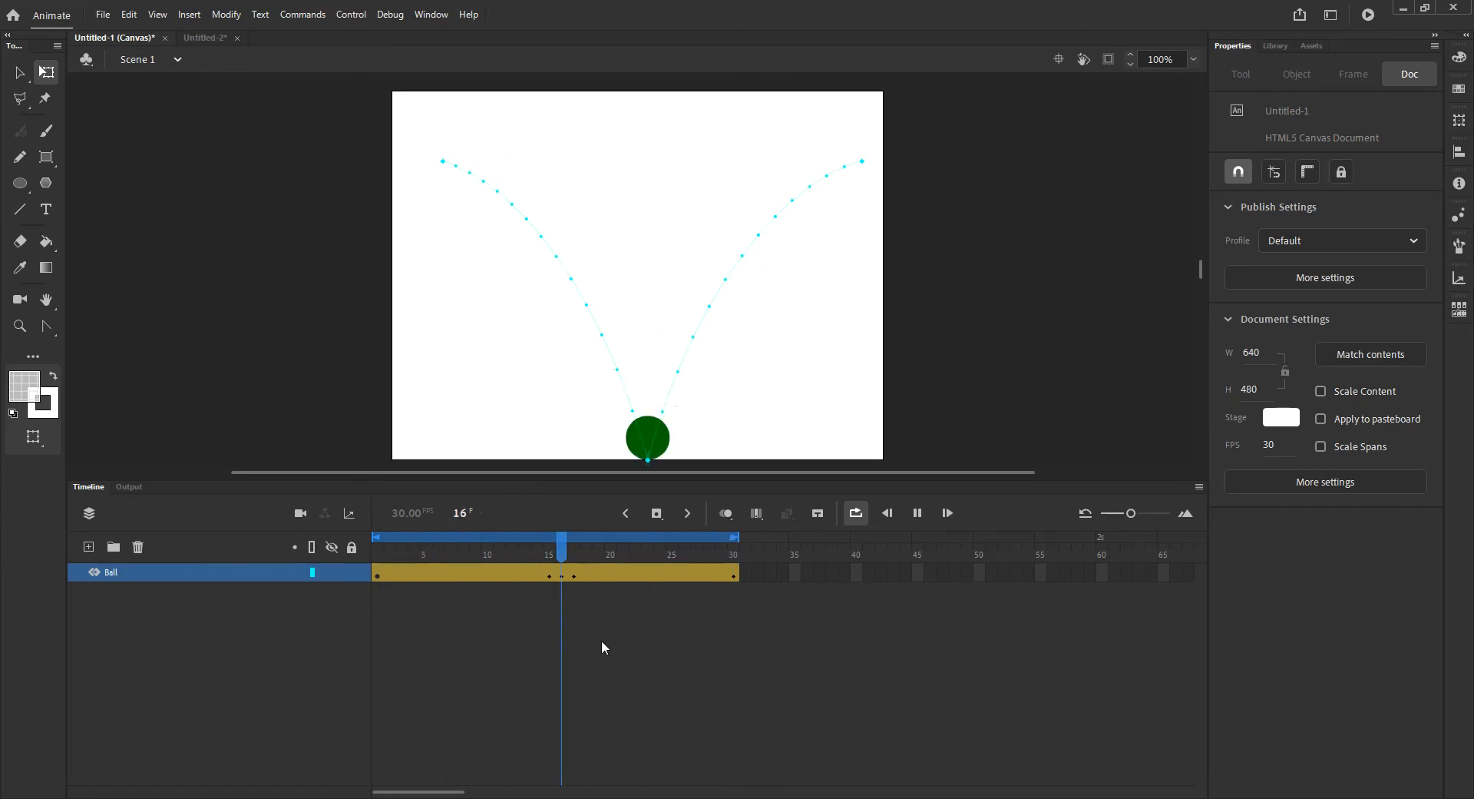
key(Return)
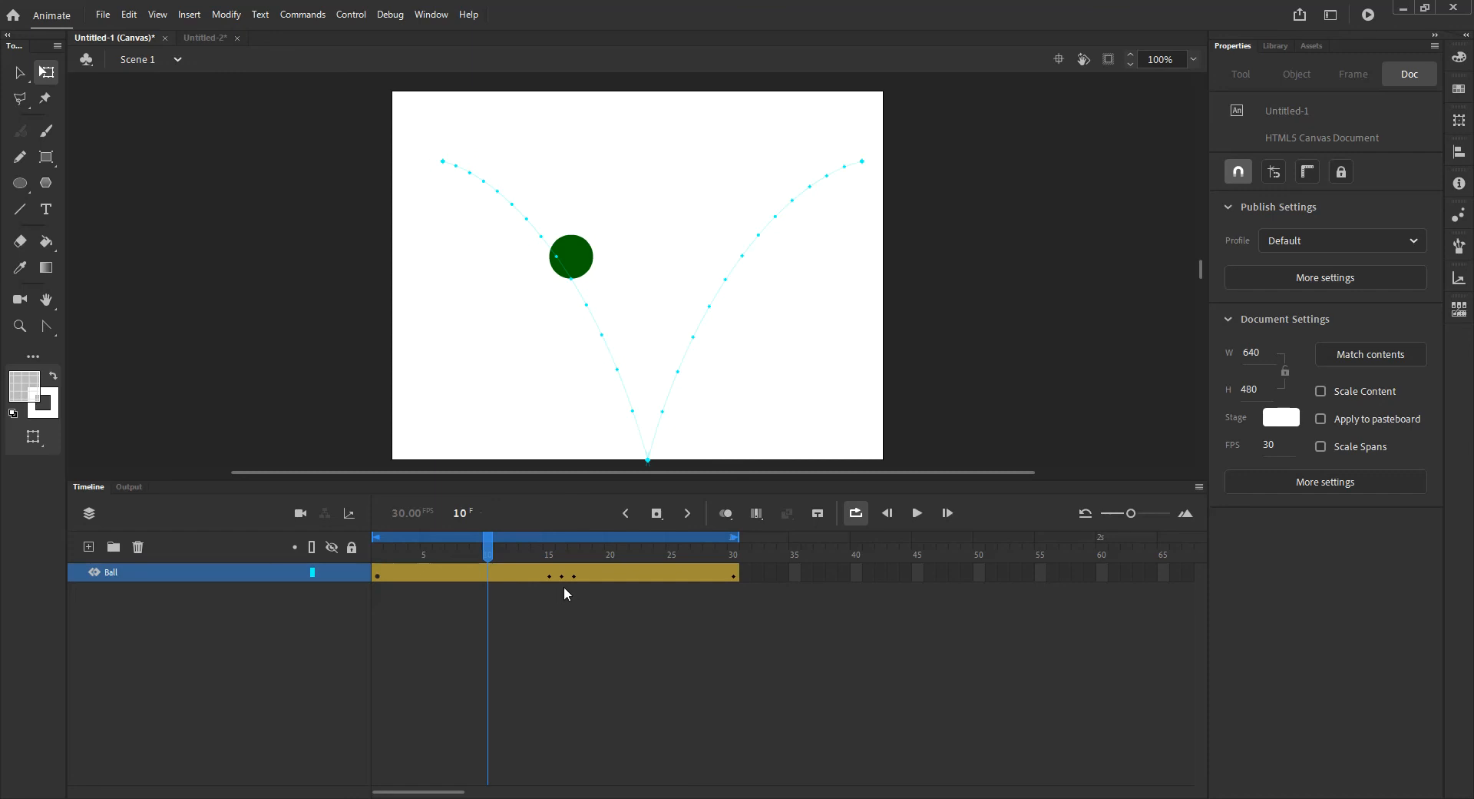
Compare the ball's shape at the three impact keyframes on frames 15, 16 and 17
click(551, 577)
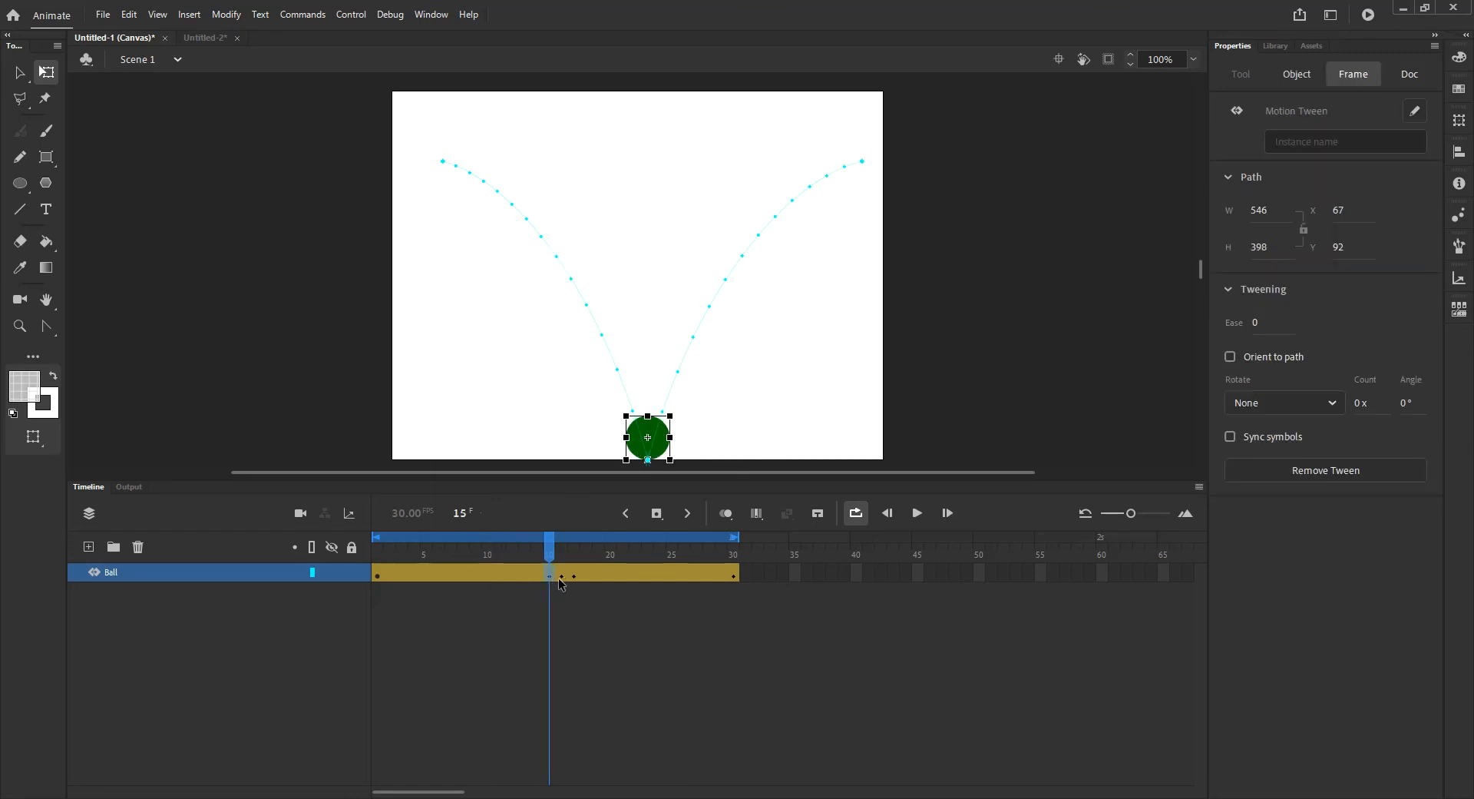
click(563, 578)
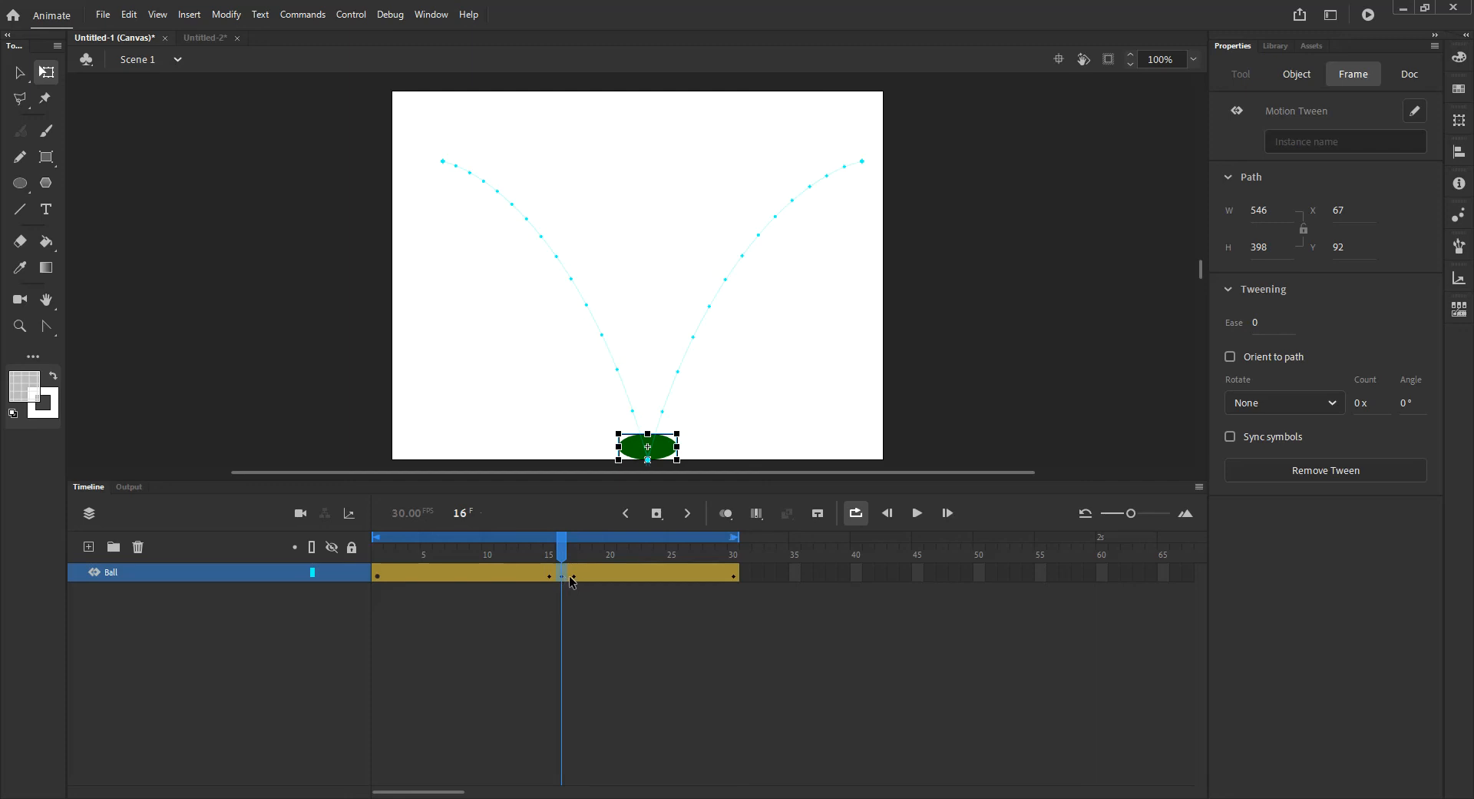
click(575, 572)
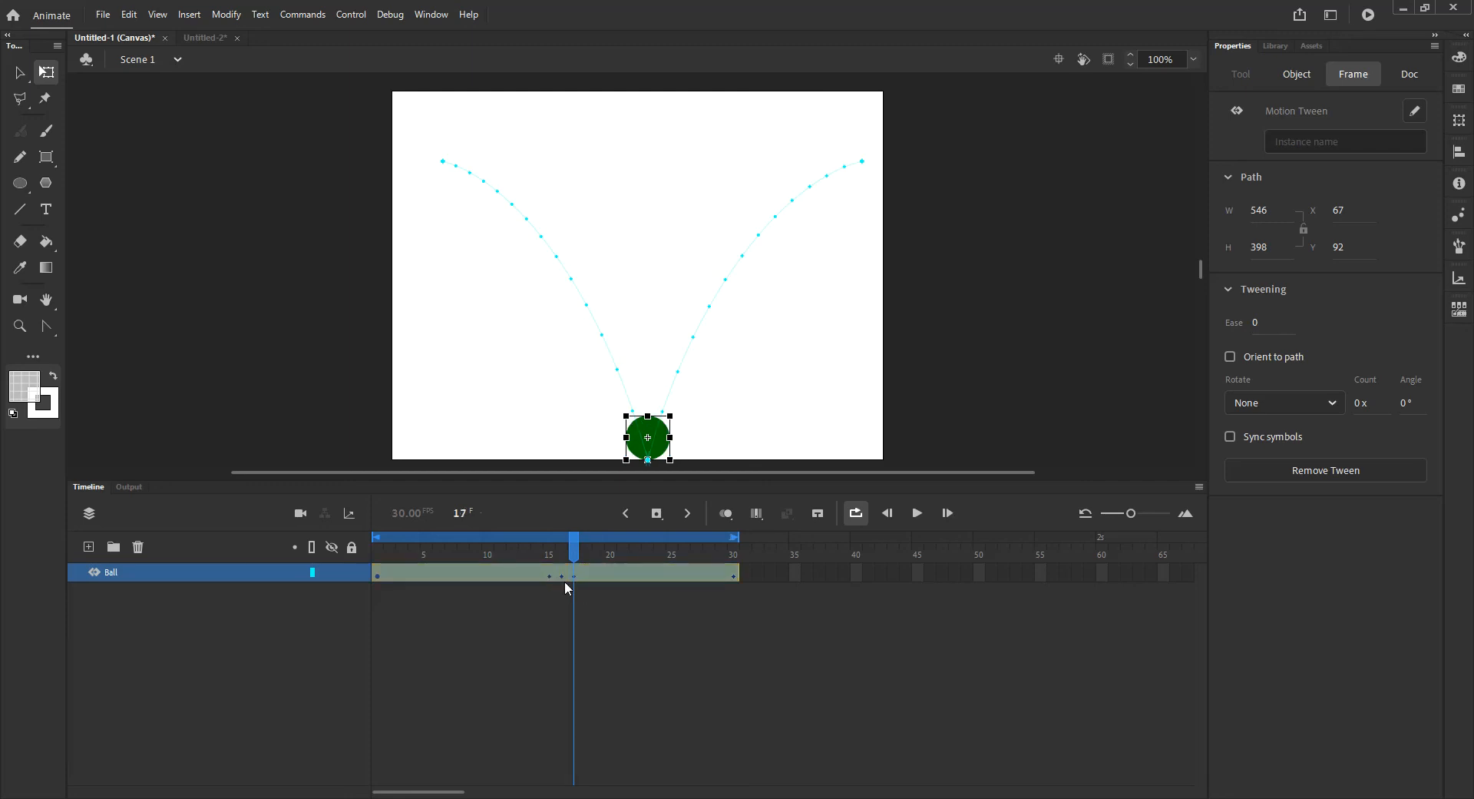
click(587, 605)
click(554, 577)
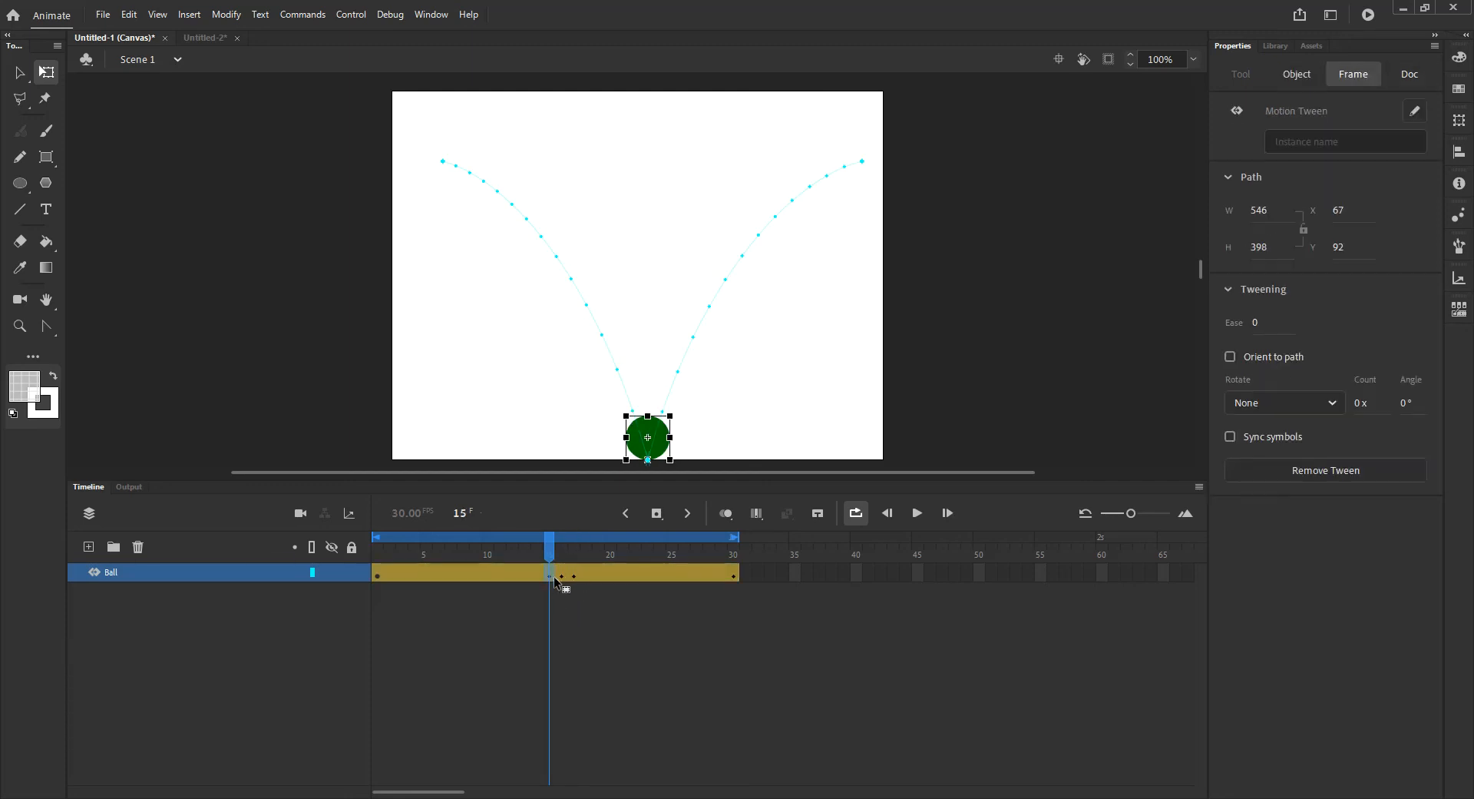
click(605, 656)
Move the three impact keyframes two frames earlier, to frames 13, 14 and 15
click(554, 577)
drag(552, 574, 526, 575)
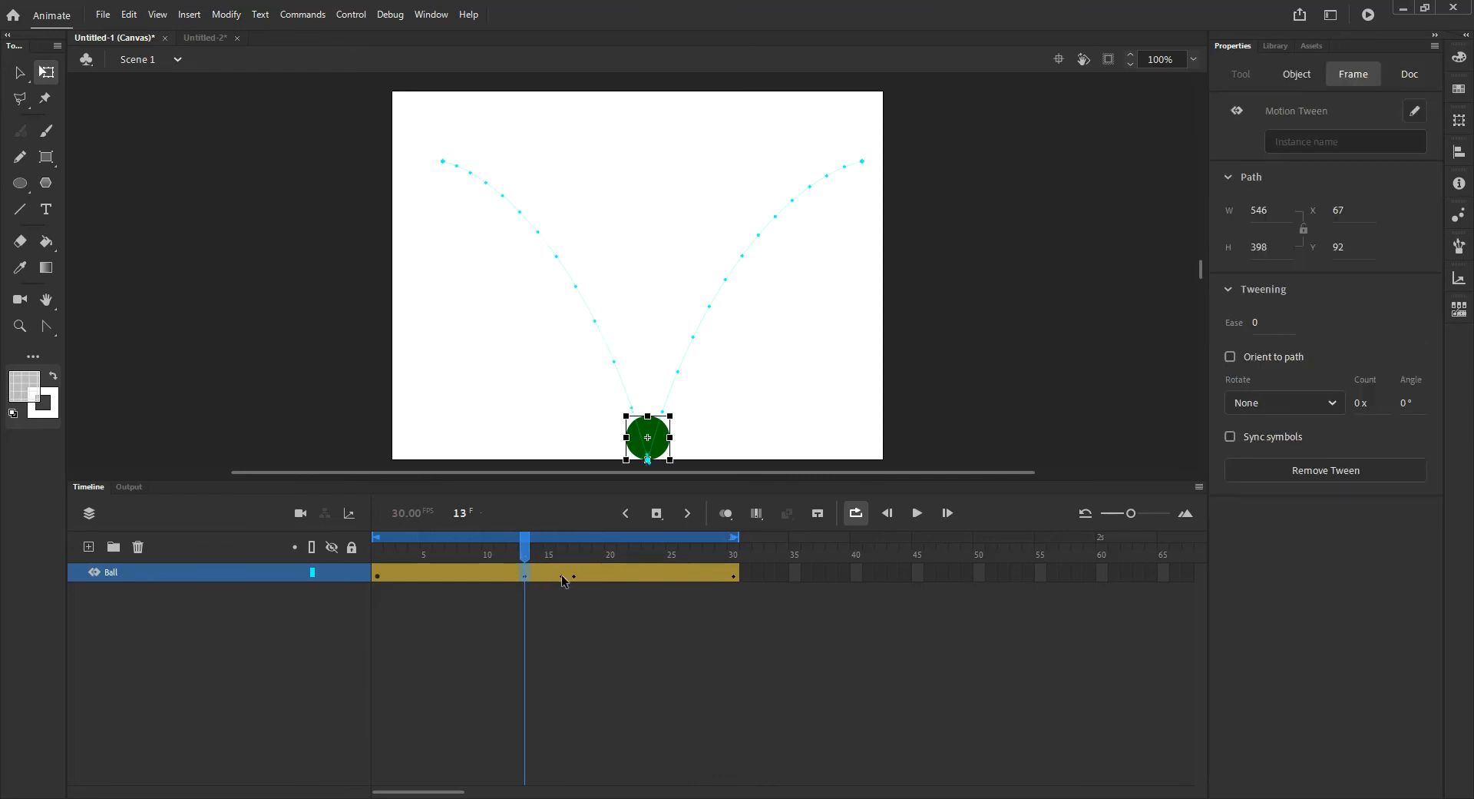
click(561, 576)
mouse_move(561, 572)
mouse_down()
mouse_move(537, 575)
mouse_move(550, 576)
mouse_up()
click(575, 576)
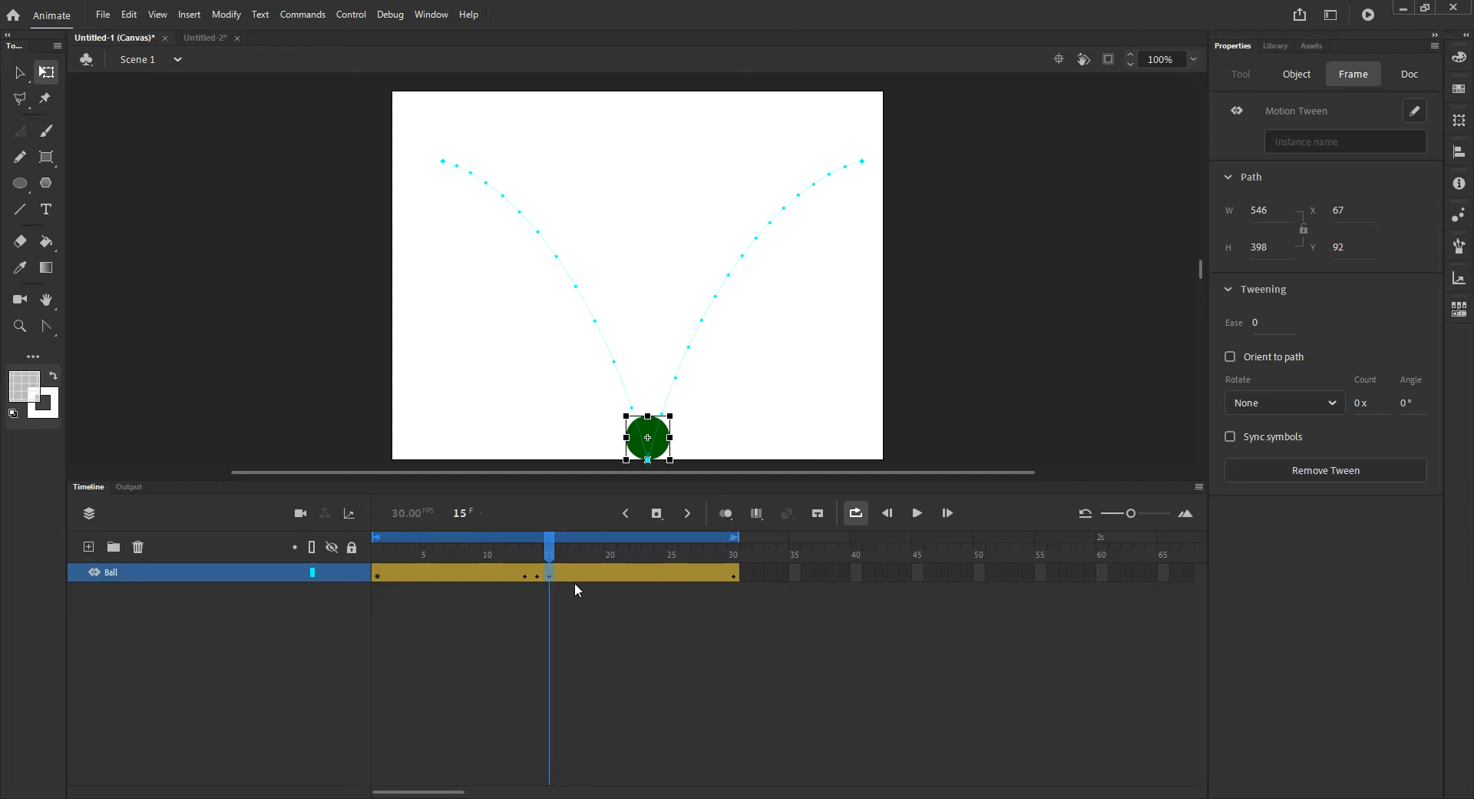
Move the ball's three impact keyframes one frame later, to frames 14, 15 and 16
click(732, 576)
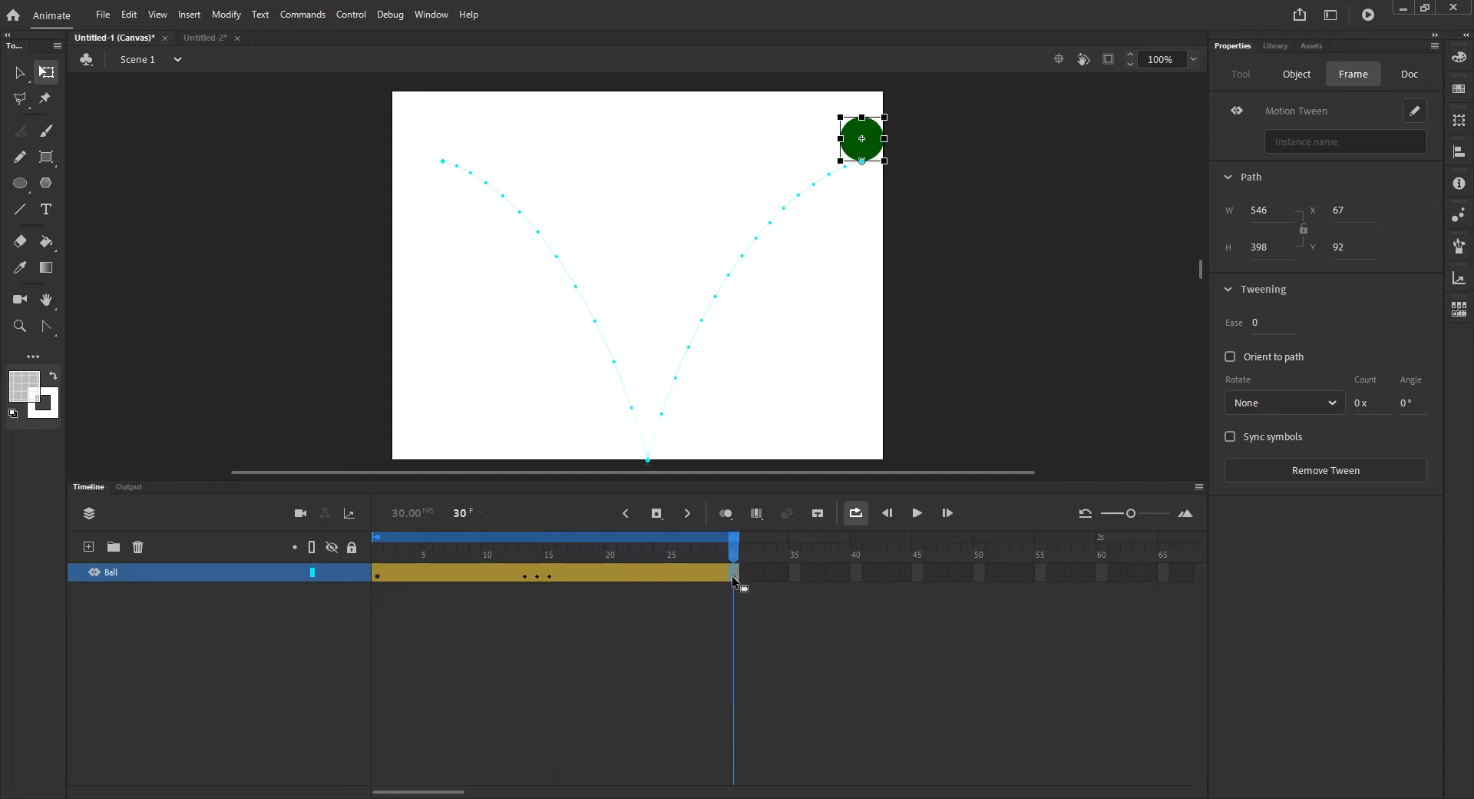
click(715, 628)
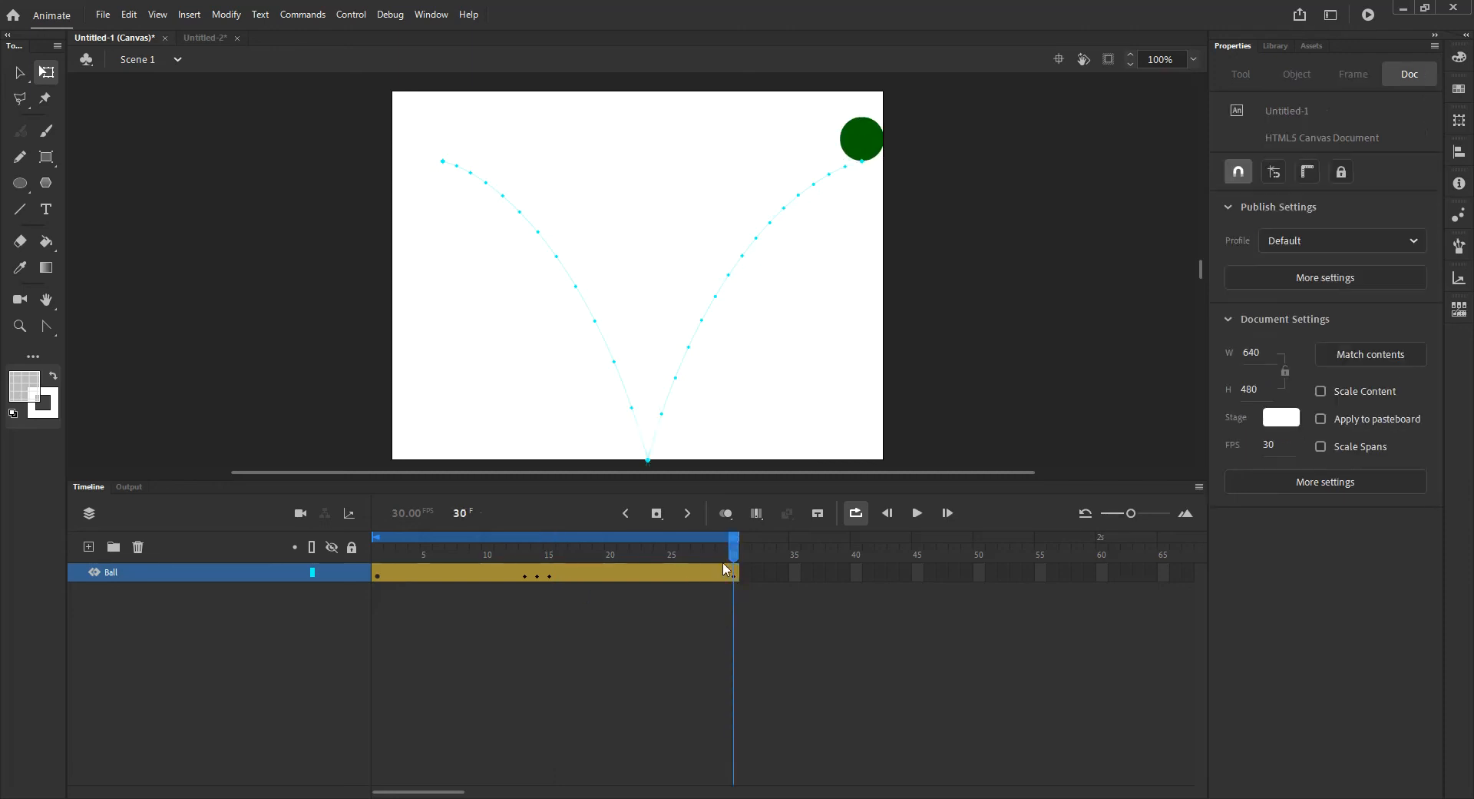
click(550, 576)
click(563, 576)
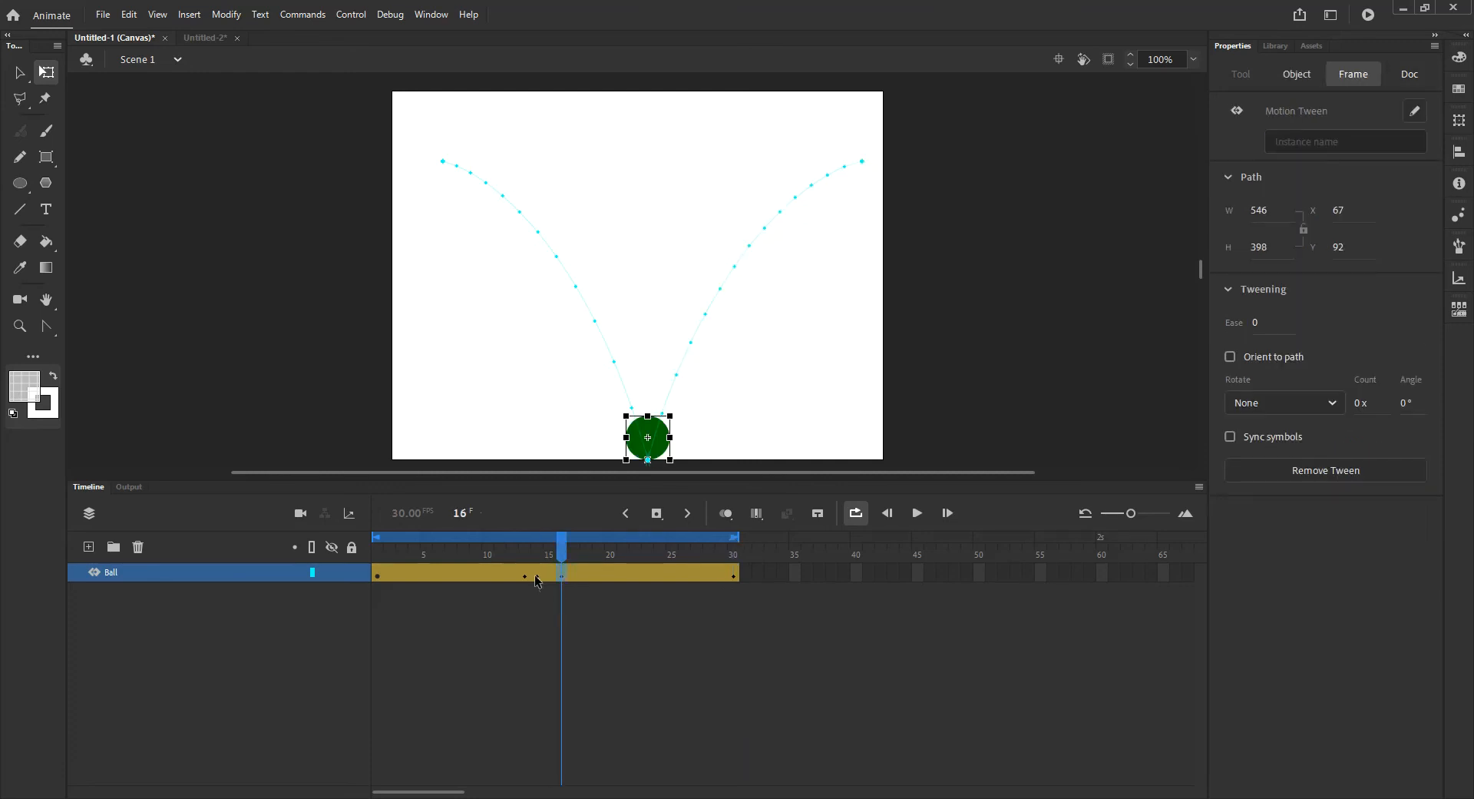
click(537, 578)
drag(537, 577, 538, 576)
click(523, 575)
click(635, 611)
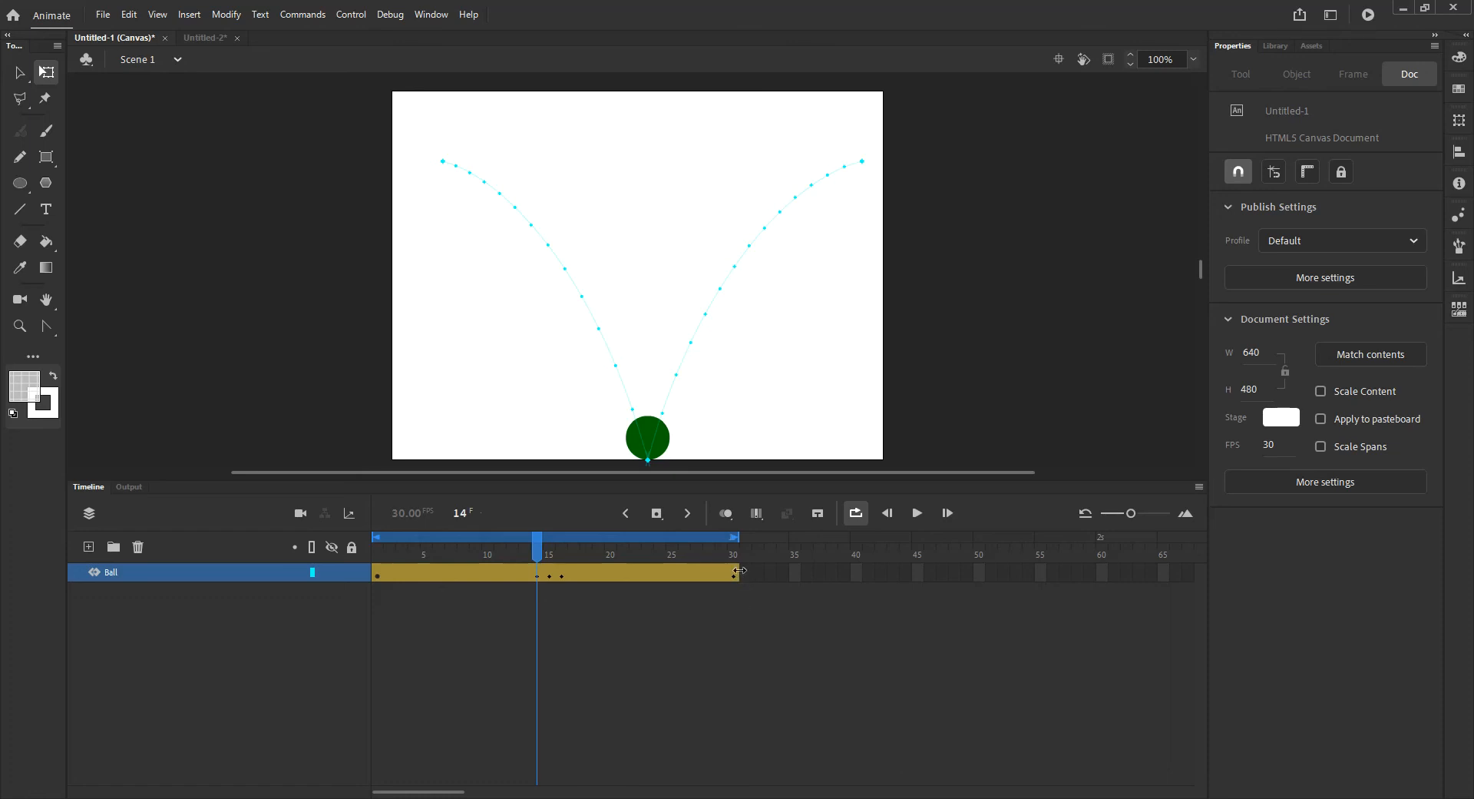
Shorten the ball's whole tween span to 24 frames, reduce it further to 15 frames, and play the faster bounce
drag(740, 569, 711, 569)
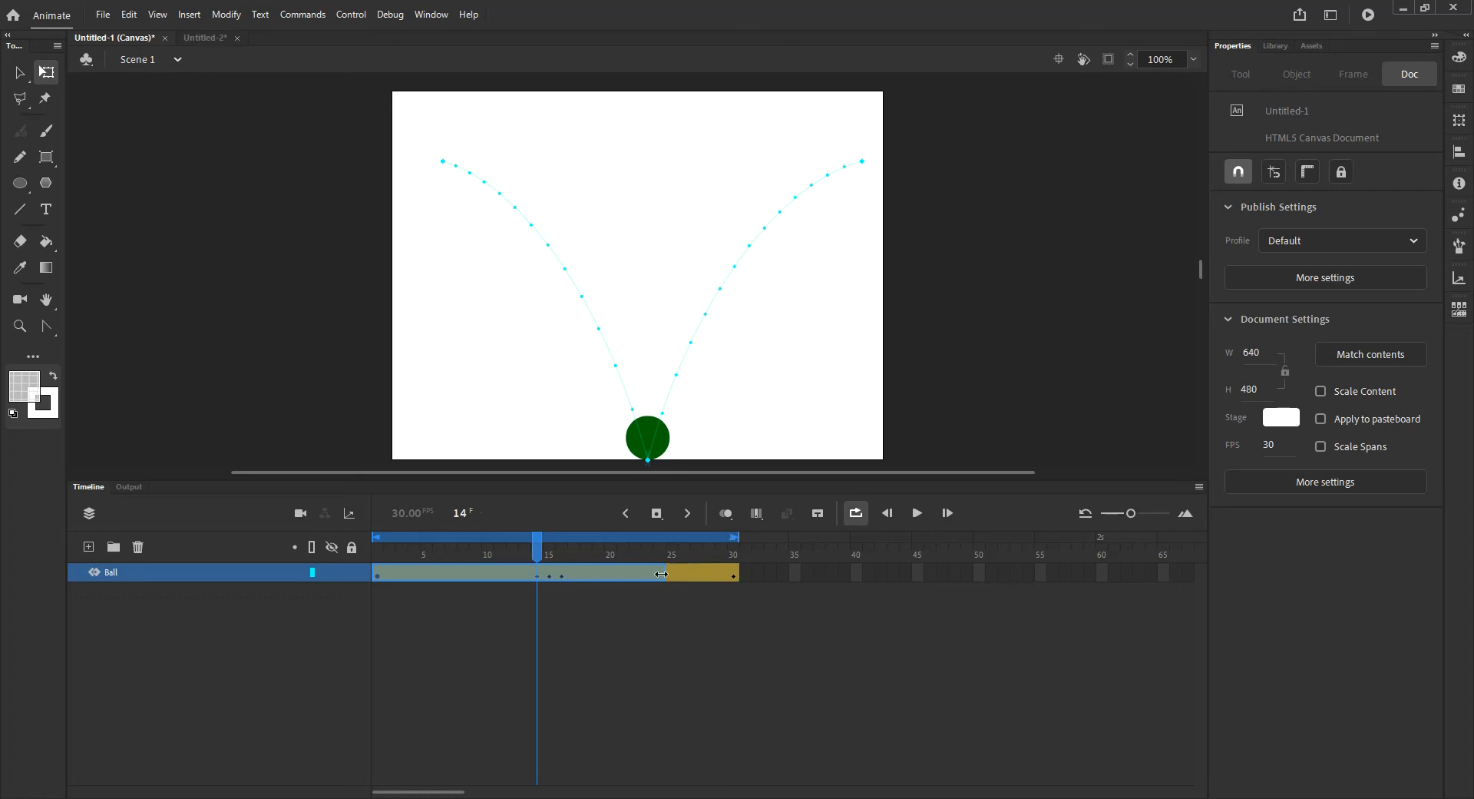
drag(599, 579, 663, 574)
click(587, 573)
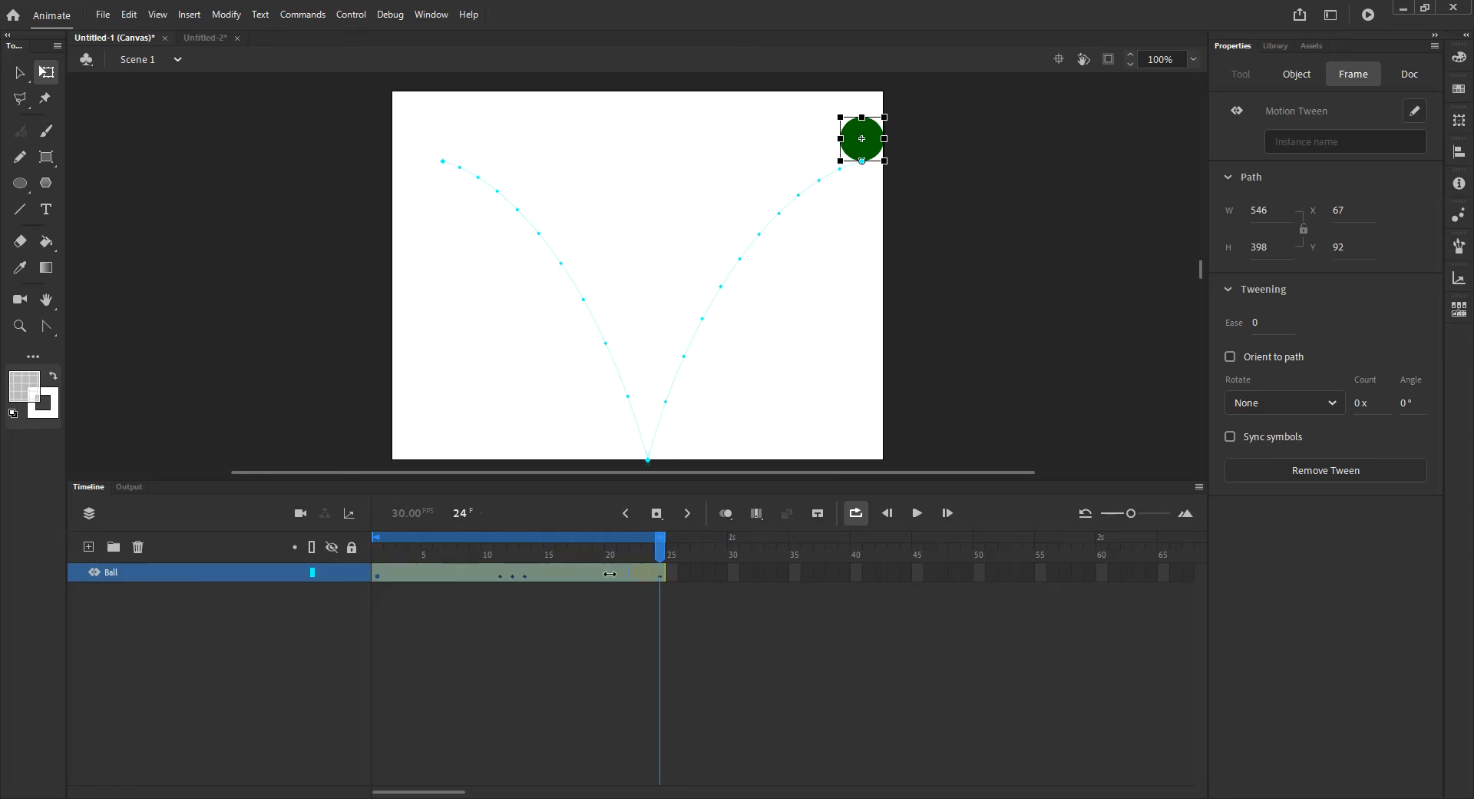
drag(569, 571, 550, 571)
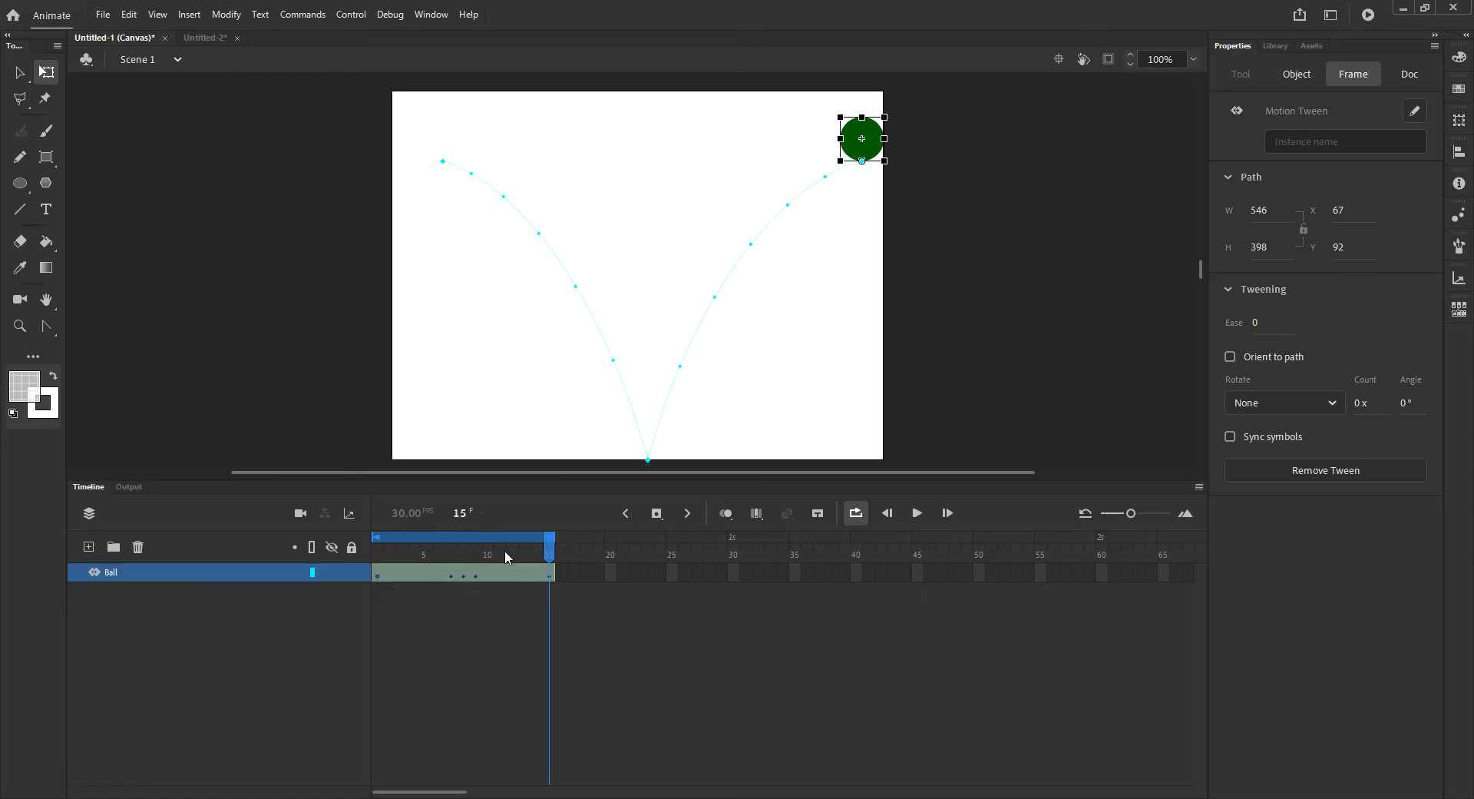
click(518, 615)
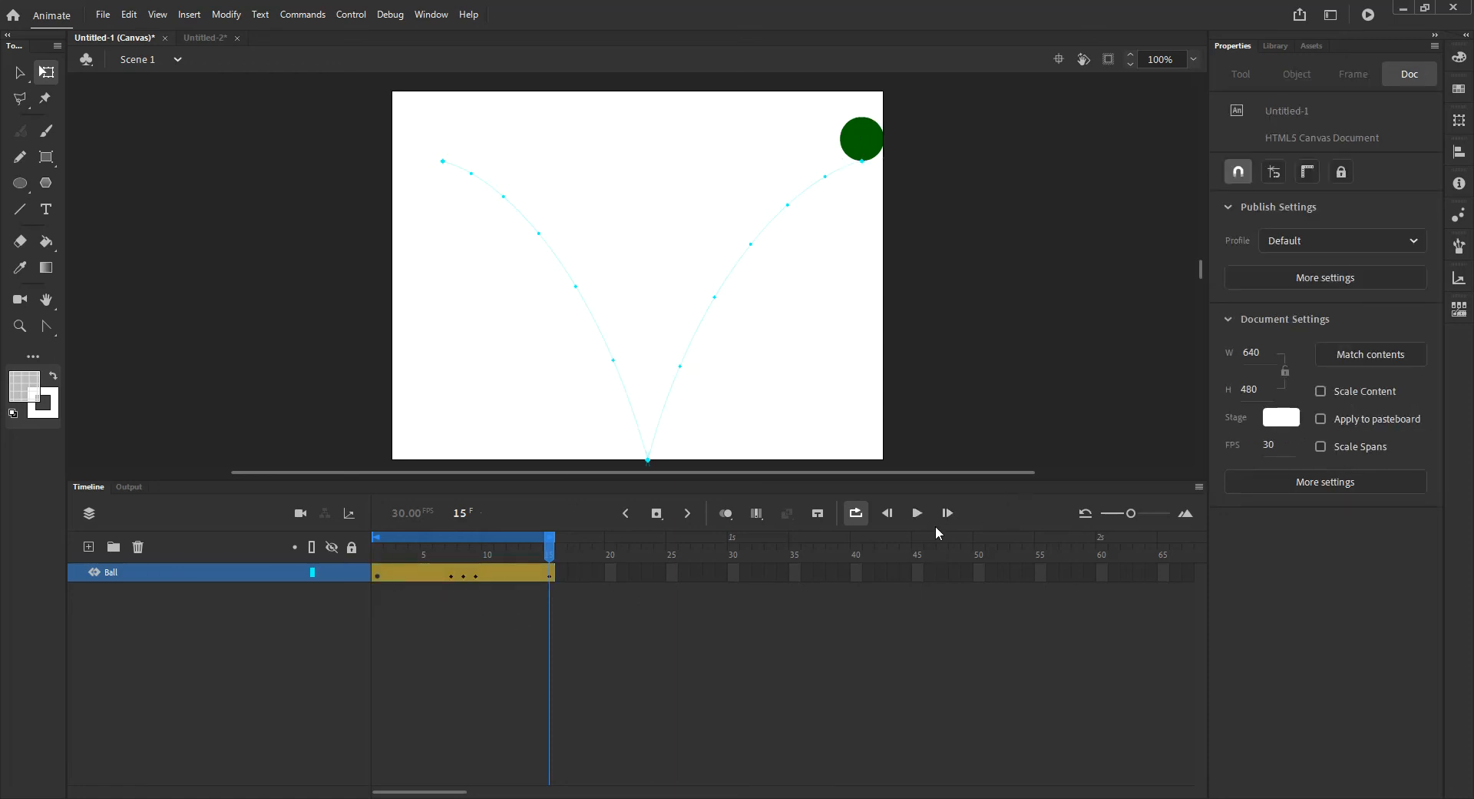
click(918, 513)
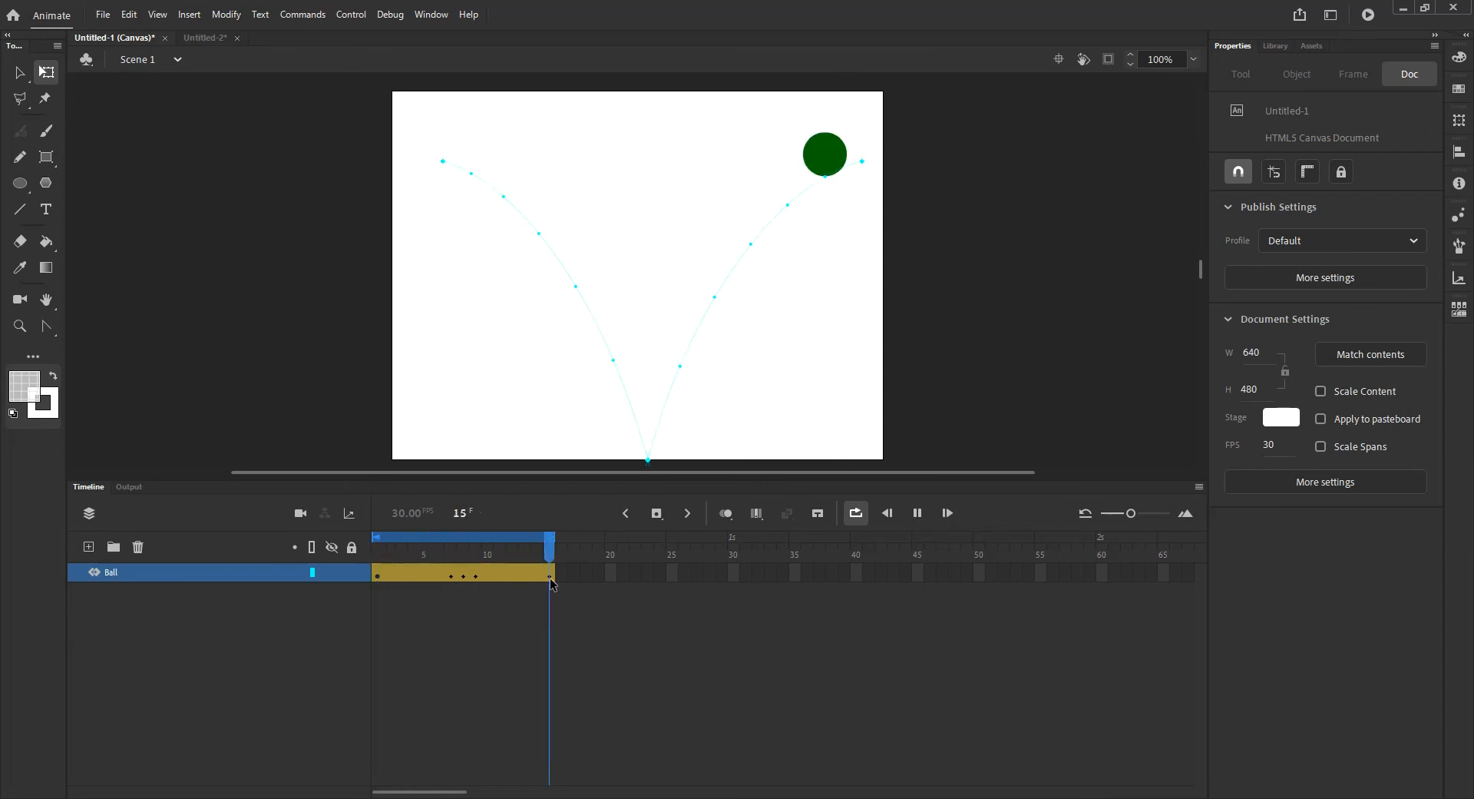
Lengthen the ball's tween span to 19 frames, and replay the bounce to judge its speed before stopping playback
drag(553, 576, 605, 576)
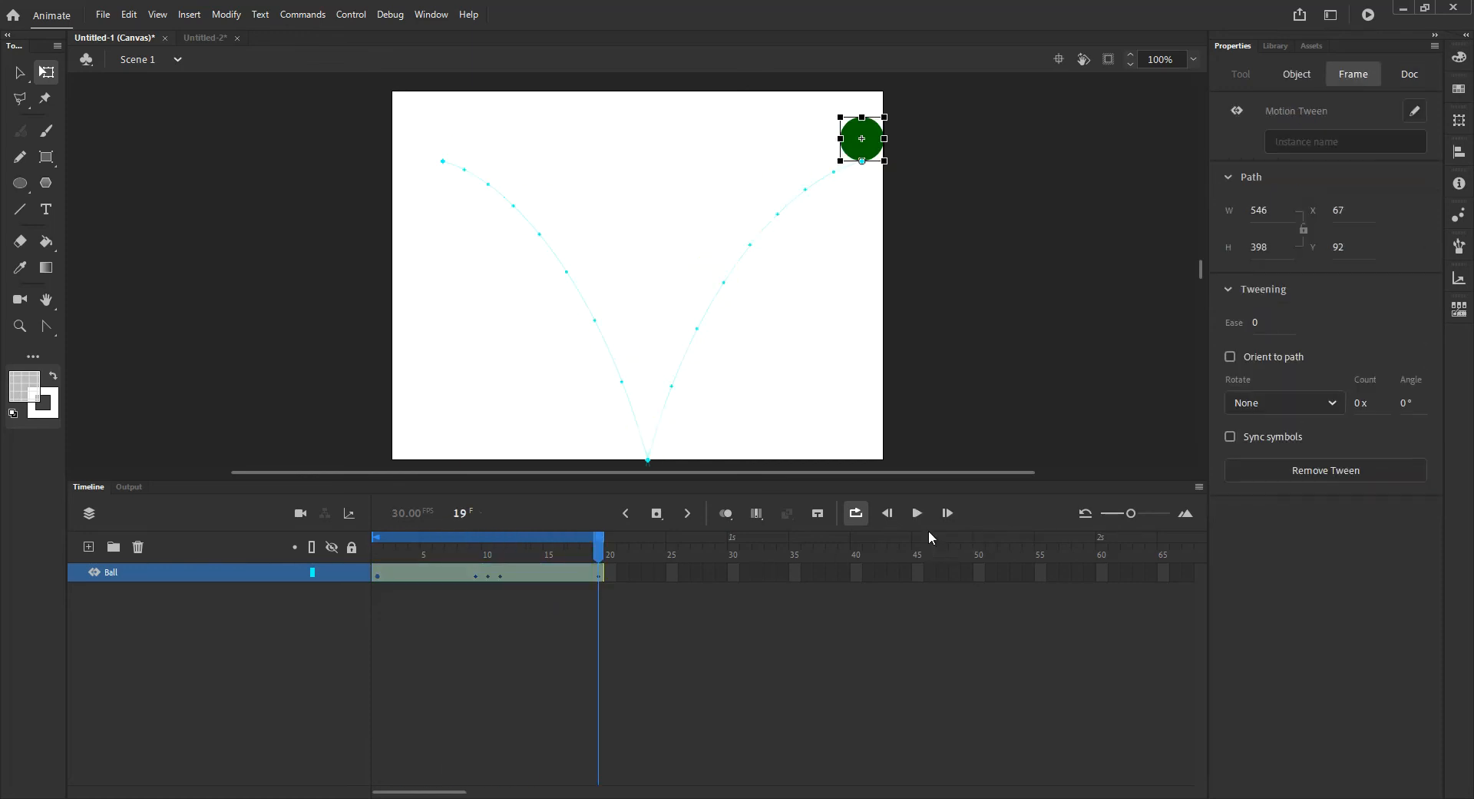
click(916, 513)
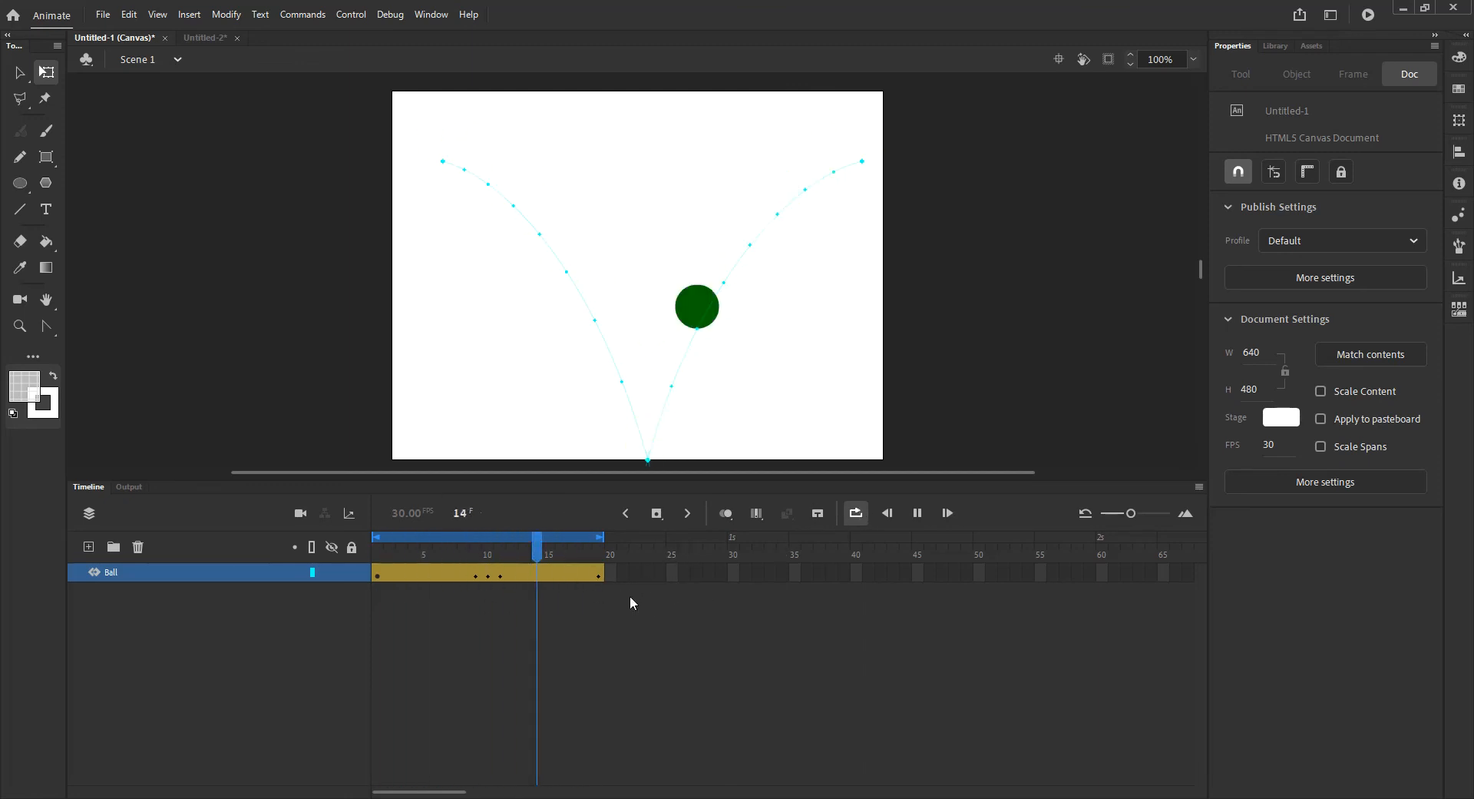
click(917, 512)
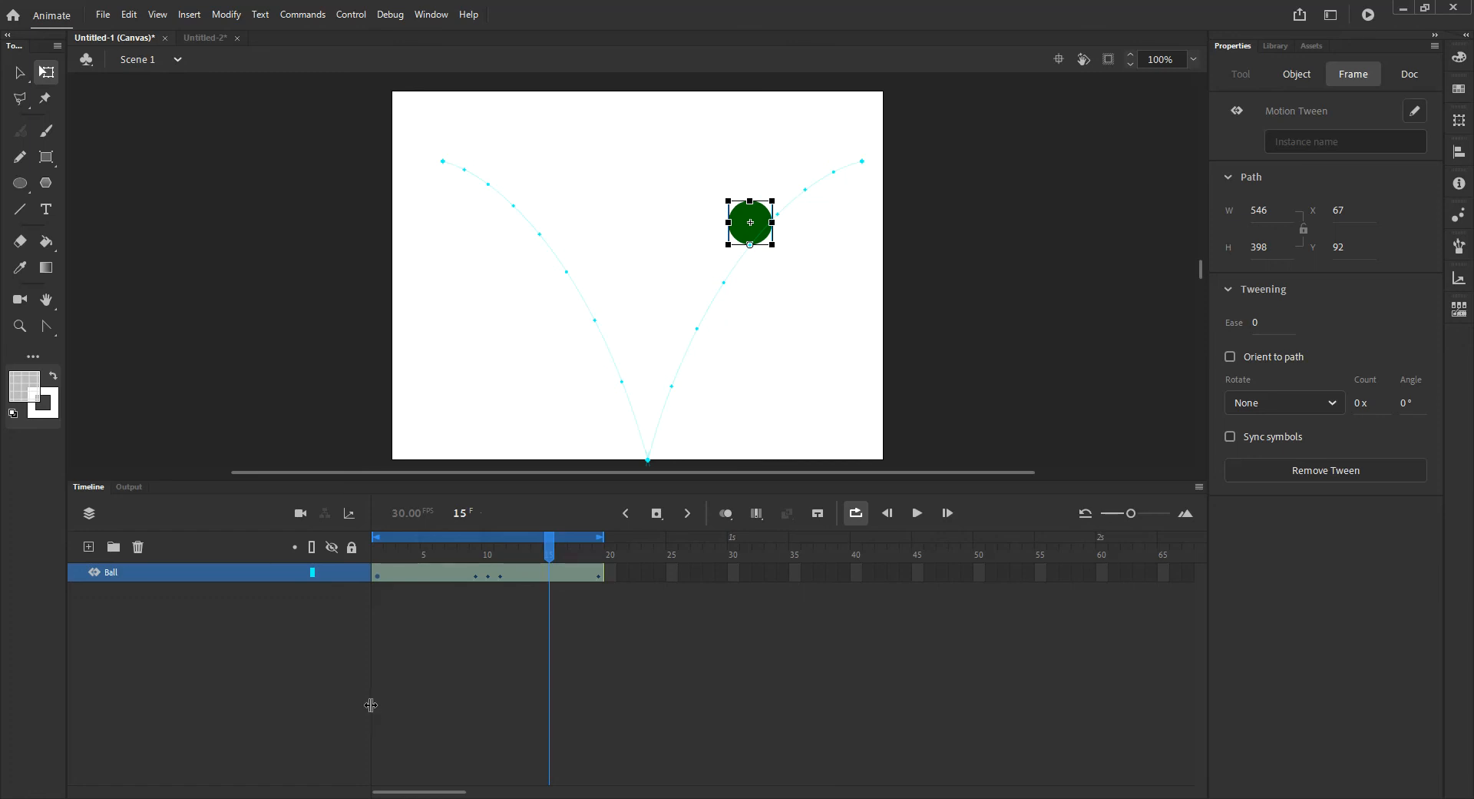
Switch to the Untitled-2 document, play its PROCEED button animation, and stop playback
click(209, 38)
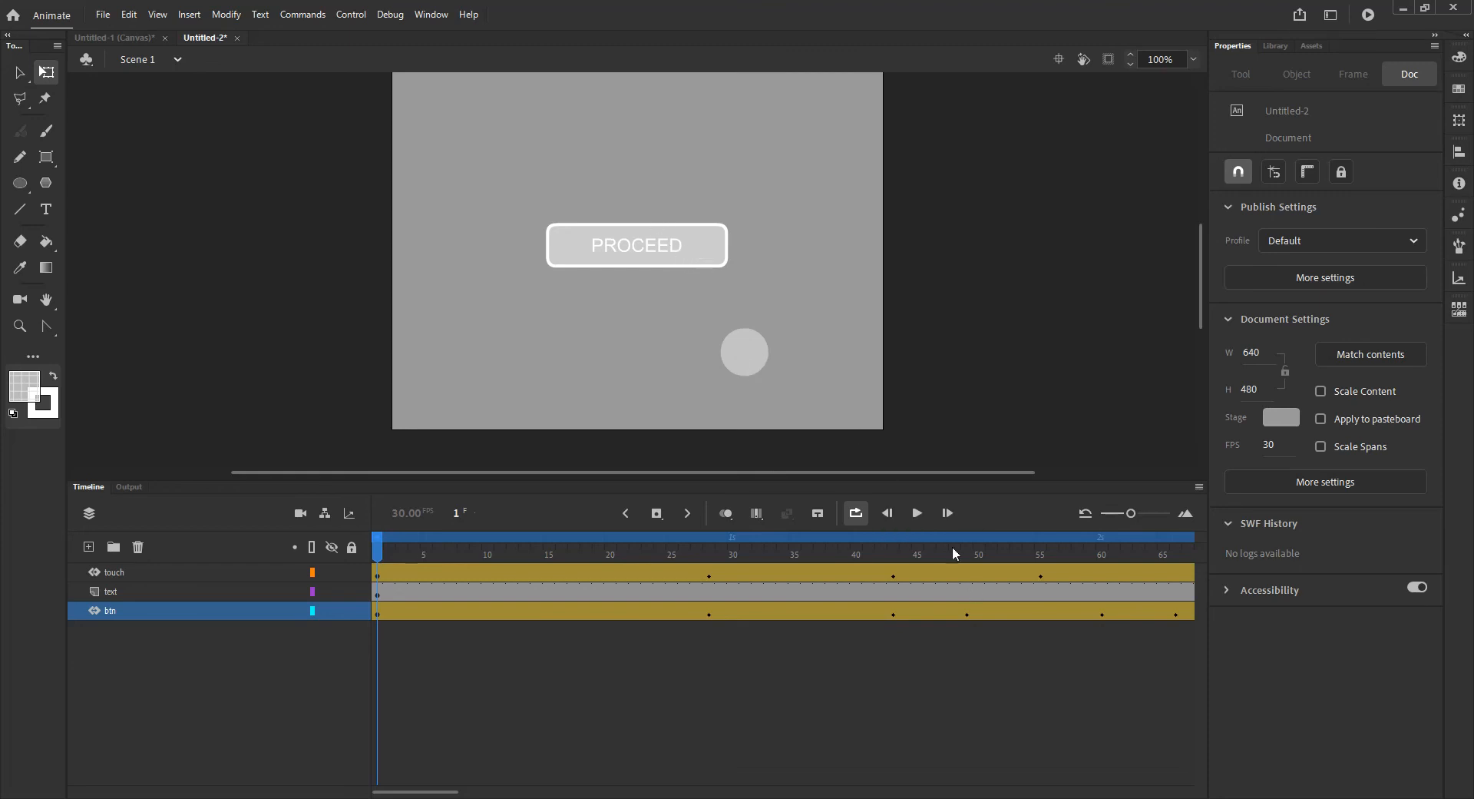
click(917, 513)
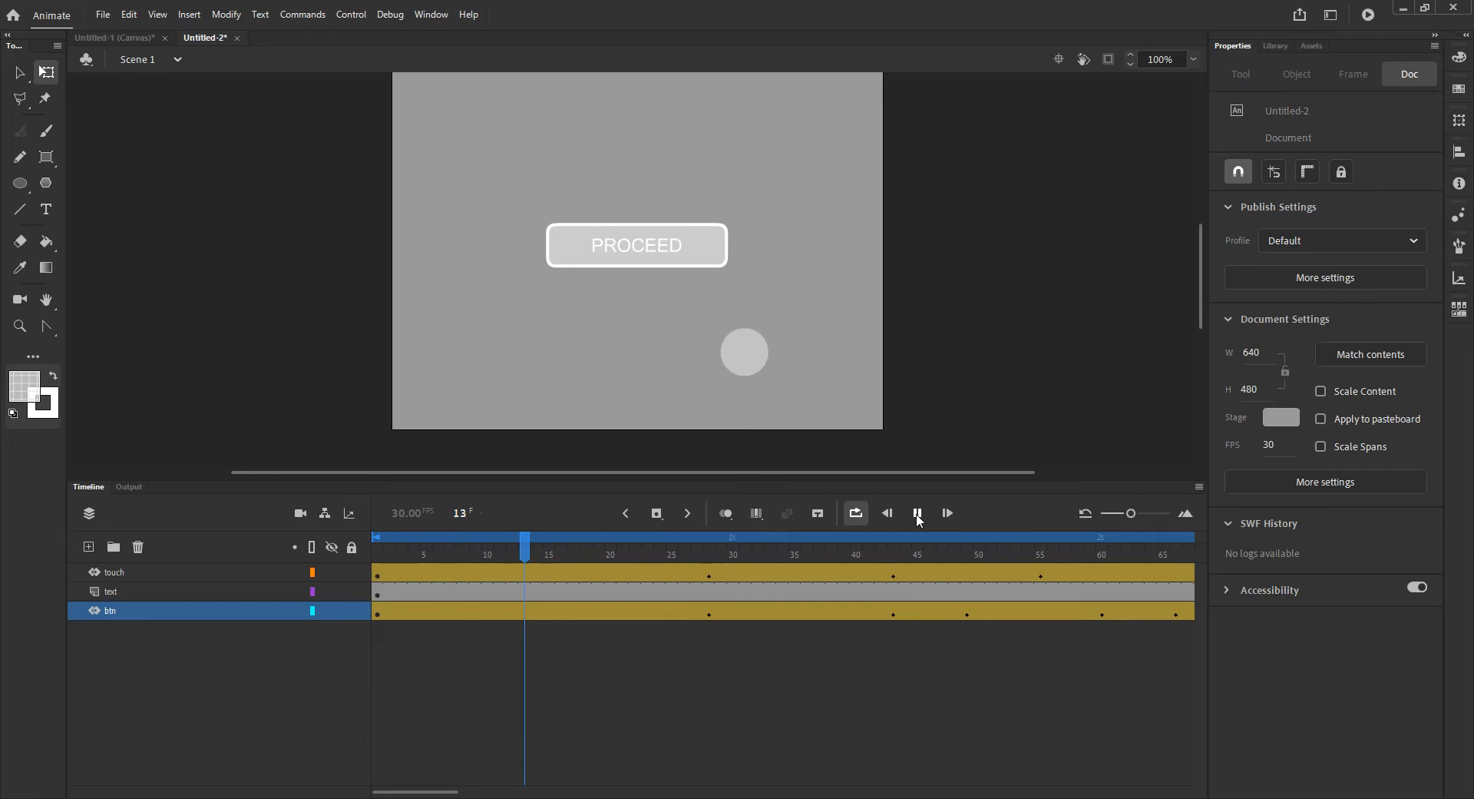
click(917, 512)
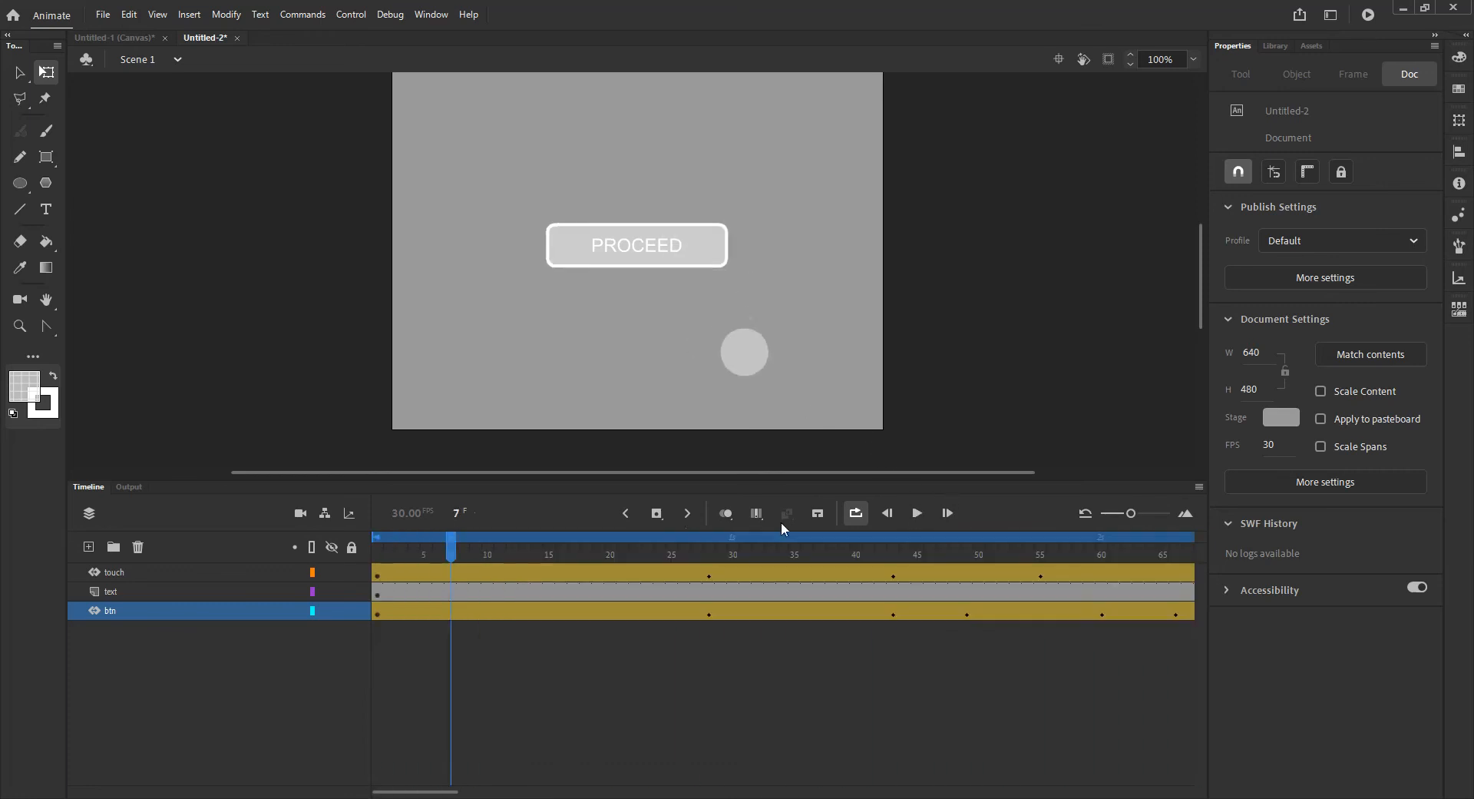
Glance back at the ball document, and return to Untitled-2 to scrub the button animation to frame 44
click(137, 37)
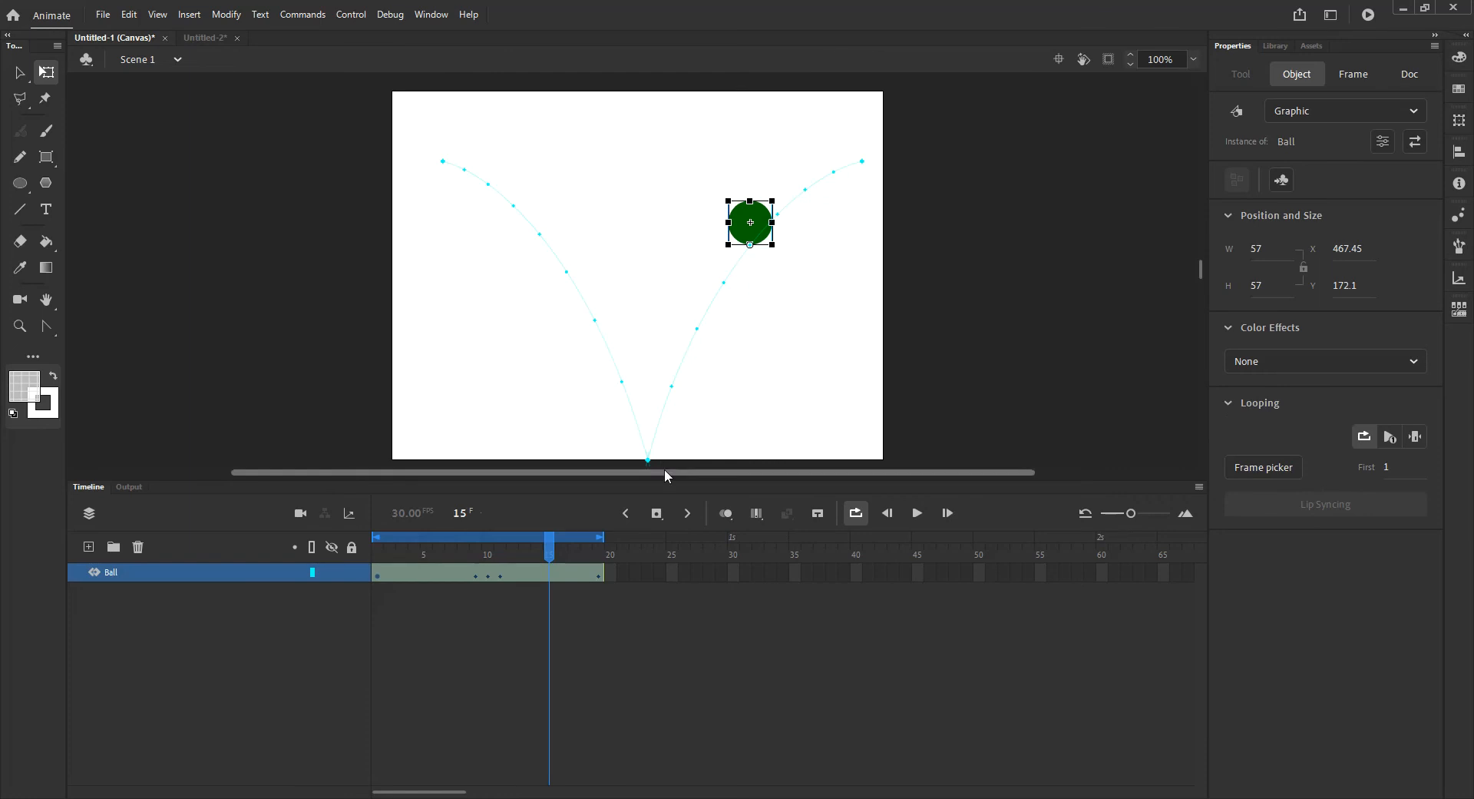
click(199, 40)
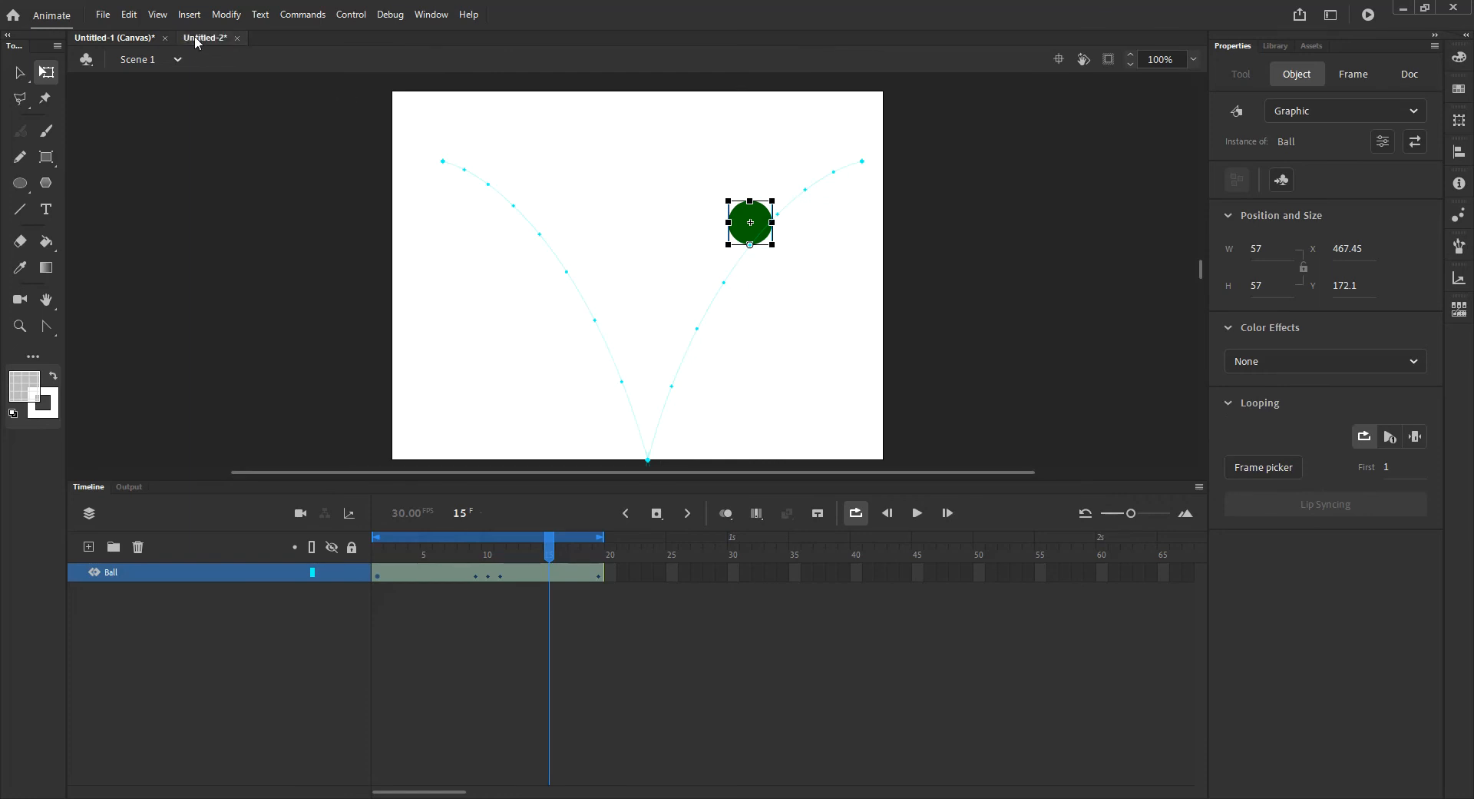
drag(711, 548, 907, 538)
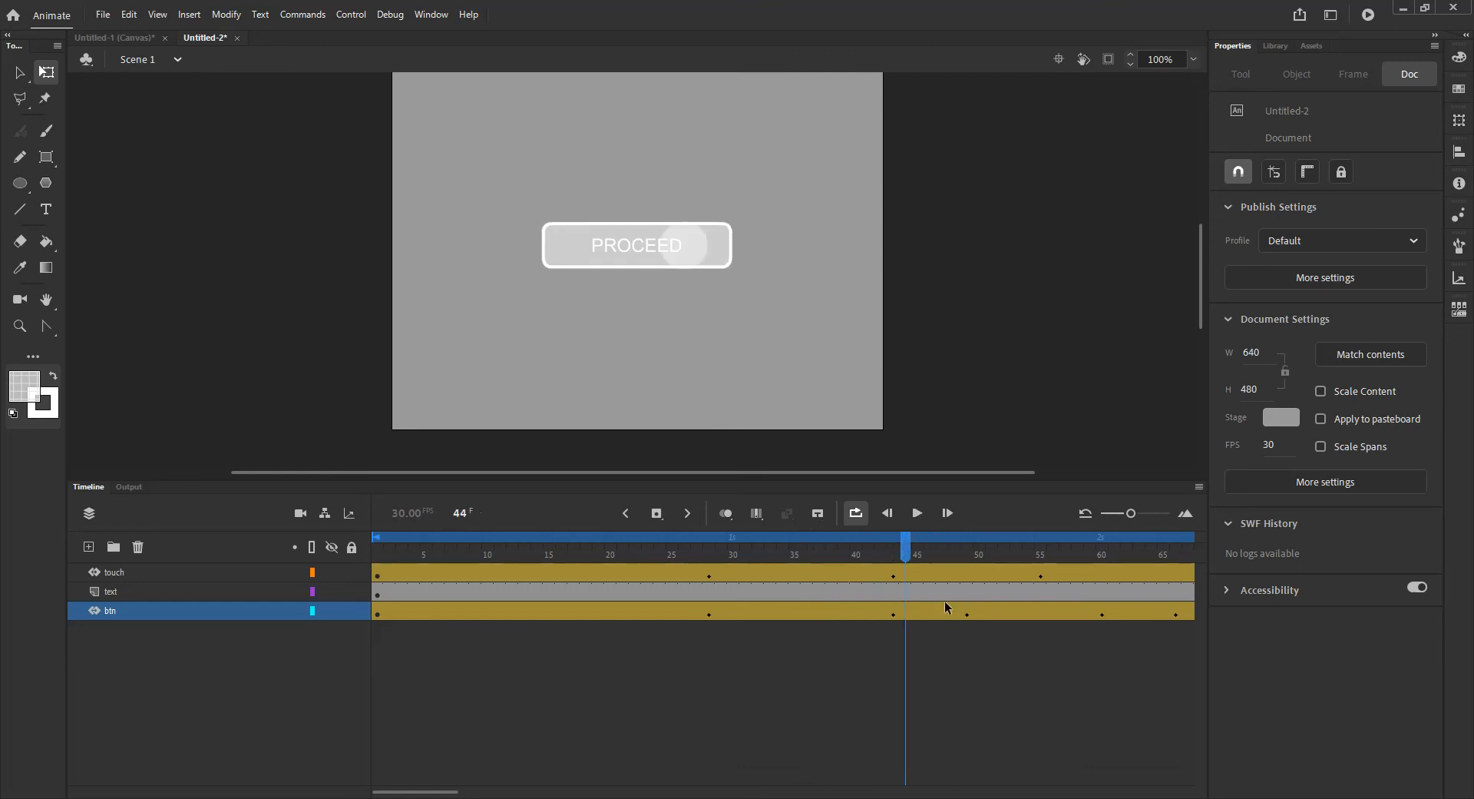
Open the motion editor for the btn layer's tween and inspect its Location X and Y curves
double_click(757, 612)
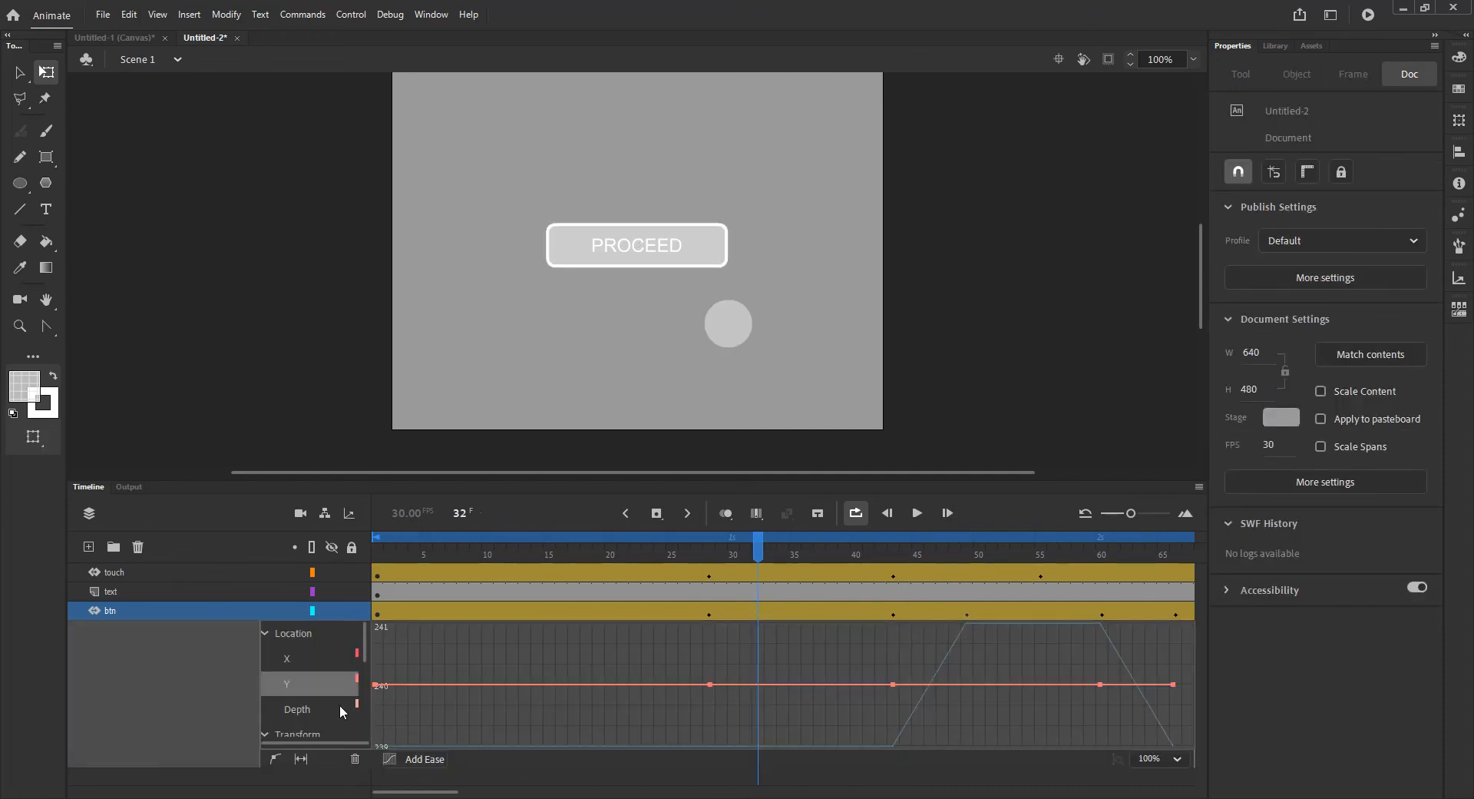
click(308, 657)
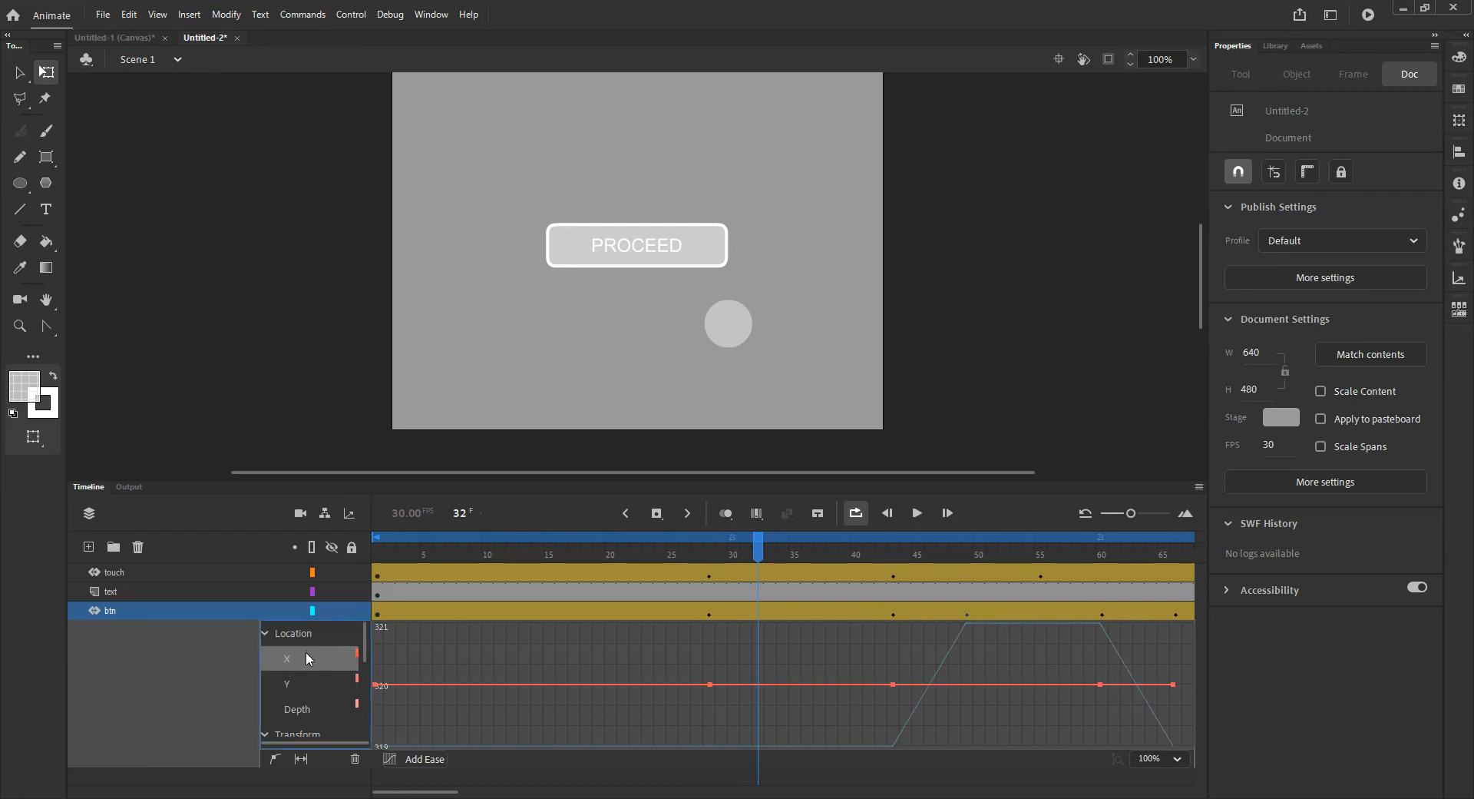
click(311, 680)
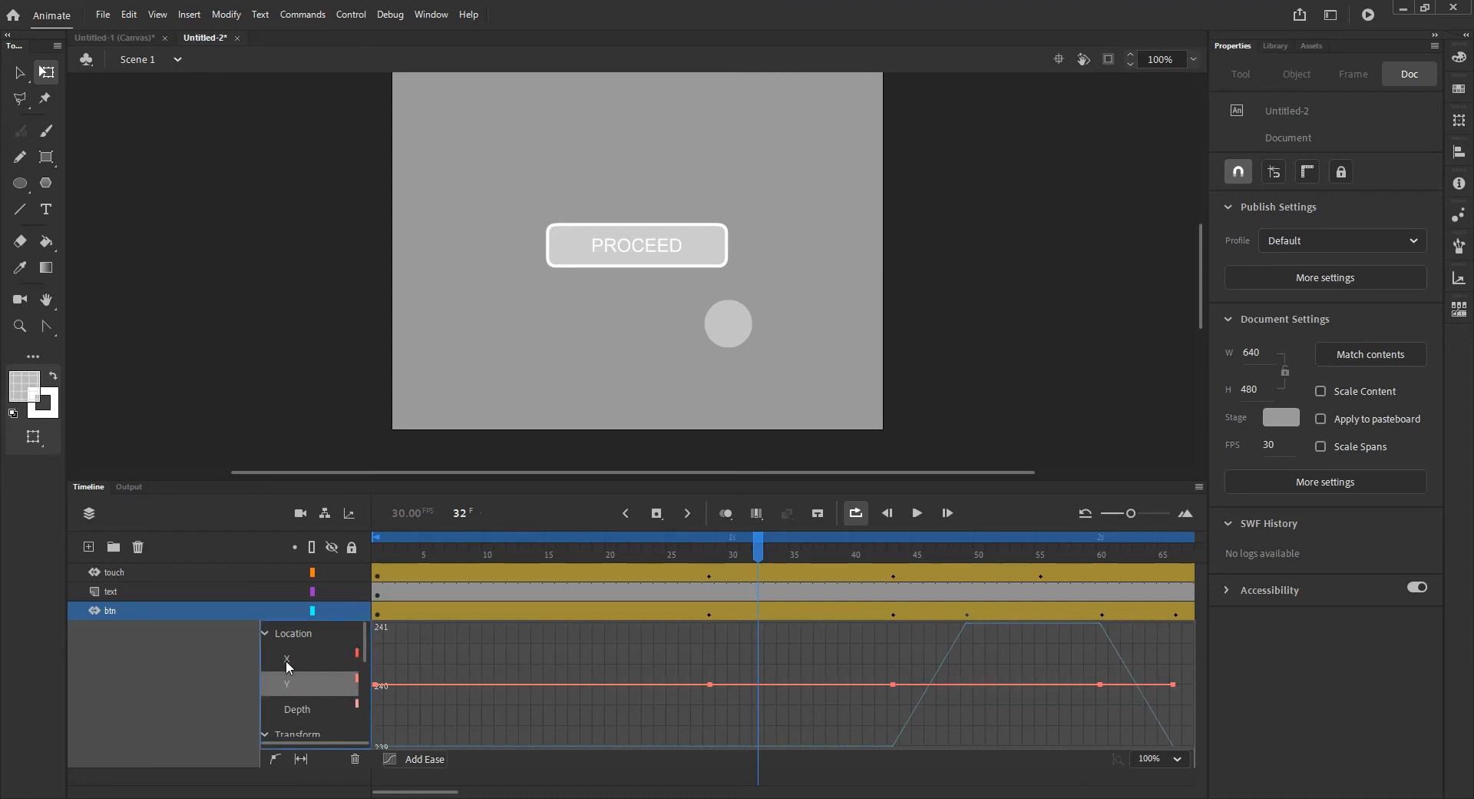
click(266, 633)
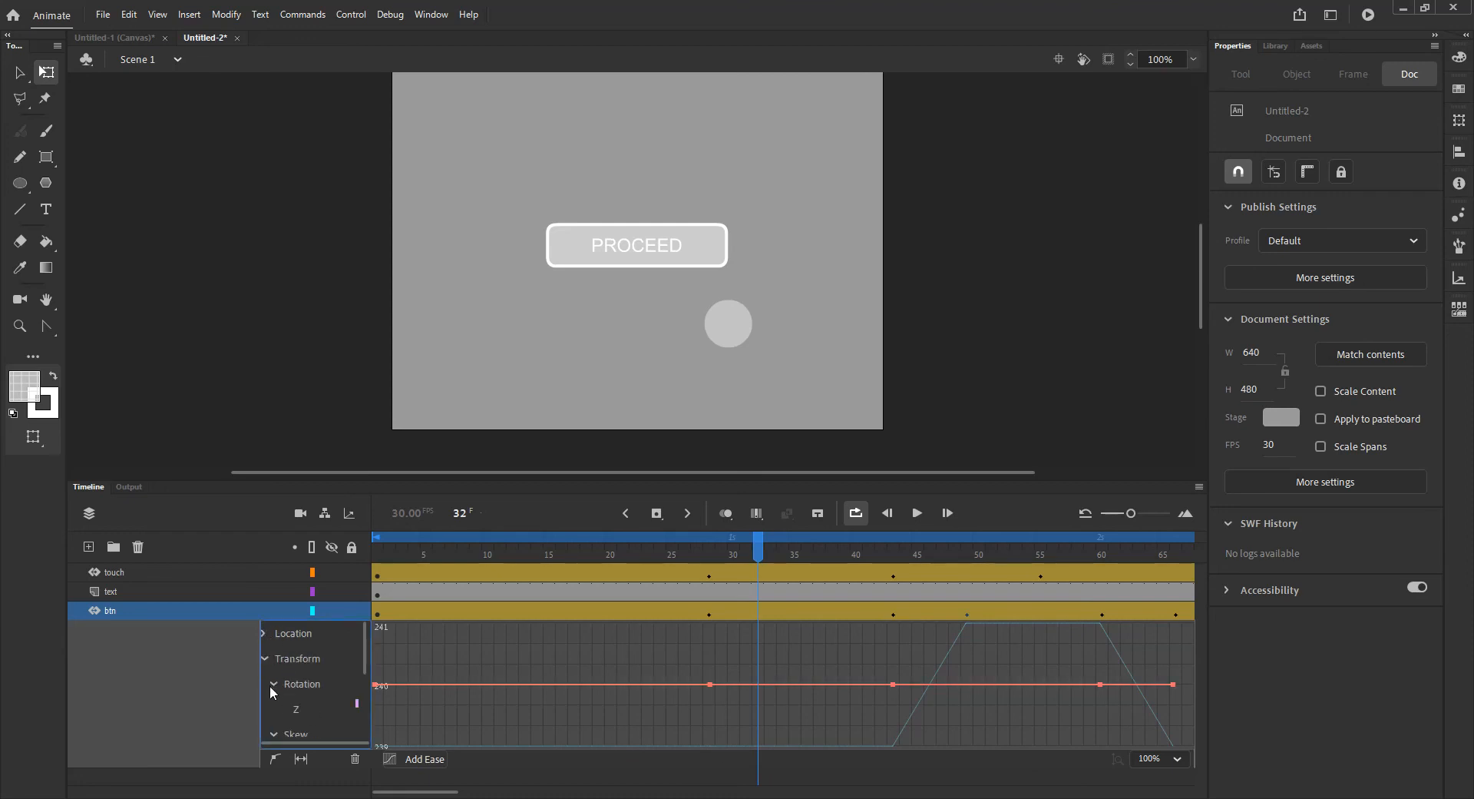
Examine the btn tween's Scale curves, including Scale Y, against the button at frame 45, and close the motion editor
click(274, 684)
scroll(345, 713, down, 2)
click(298, 675)
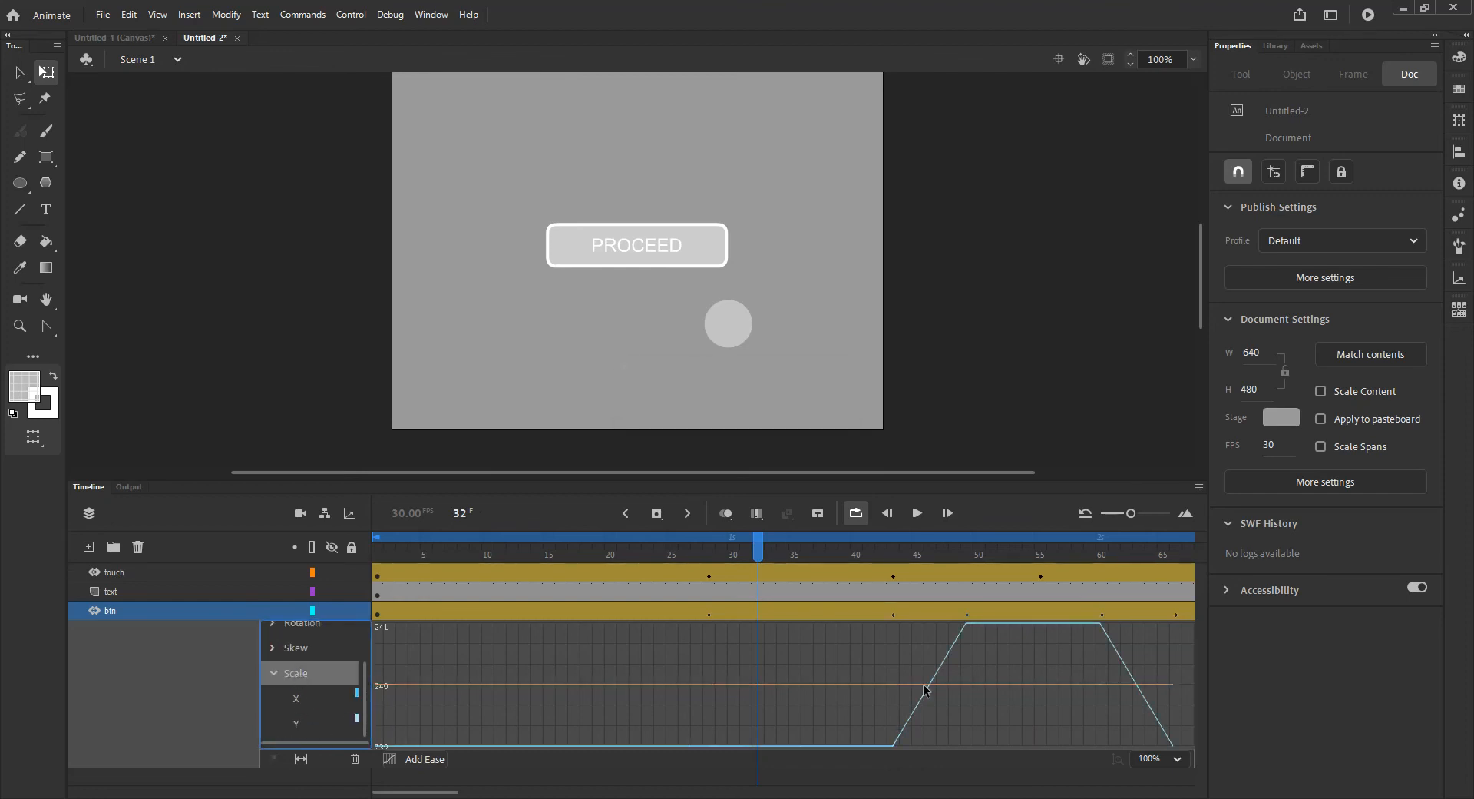
drag(895, 553, 917, 553)
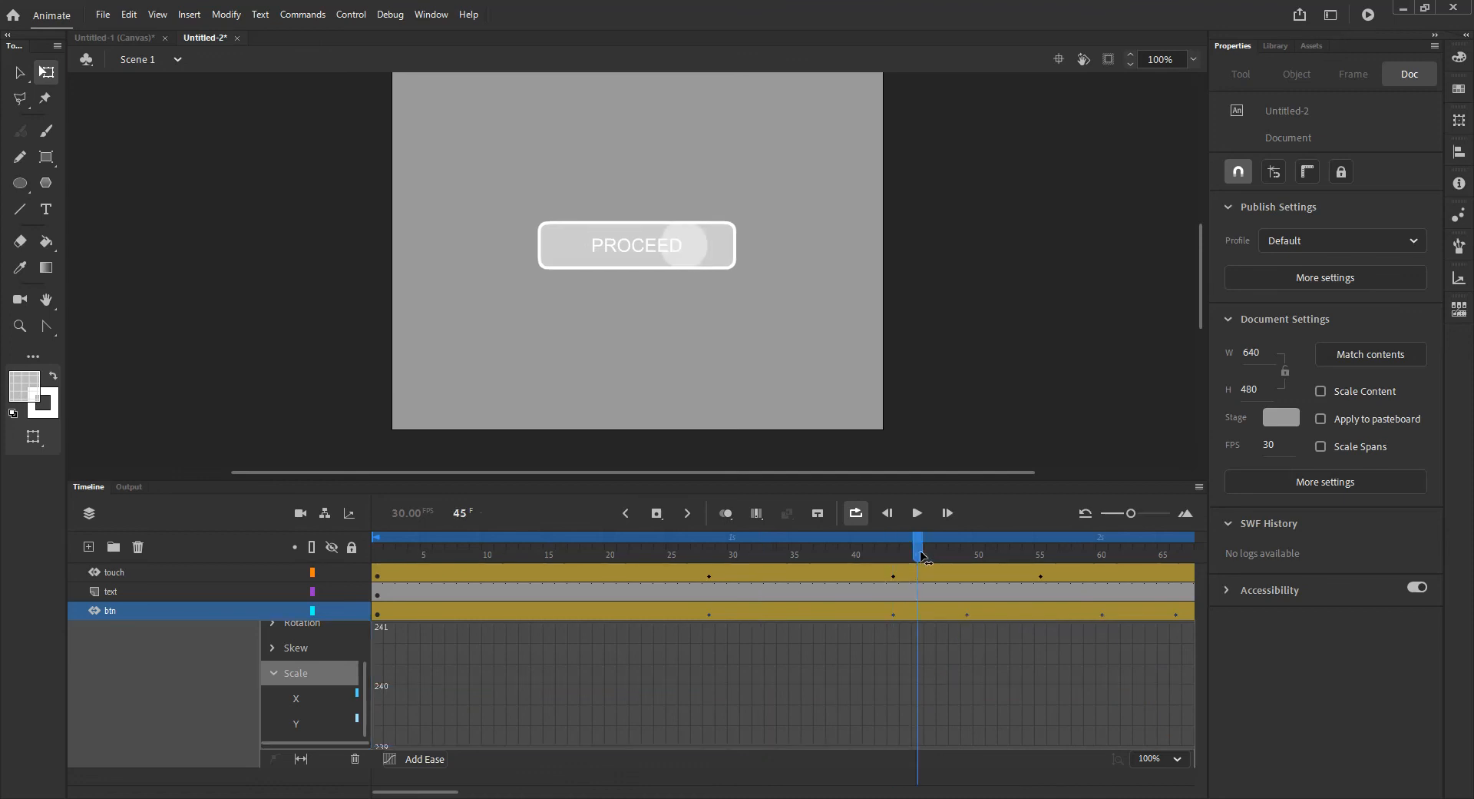
click(309, 724)
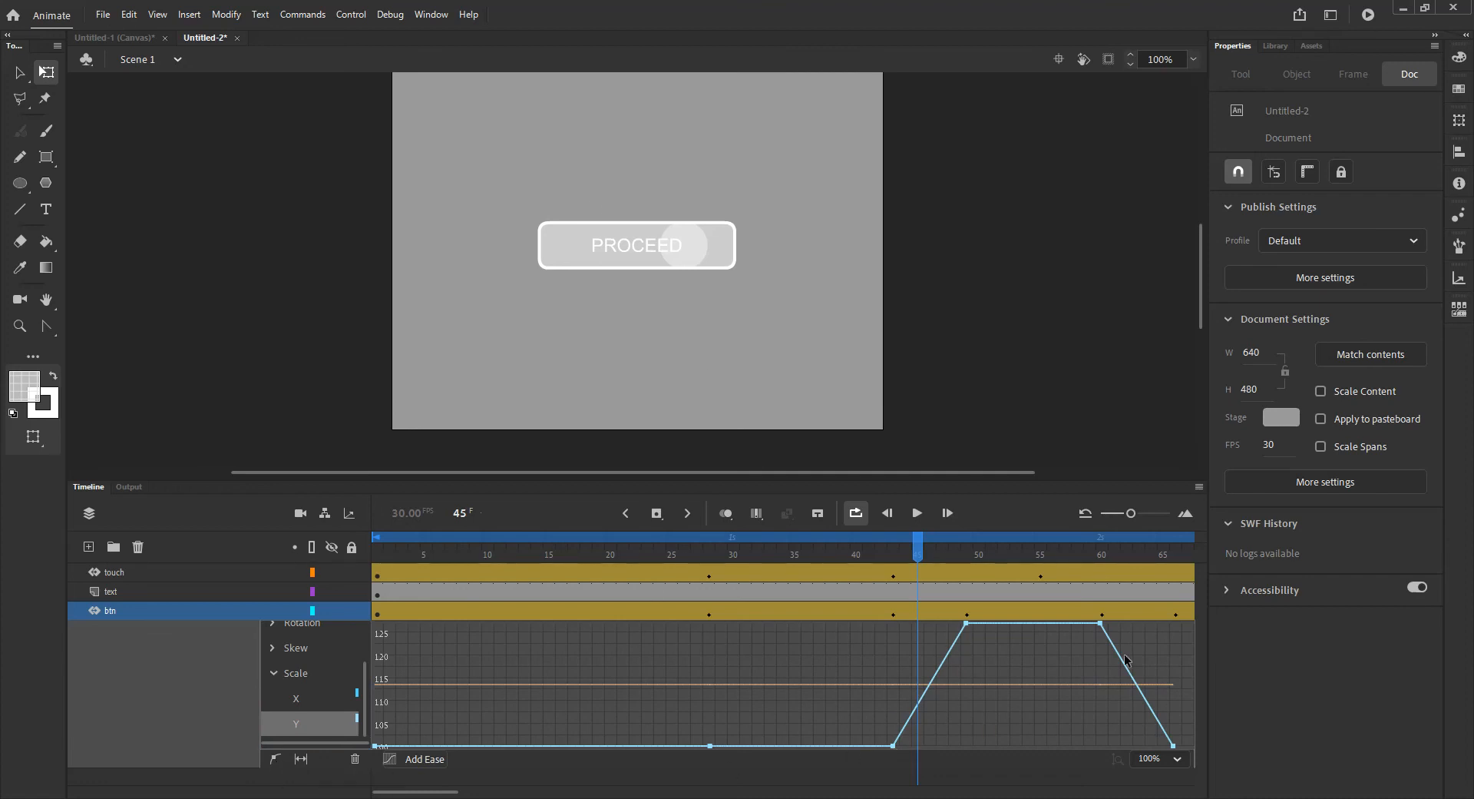
click(311, 683)
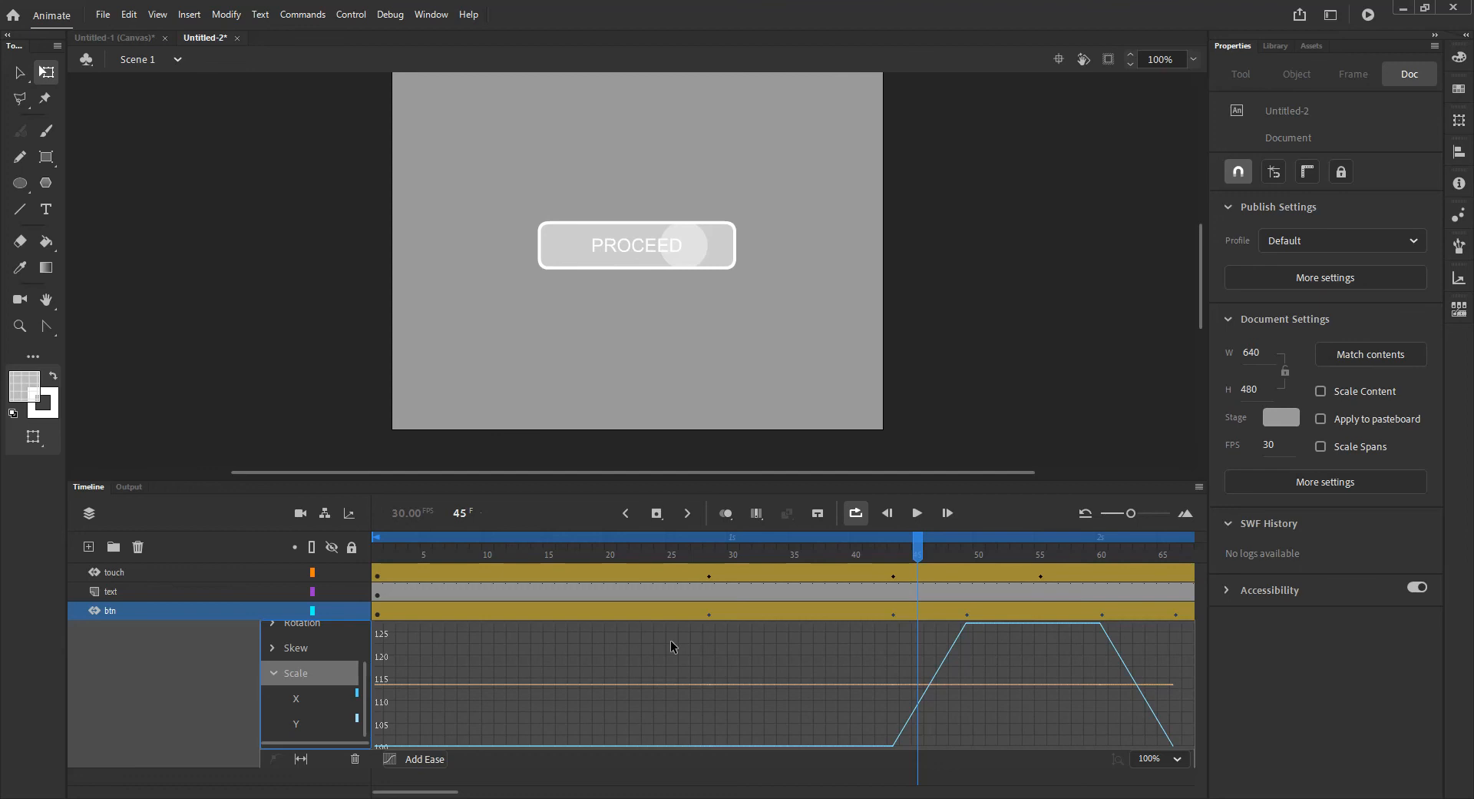
double_click(615, 618)
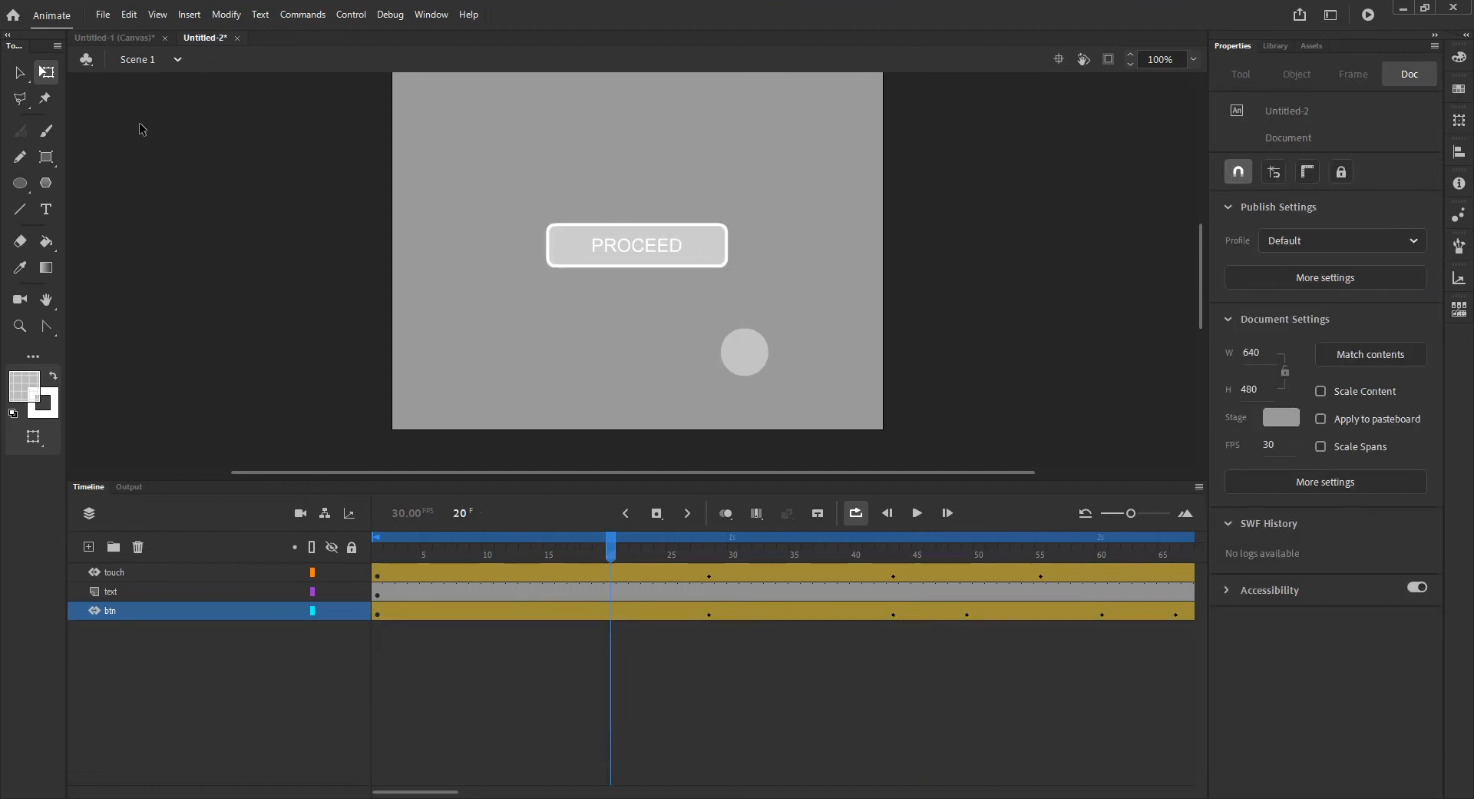
Compare the ball document with Untitled-2, and scrub the button animation forward and back to frame 19
click(126, 37)
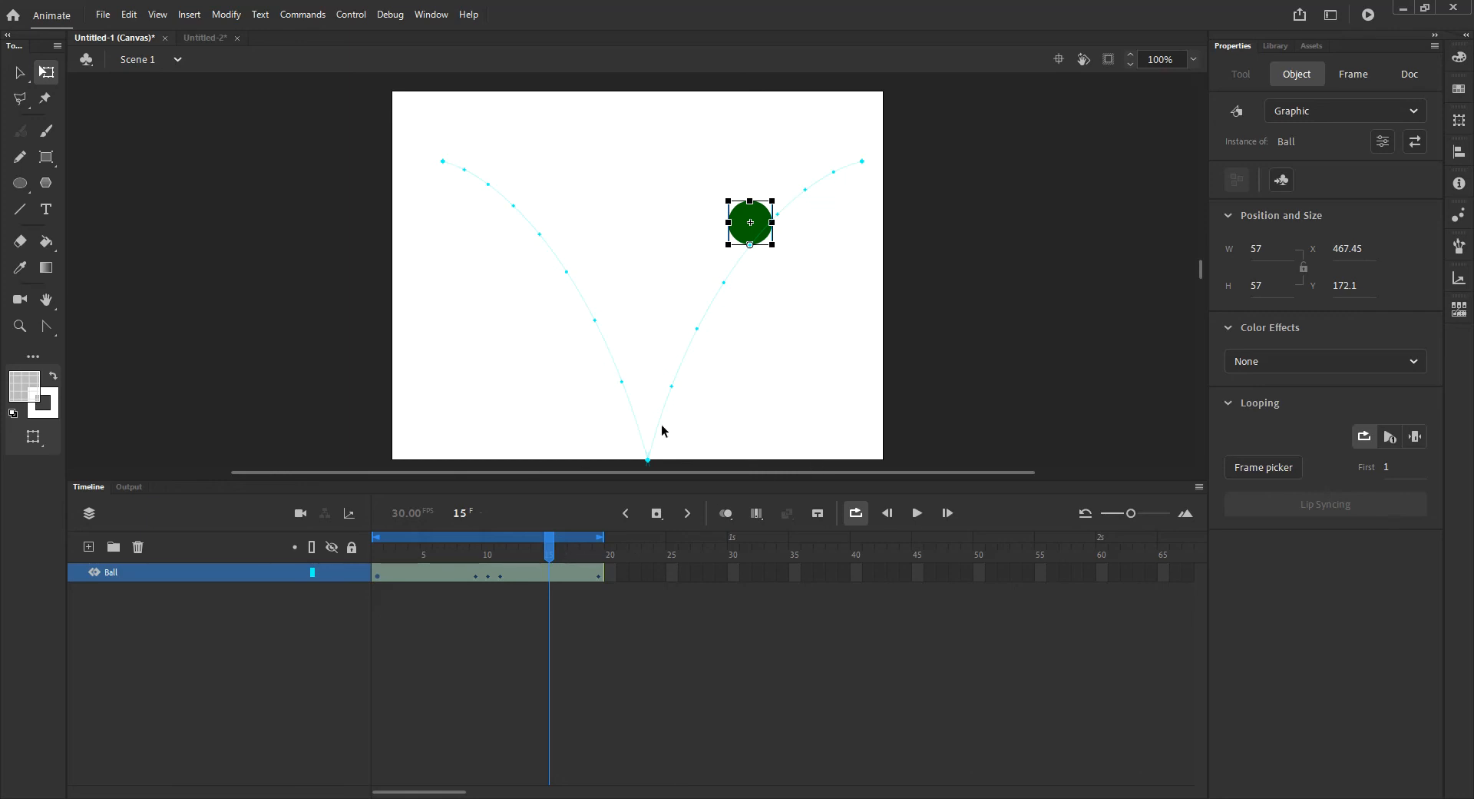
click(197, 36)
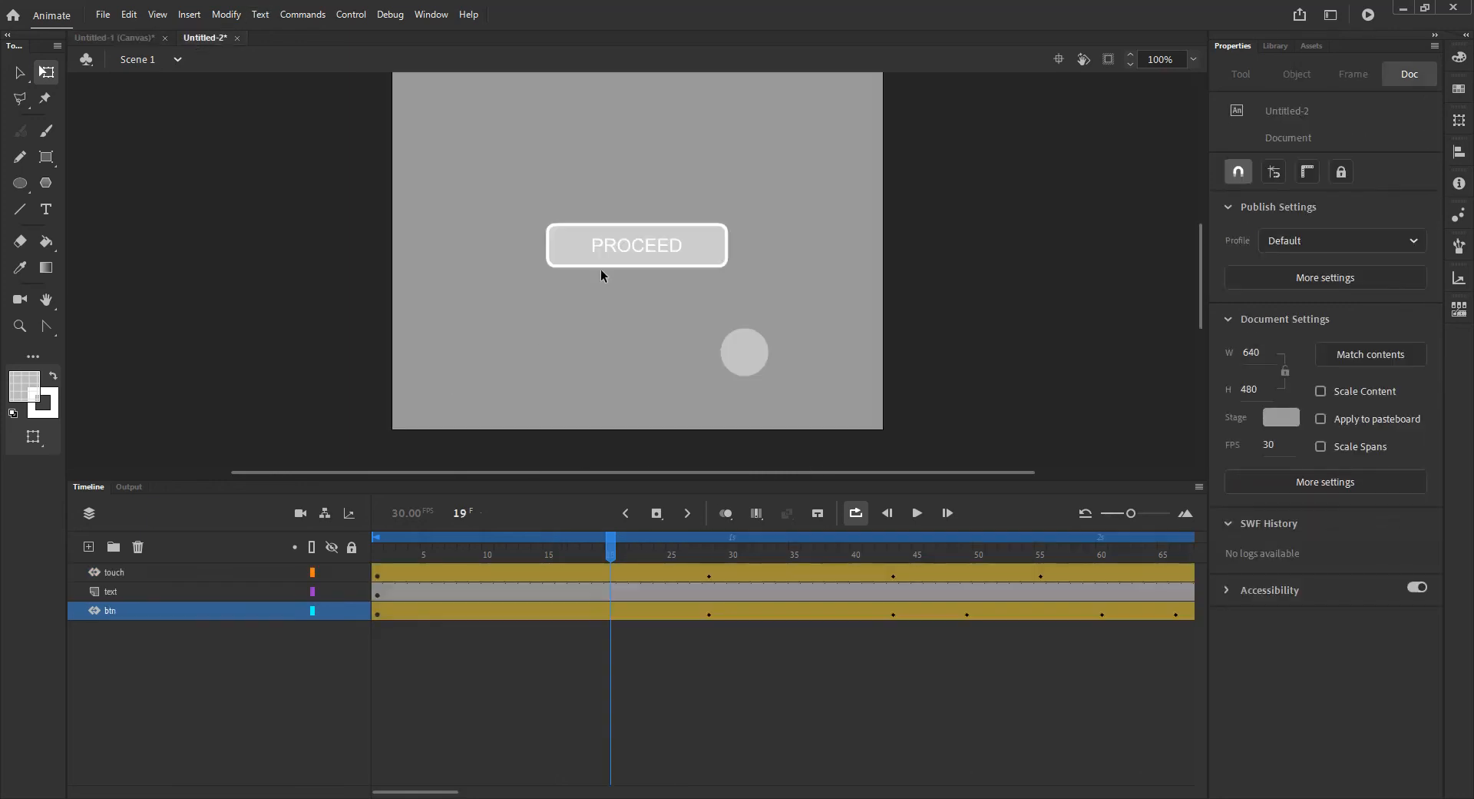
drag(611, 545, 1019, 561)
drag(793, 573, 598, 580)
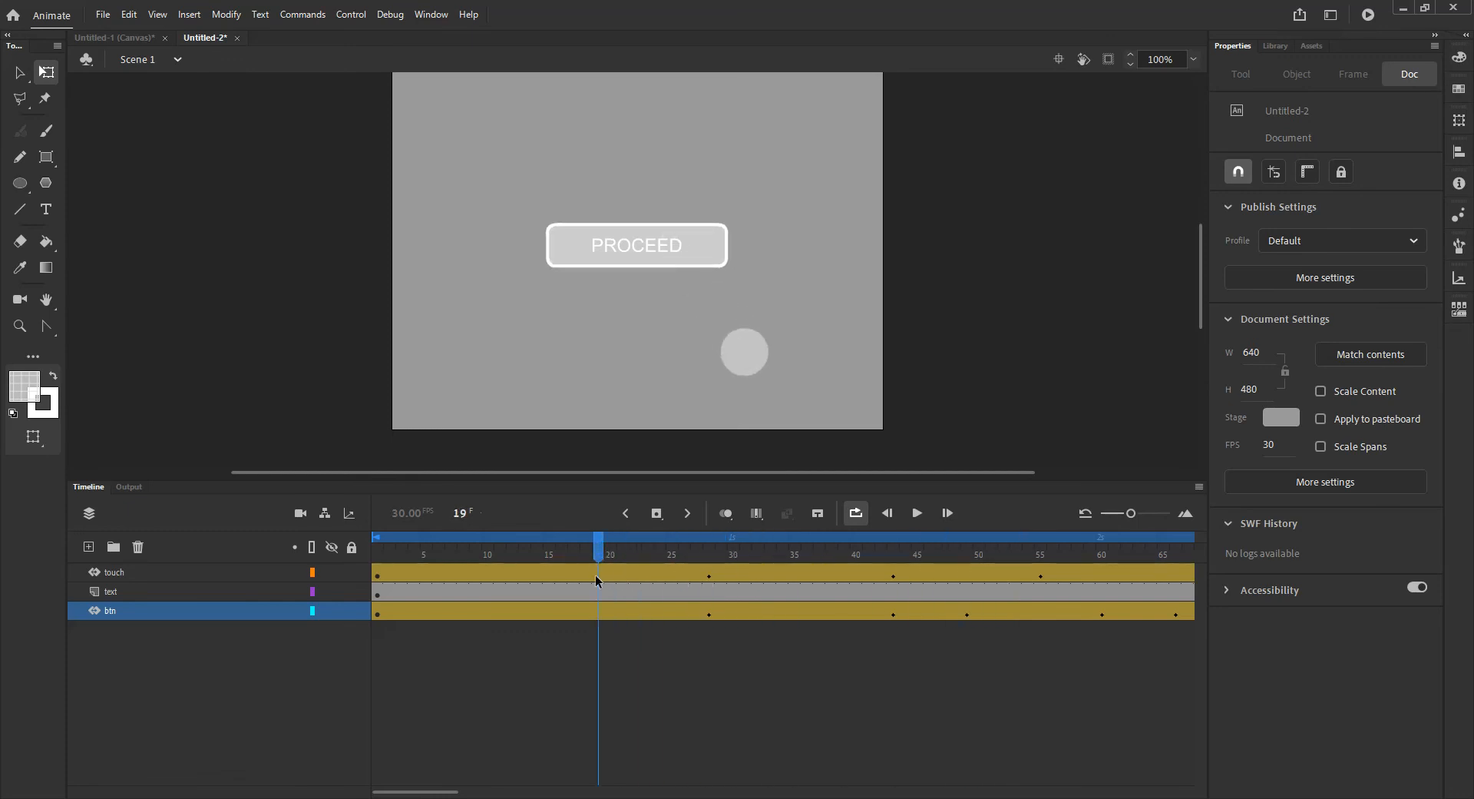